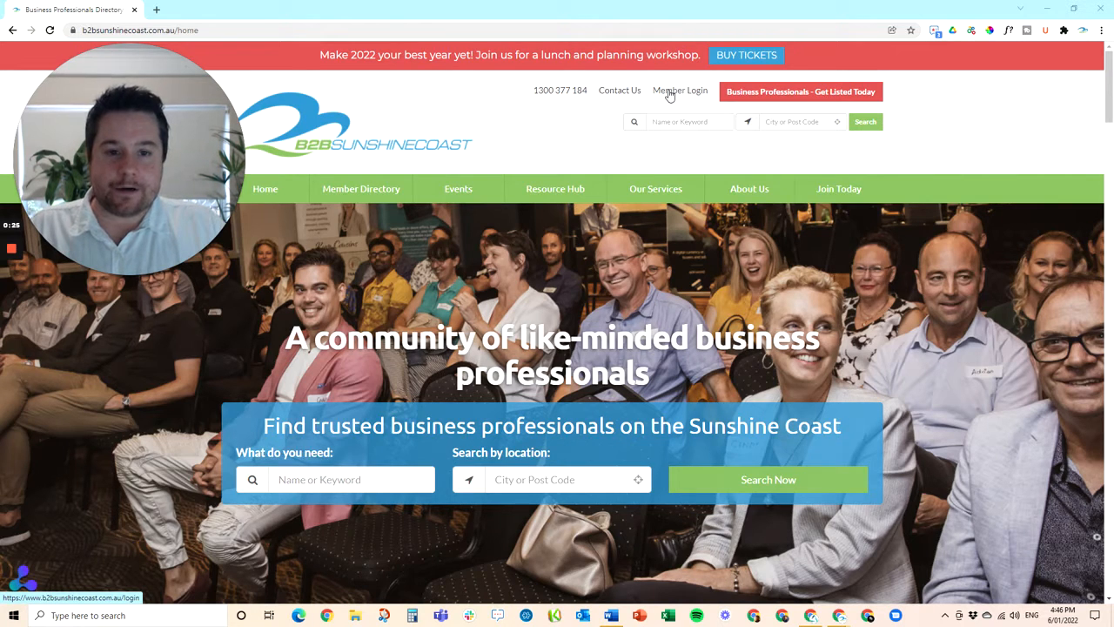
Log in to the member account, filling the email address and password from the saved b2bsunshinecoast MBA login.
click(683, 90)
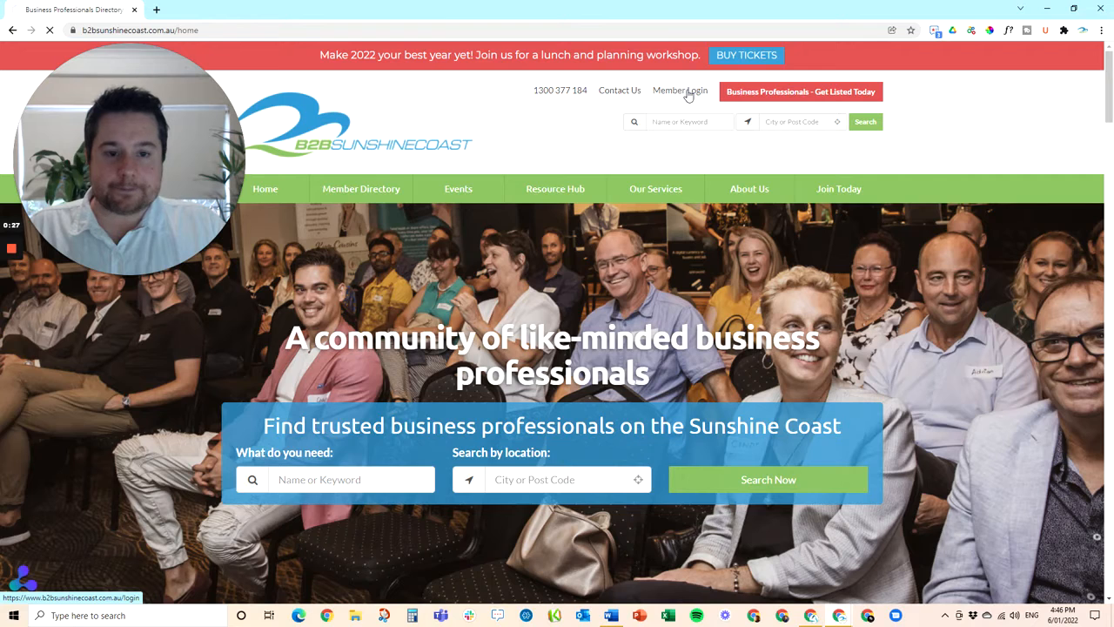
scroll(592, 313, down, 2)
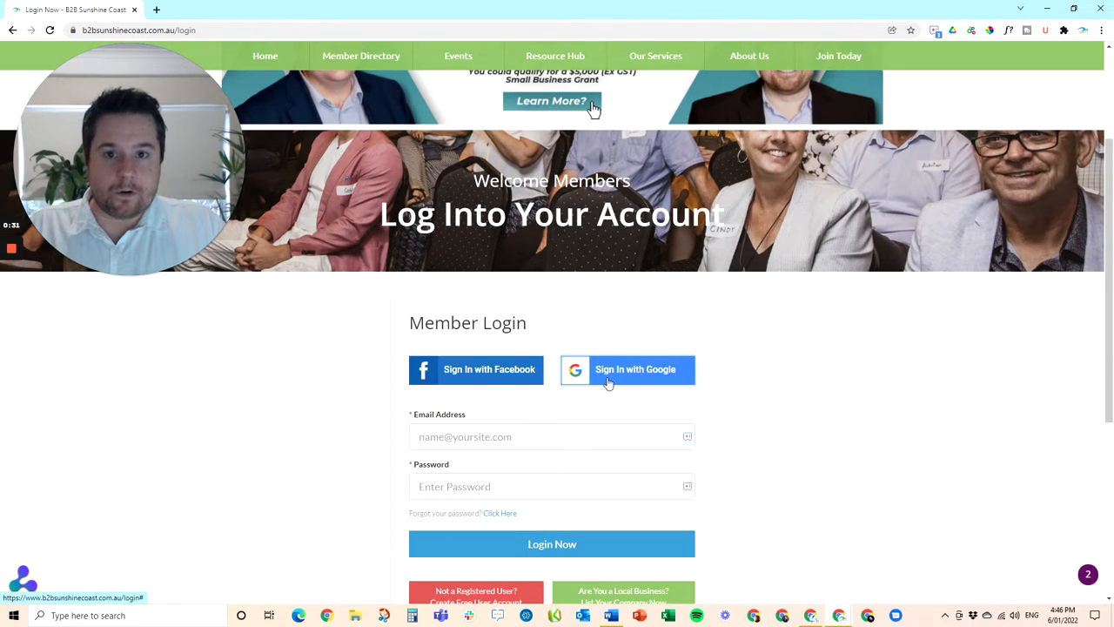
scroll(601, 380, down, 1)
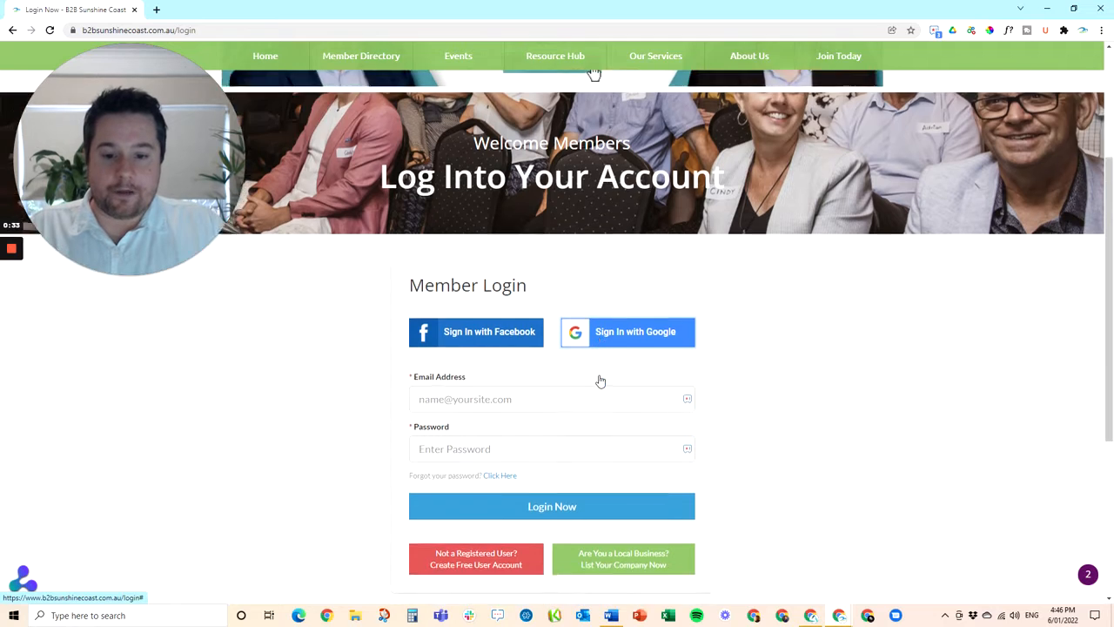
scroll(601, 380, down, 1)
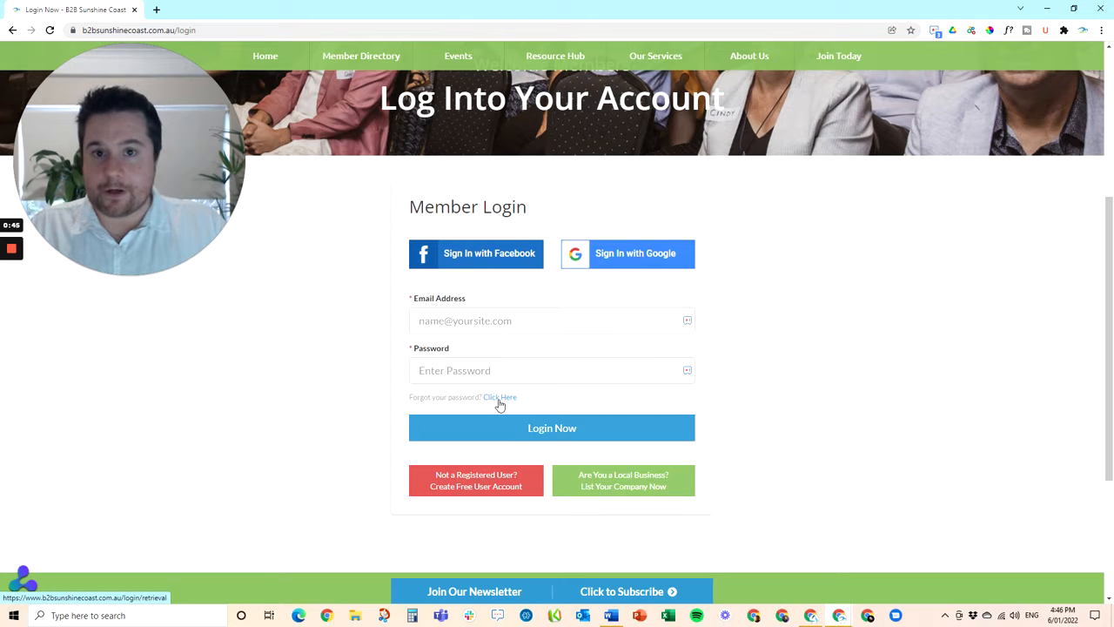
click(687, 321)
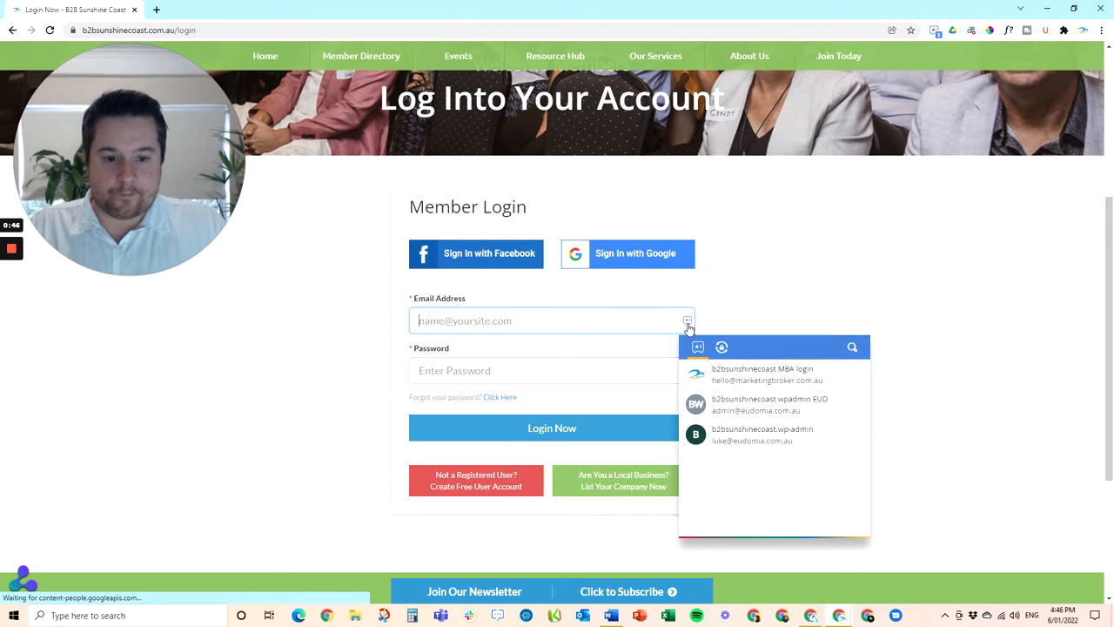
click(716, 373)
click(490, 430)
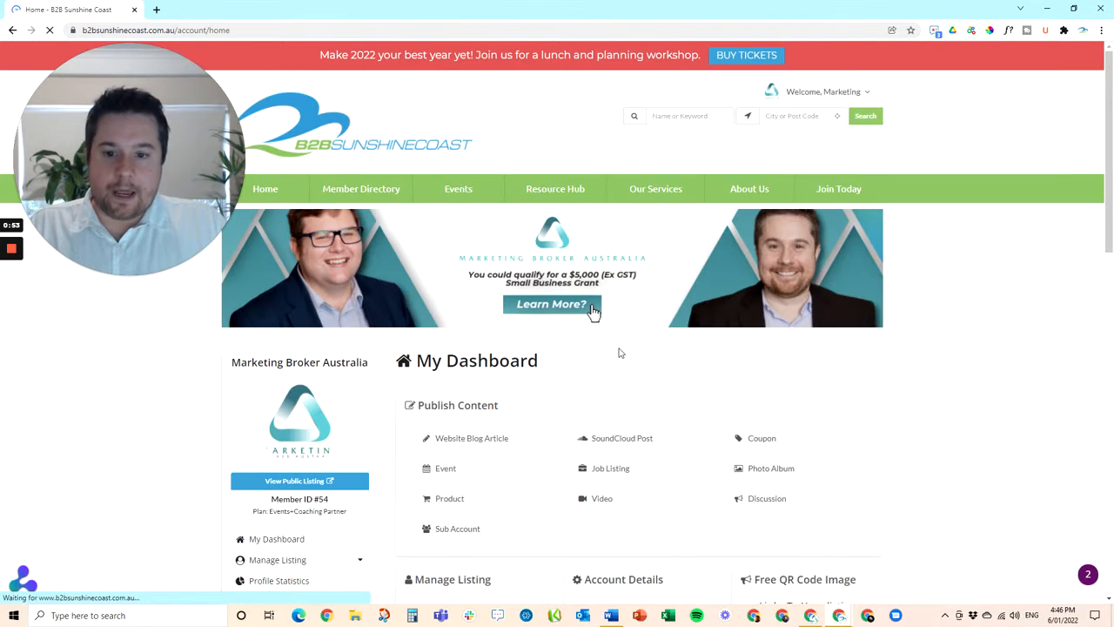
Look over the member dashboard, including the publishing options, listing management, account options and the member badge.
scroll(497, 235, down, 1)
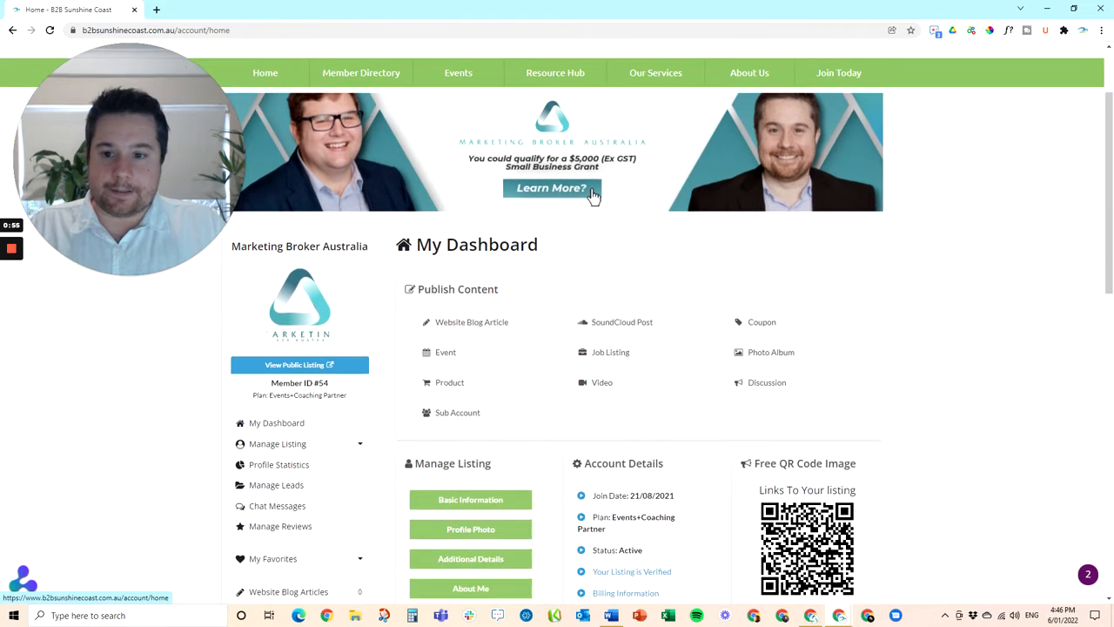
scroll(522, 287, up, 1)
scroll(527, 417, down, 1)
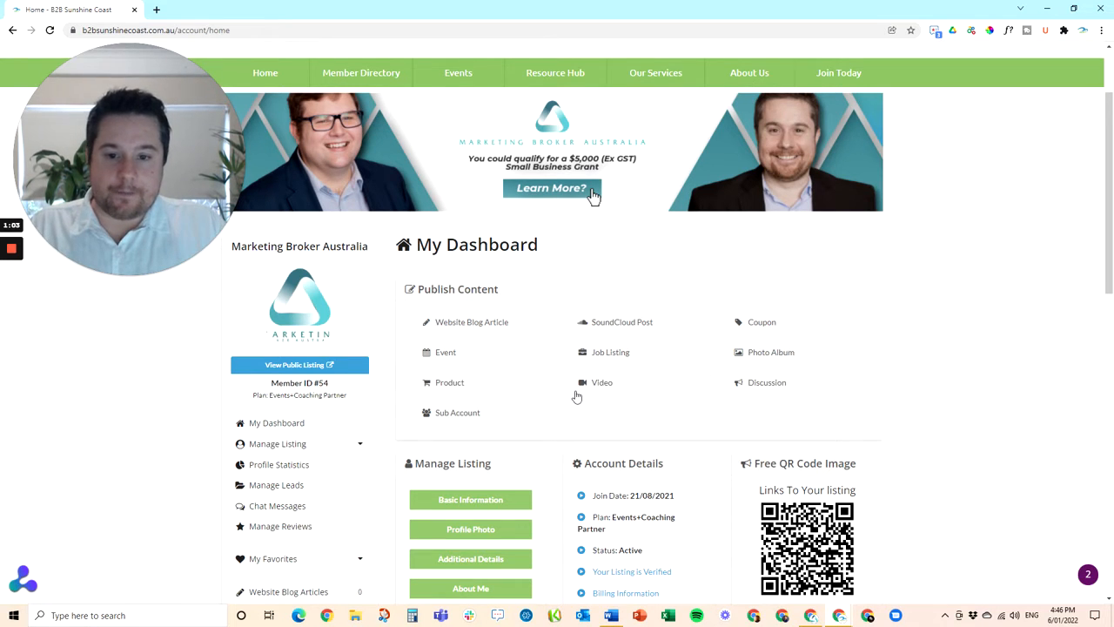
scroll(575, 391, down, 1)
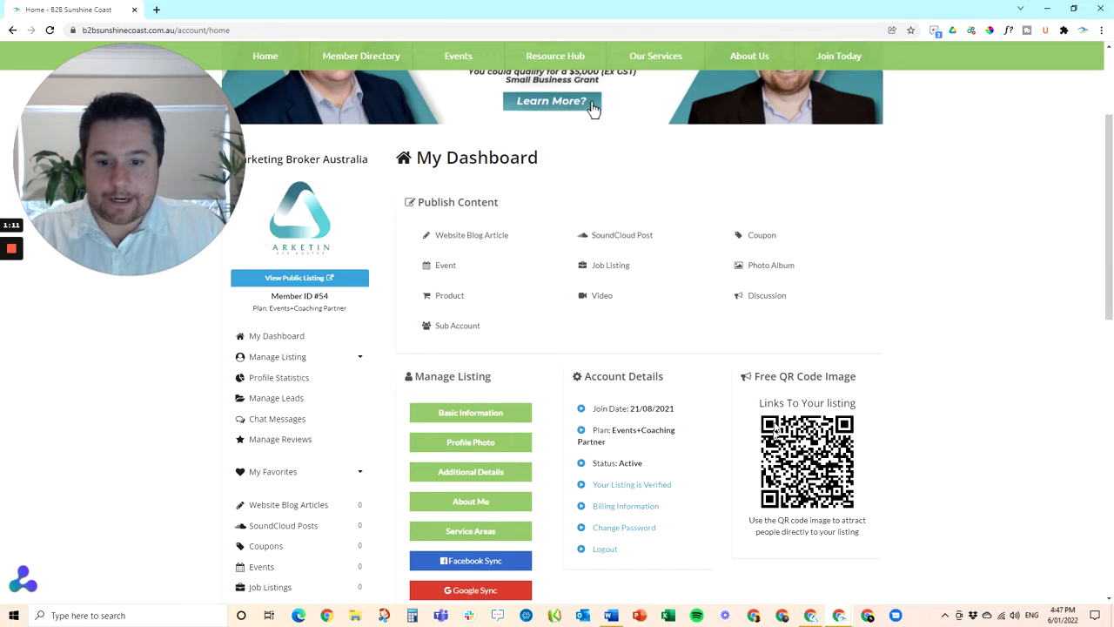
scroll(525, 410, down, 2)
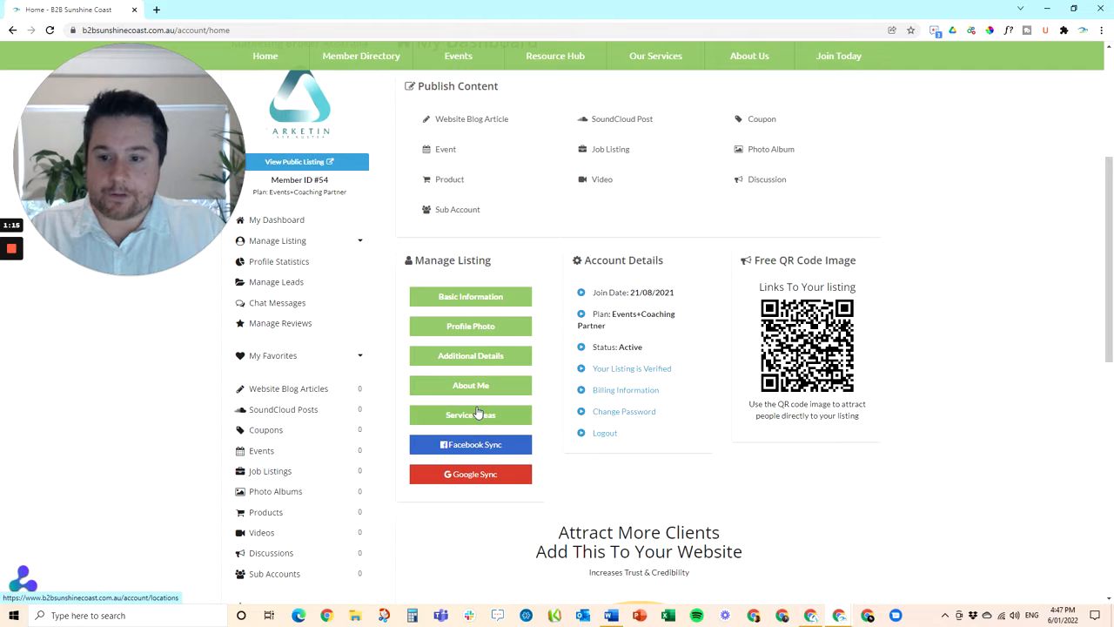
scroll(474, 414, up, 2)
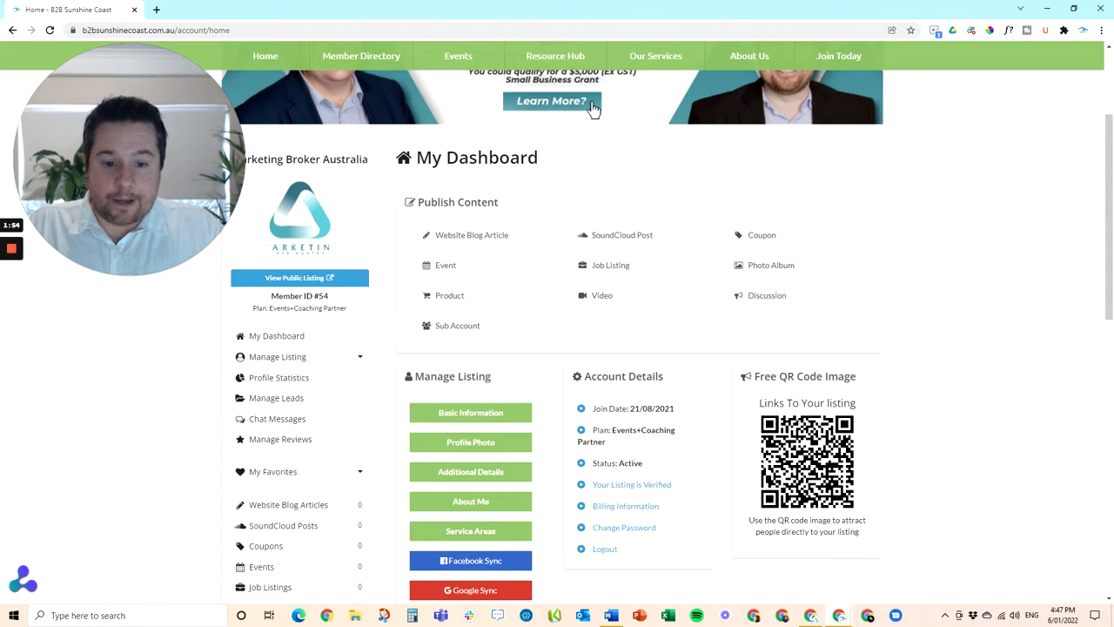
scroll(361, 447, down, 5)
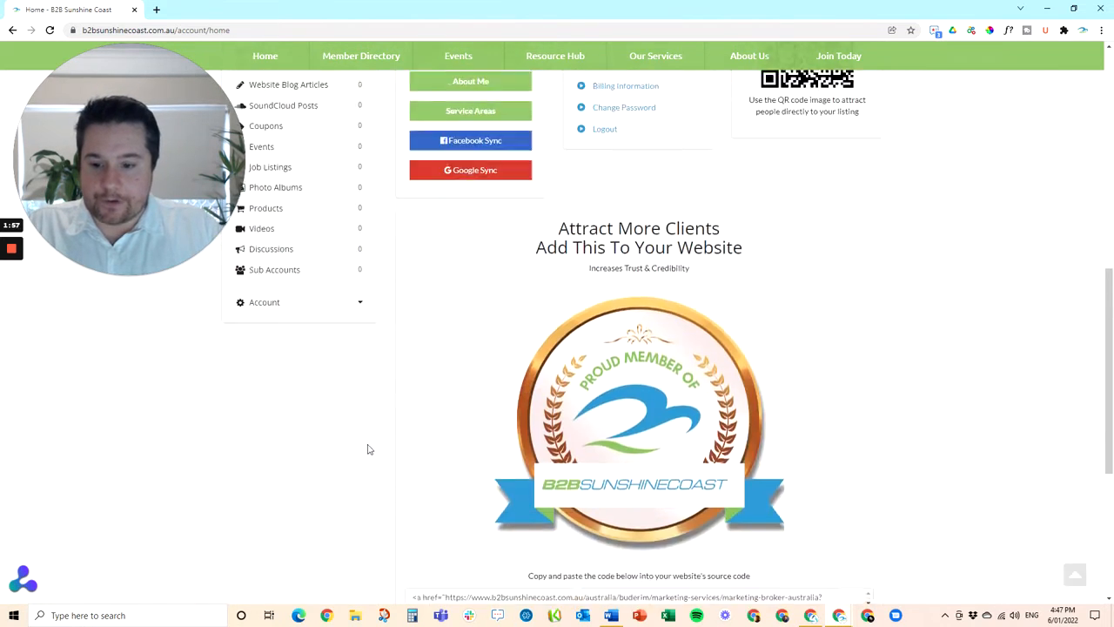
click(354, 262)
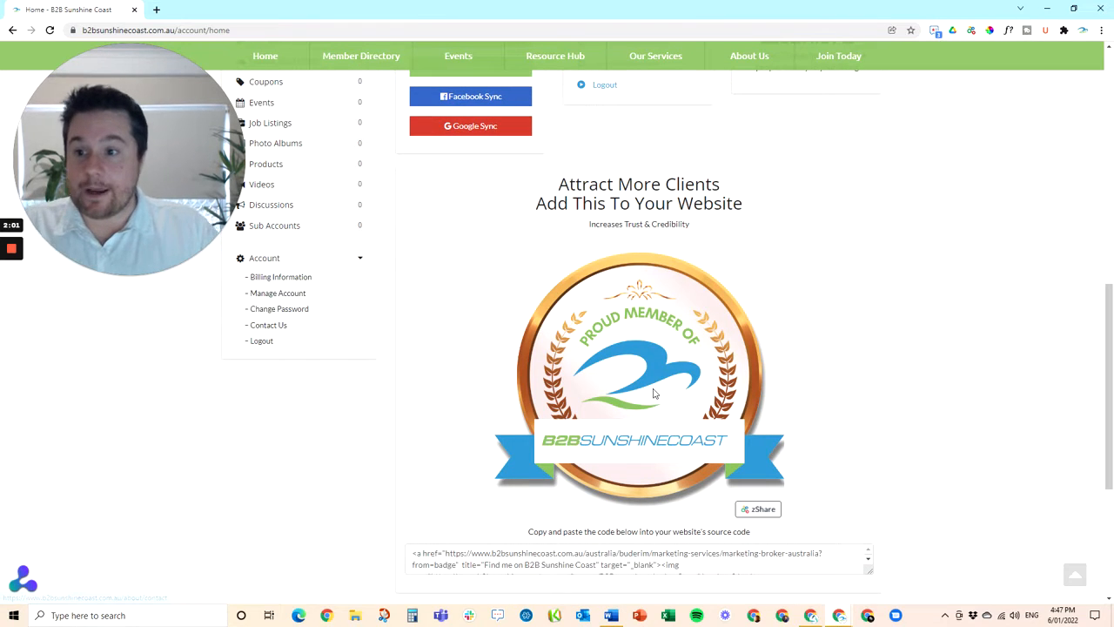
scroll(649, 394, up, 1)
scroll(648, 393, up, 6)
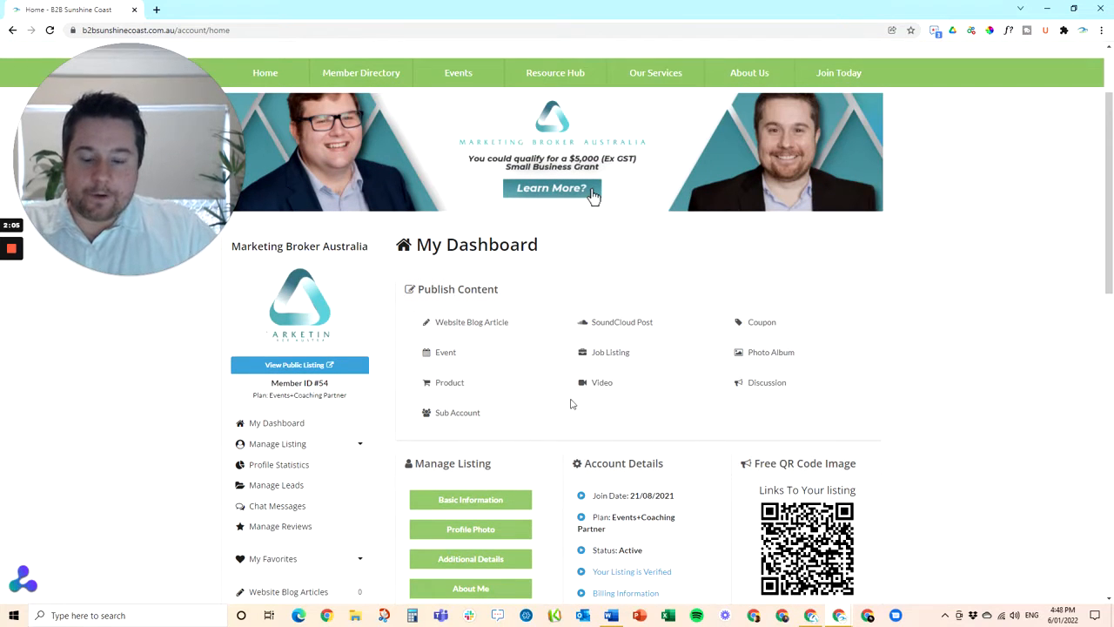
Start a new website blog article and set its Publish option to Yes.
click(461, 327)
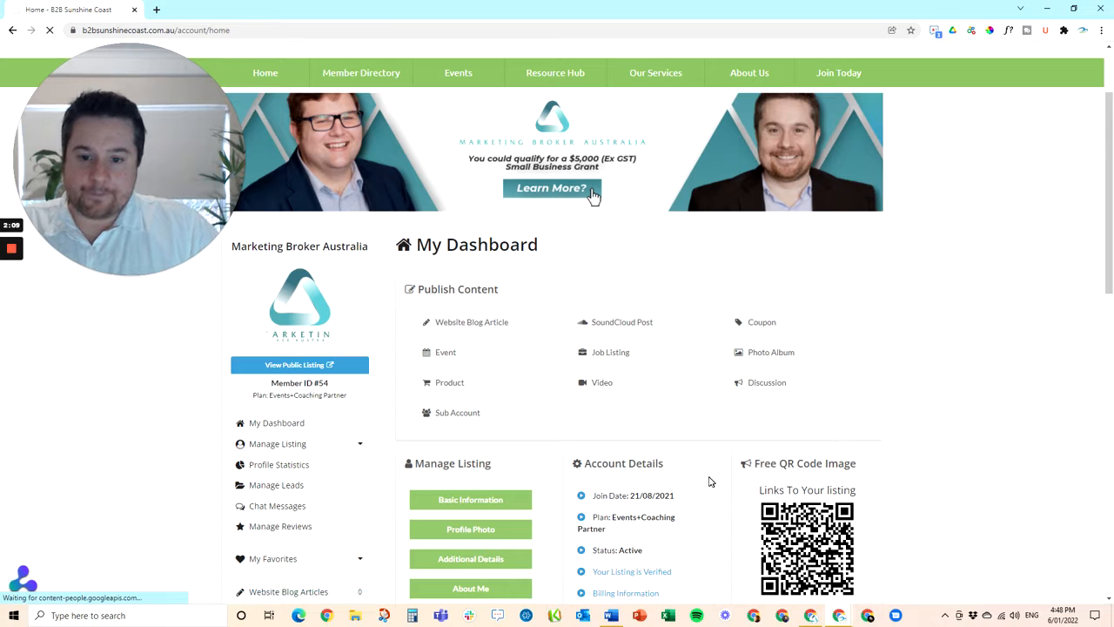
scroll(656, 461, down, 2)
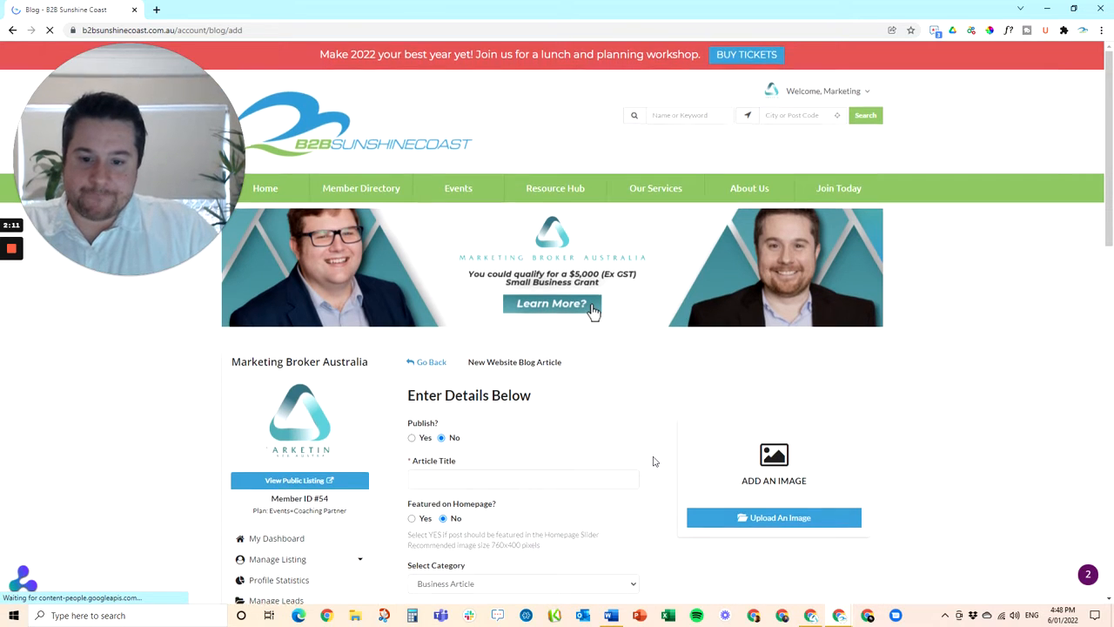
scroll(656, 462, down, 2)
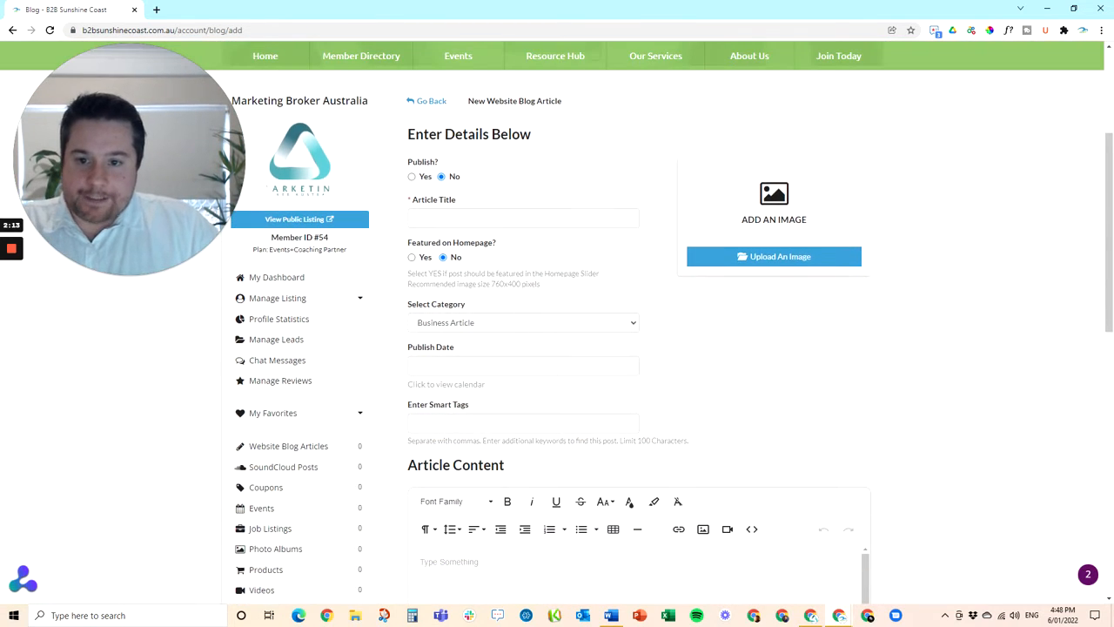
click(412, 178)
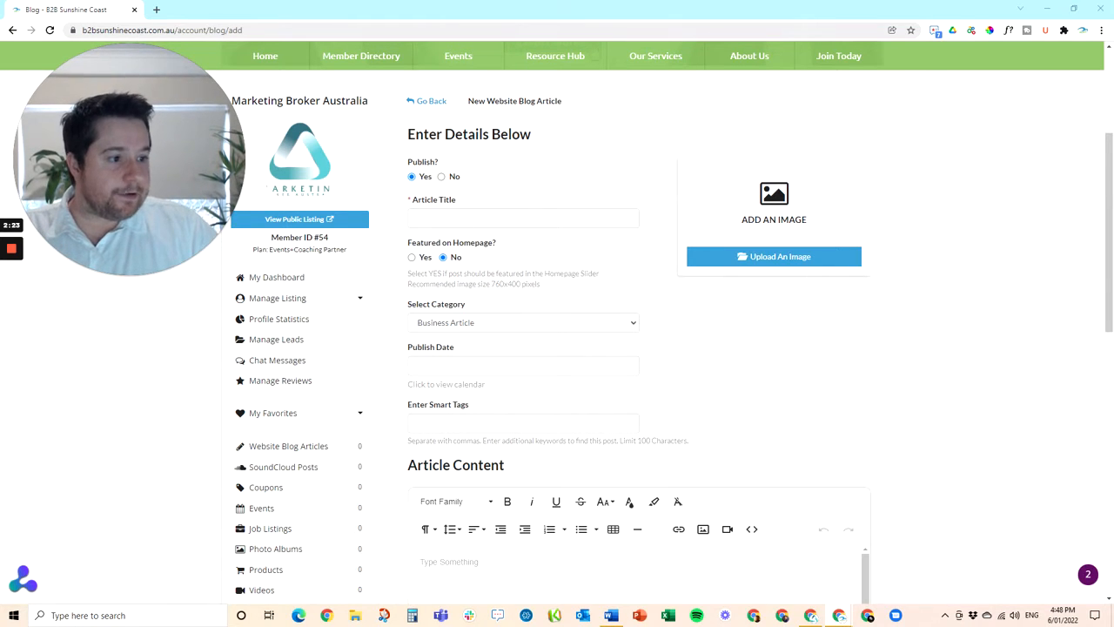
Copy the heading "The Persuasive Selling Format For Websites" from the existing marketingbroker.com.au post into the new article's title.
drag(1113, 59, 831, 23)
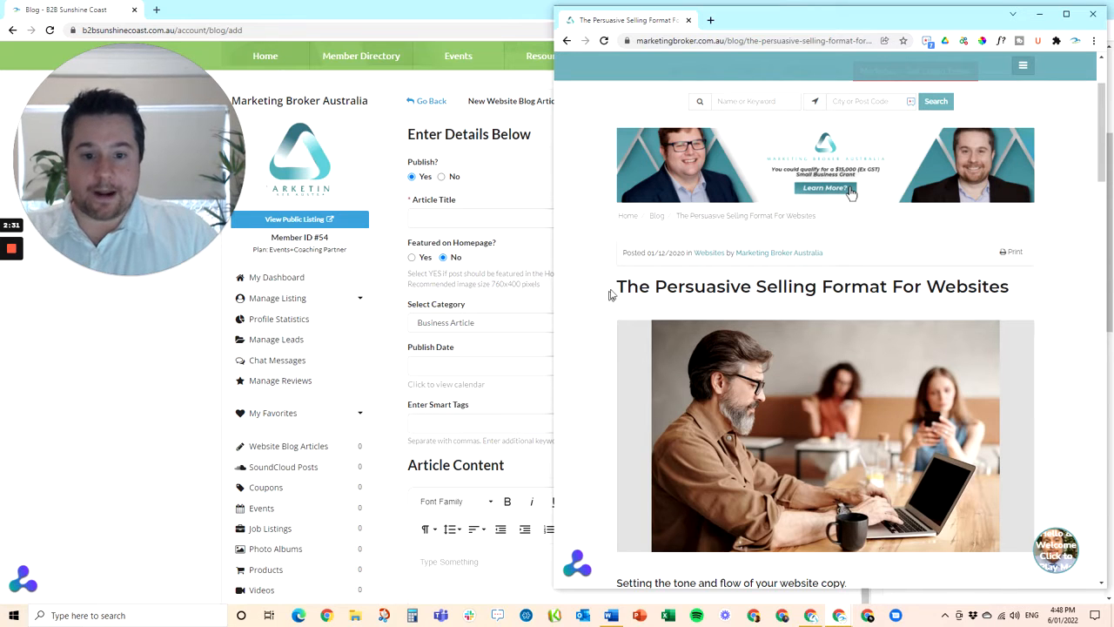
drag(617, 286, 1010, 289)
key(ctrl+c)
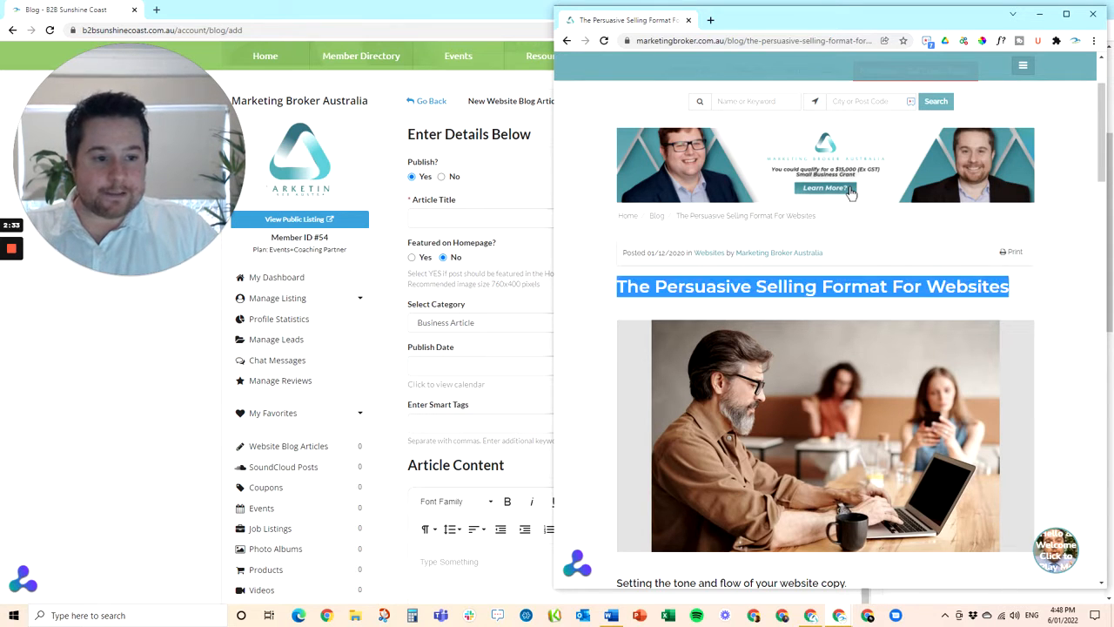
click(452, 219)
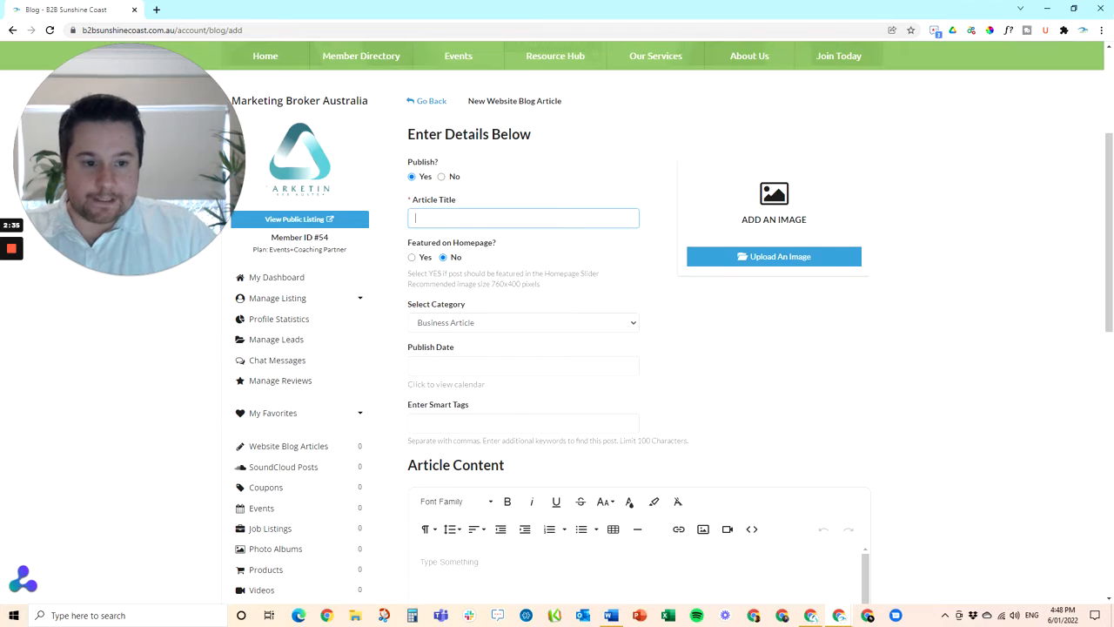
key(ctrl+v)
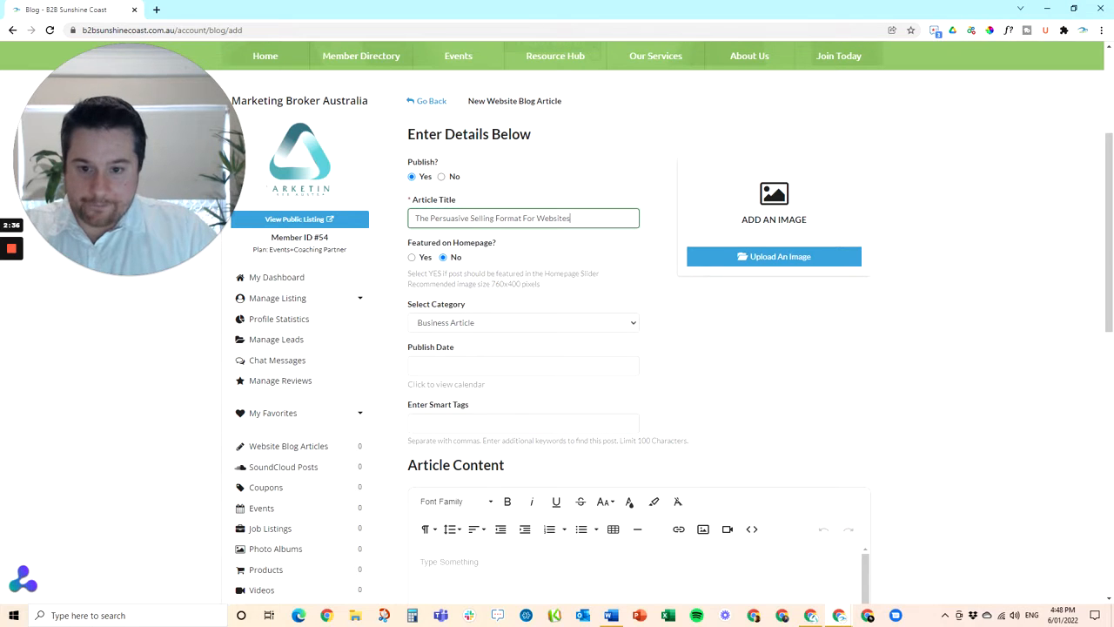
Set the article's category to How To Guide and its publish date to 06/01/22 04:48 PM.
click(519, 325)
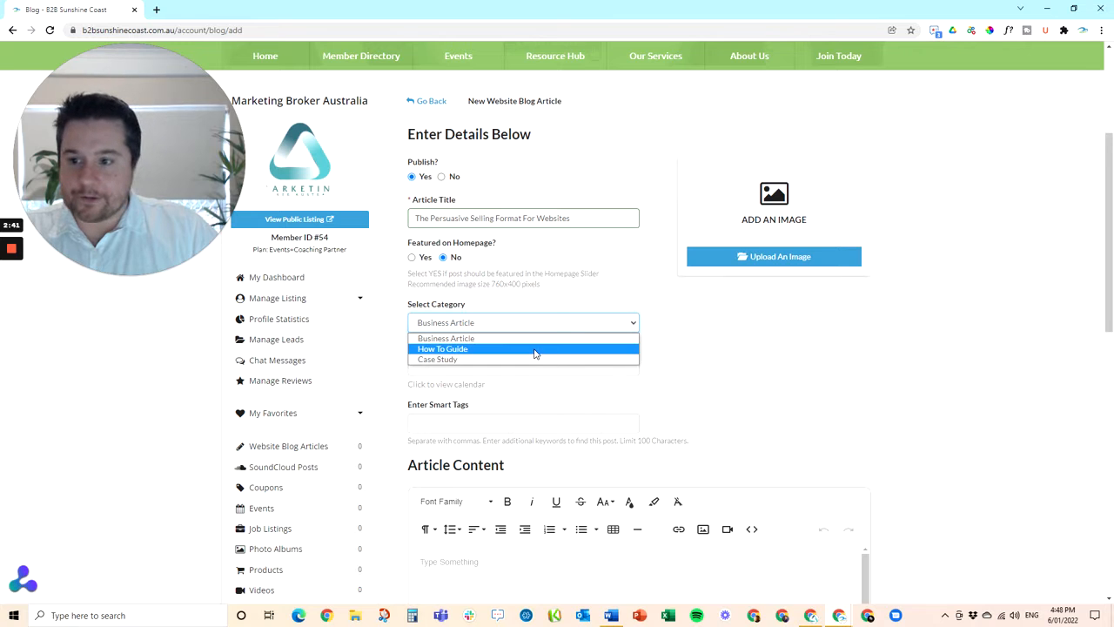
click(534, 349)
scroll(692, 363, down, 1)
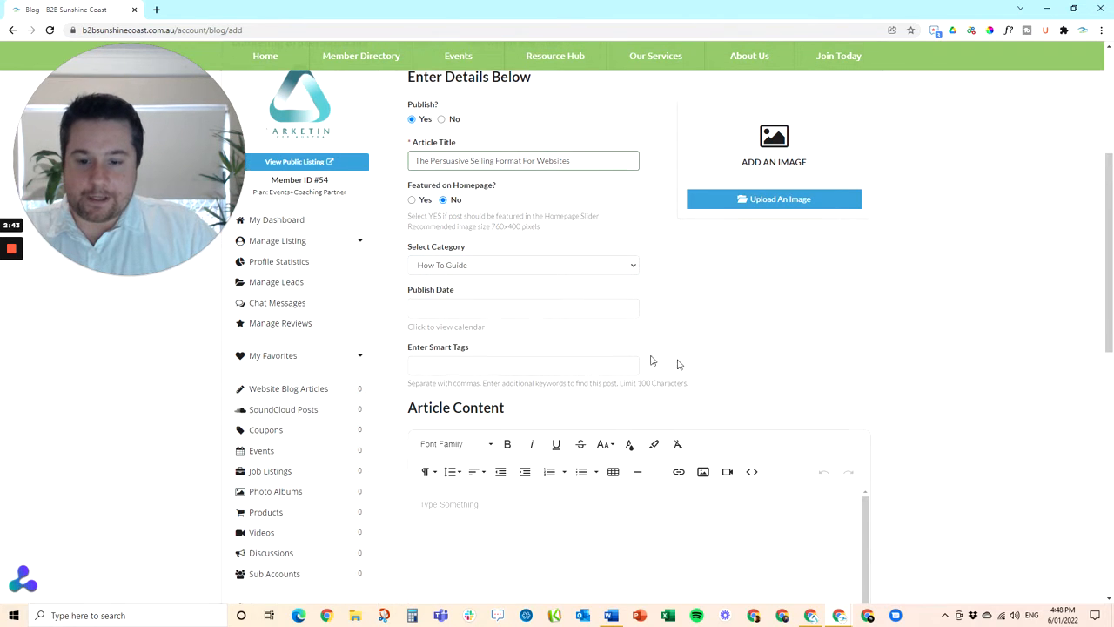
click(475, 307)
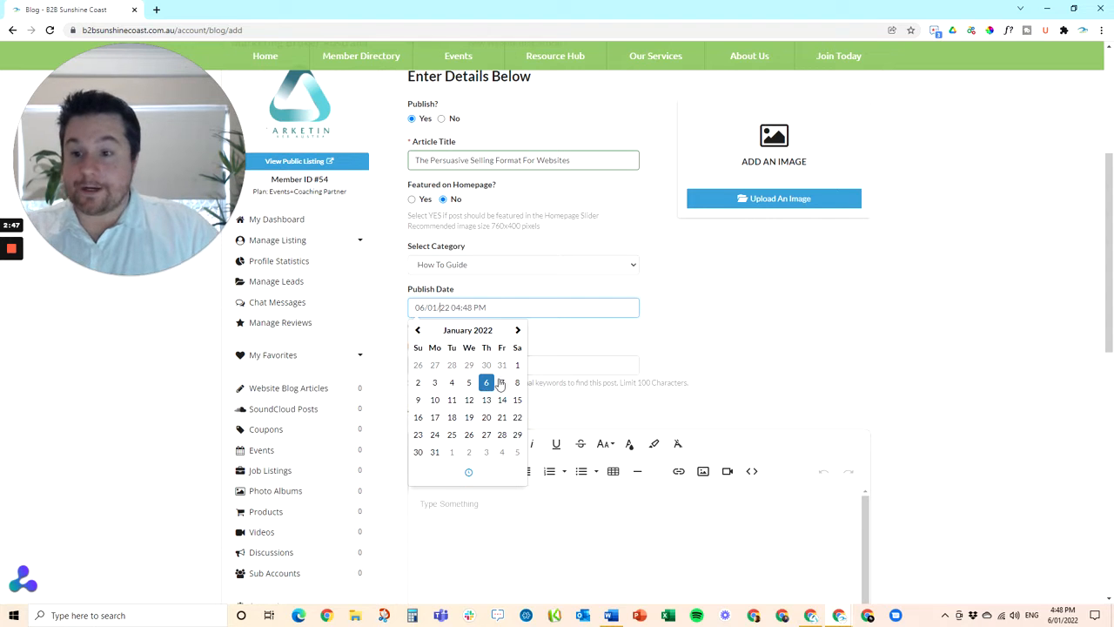
click(707, 325)
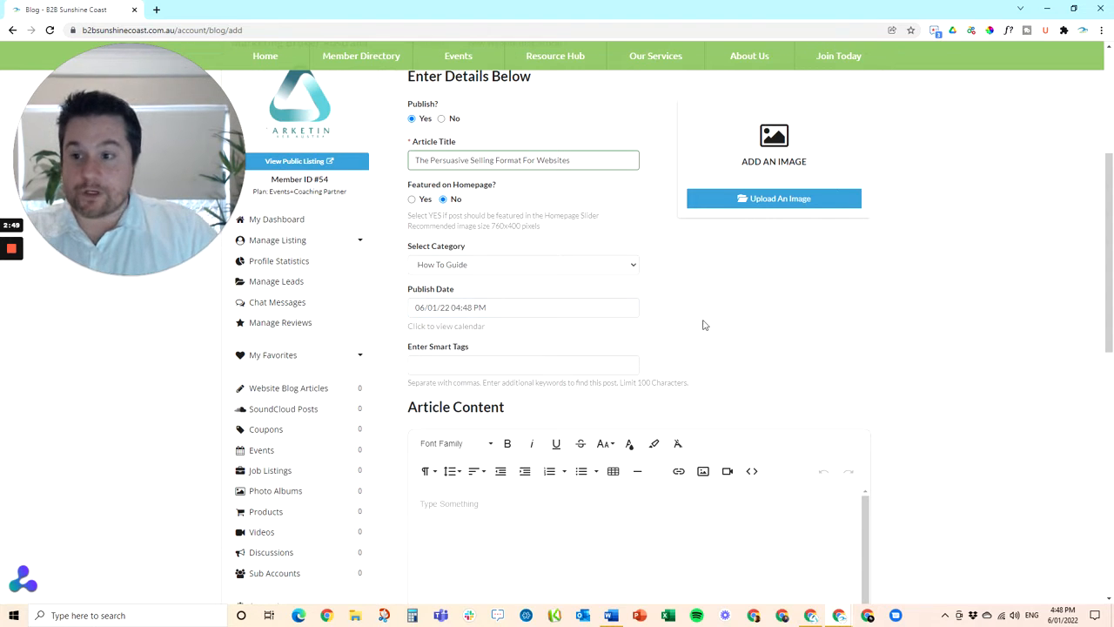
Enter the smart tags "website design, Persuasive Selling Format, copywriting, sales copy", reusing the phrase from the article title.
click(487, 364)
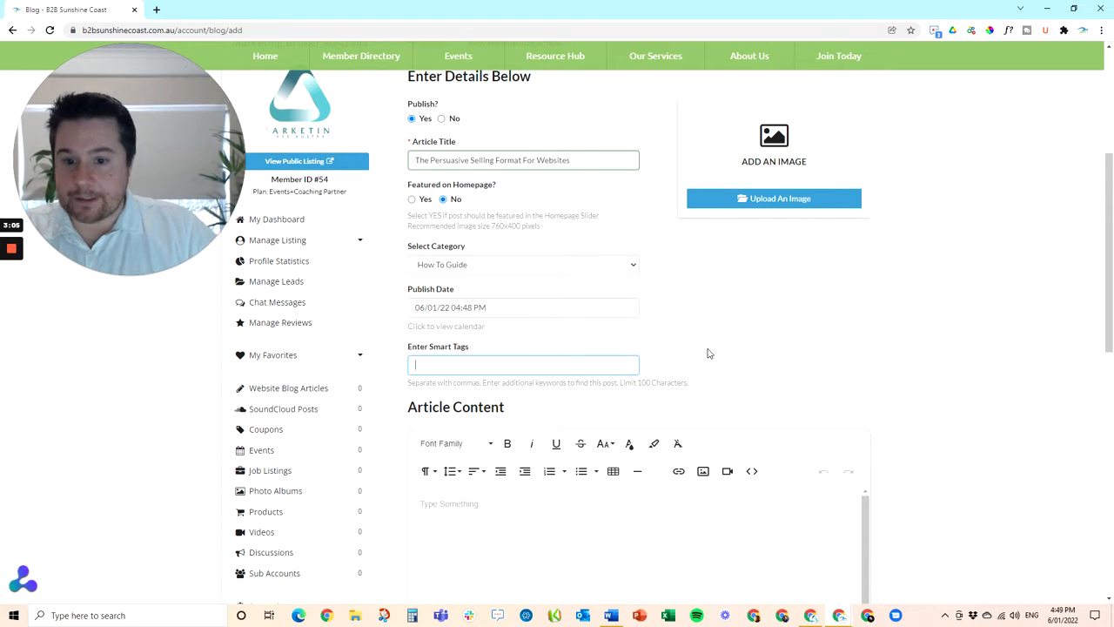
text(website design, p)
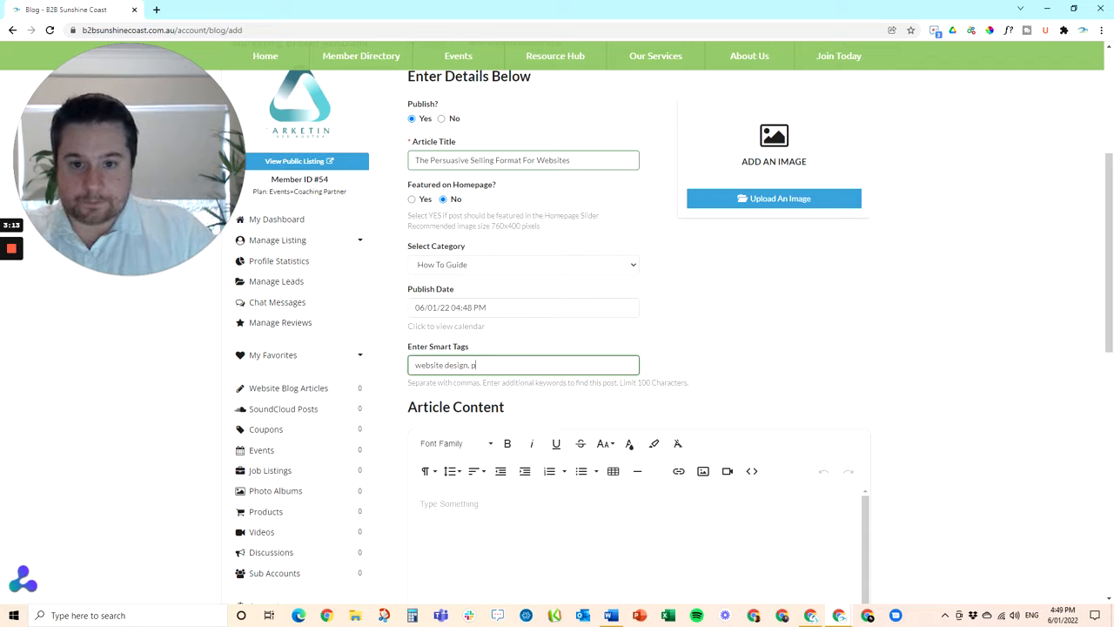
drag(523, 160, 433, 160)
key(ctrl+c)
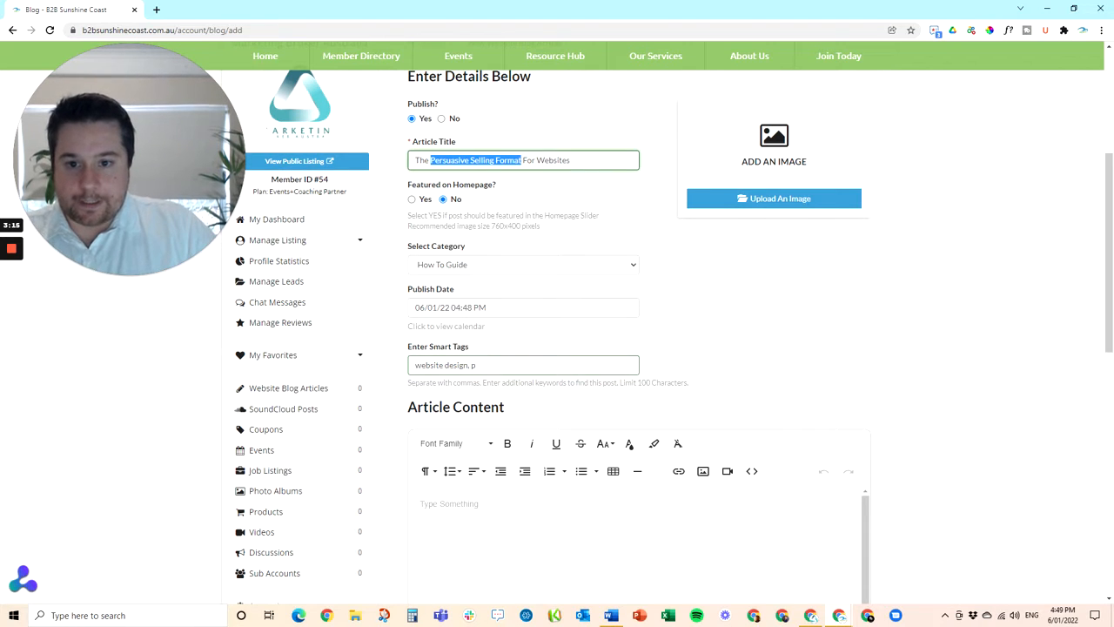
click(575, 362)
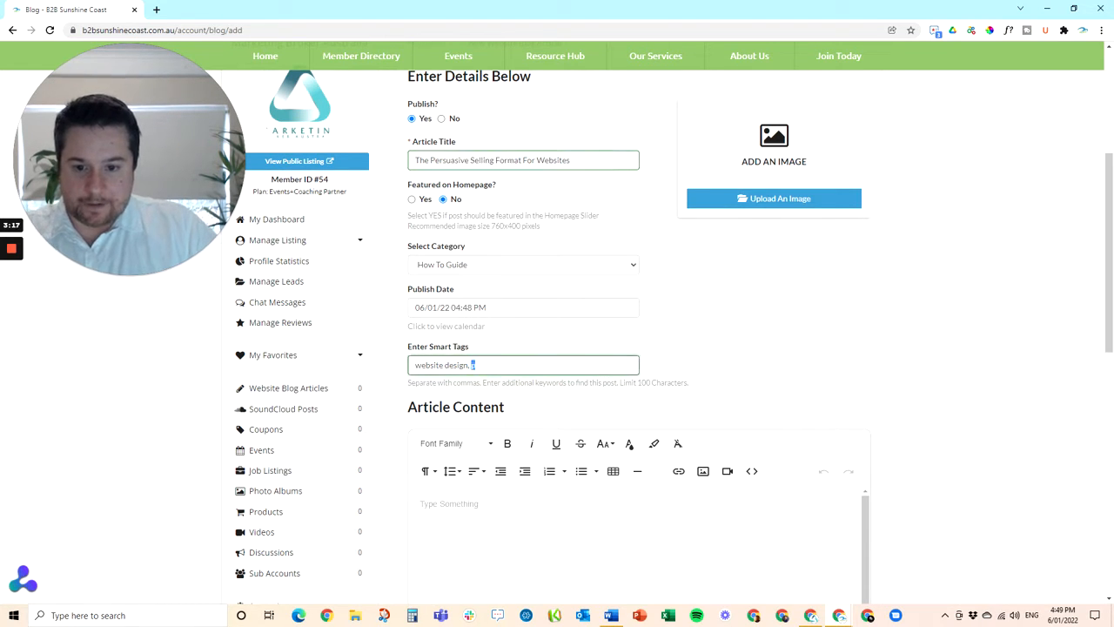
key(ctrl+v)
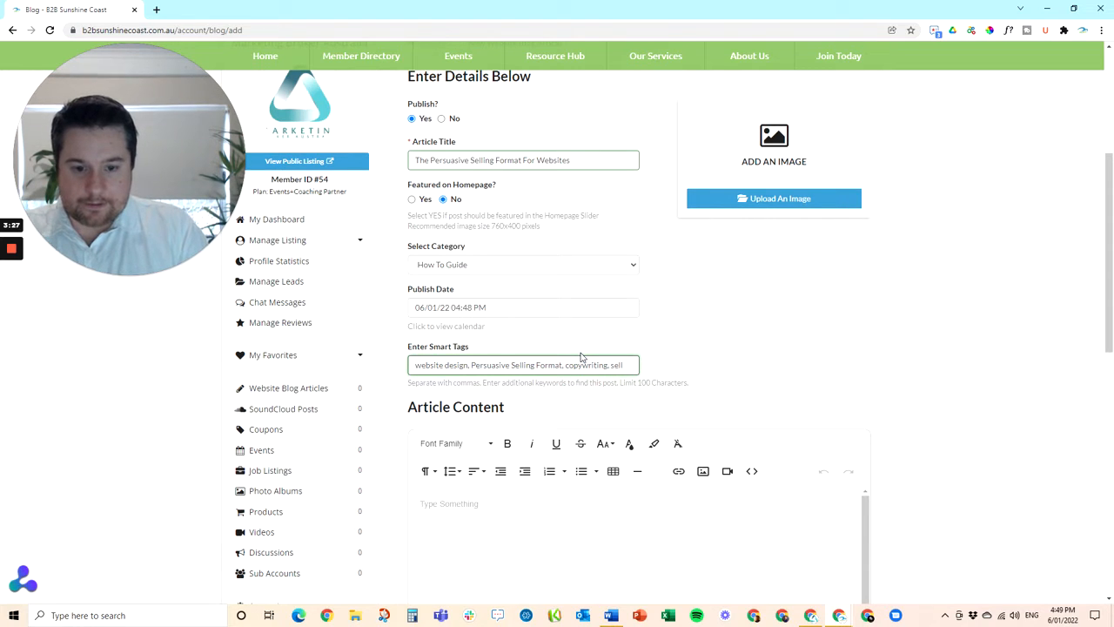
text(copy)
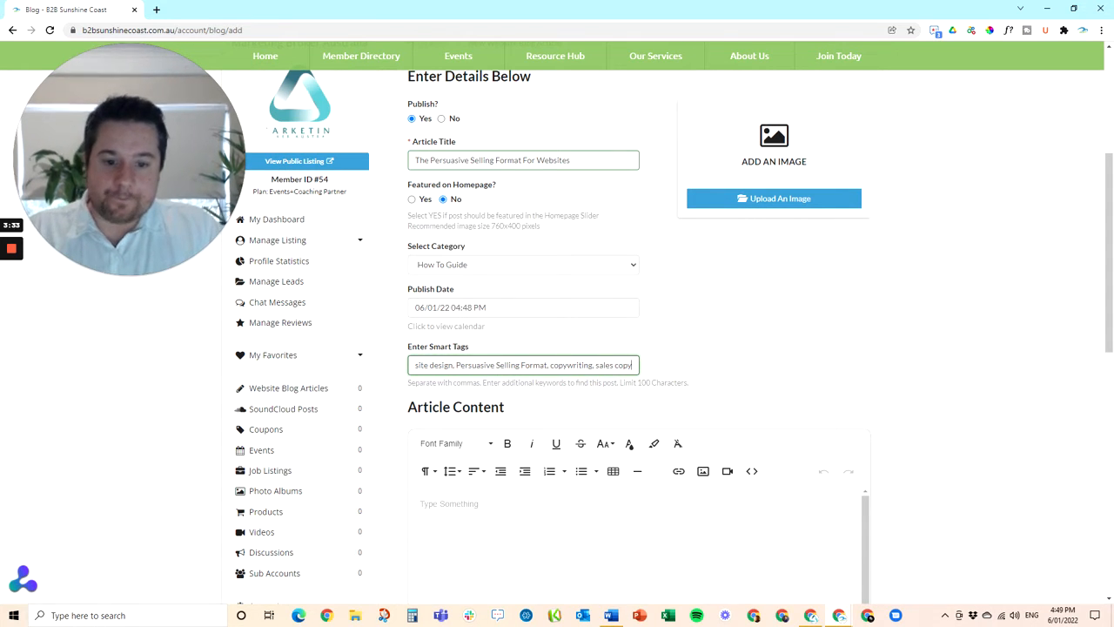
Copy all the smart tags into the Meta Keywords of the article's custom SEO data.
drag(632, 365, 393, 372)
key(ctrl+c)
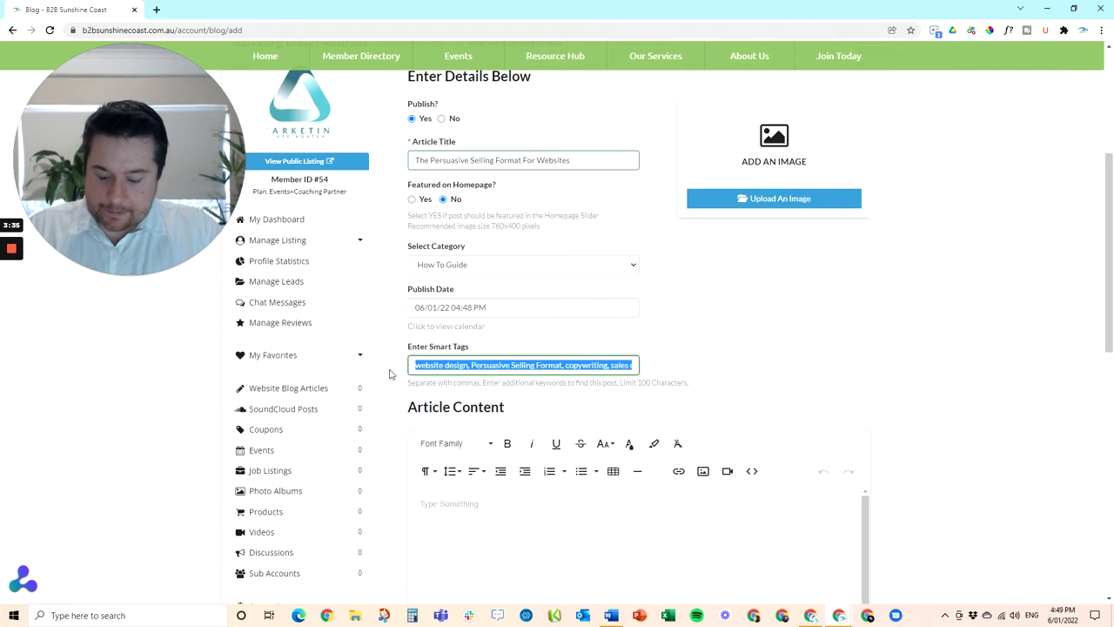
scroll(526, 412, down, 5)
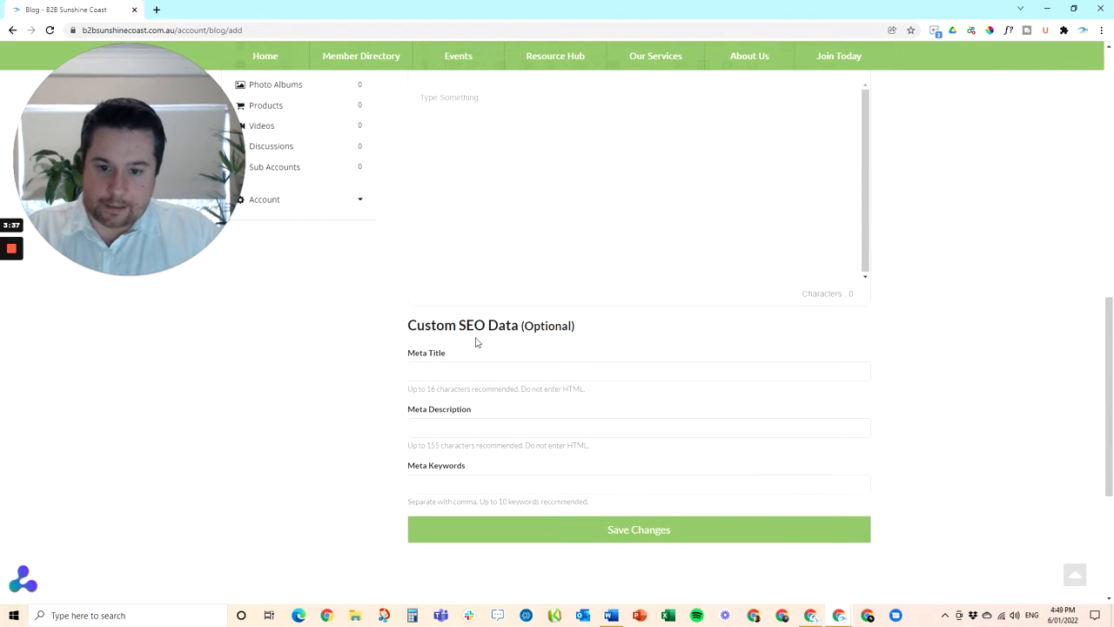
click(526, 484)
key(ctrl+v)
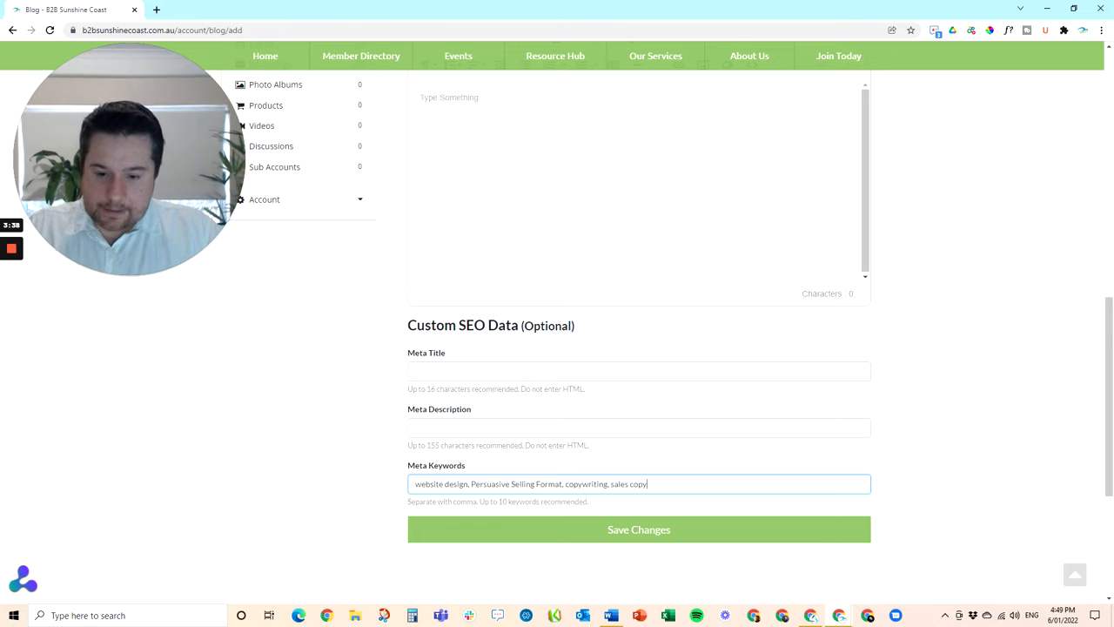
Copy the article title "The Persuasive Selling Format For Websites" into the Meta Title of the custom SEO data.
scroll(504, 470, up, 4)
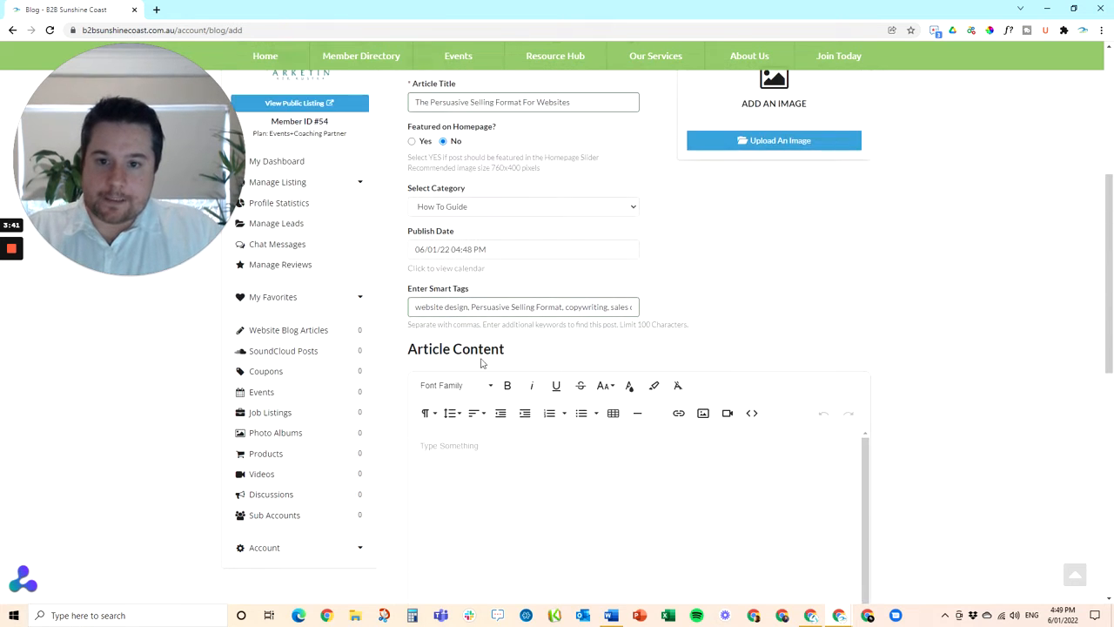
drag(571, 102, 391, 113)
key(ctrl+c)
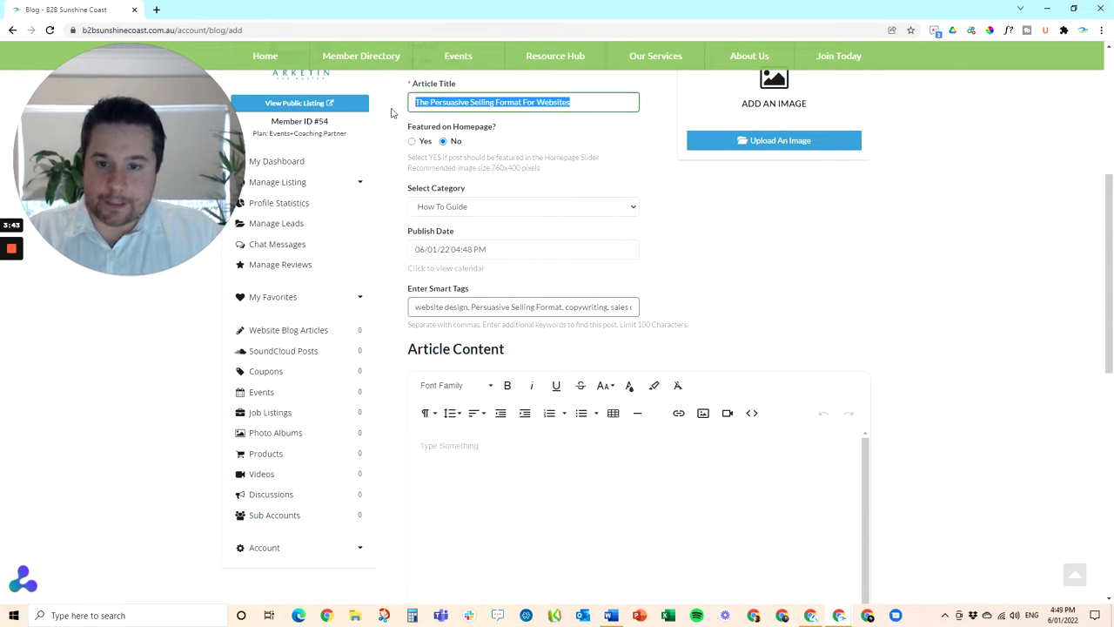
scroll(456, 435, down, 3)
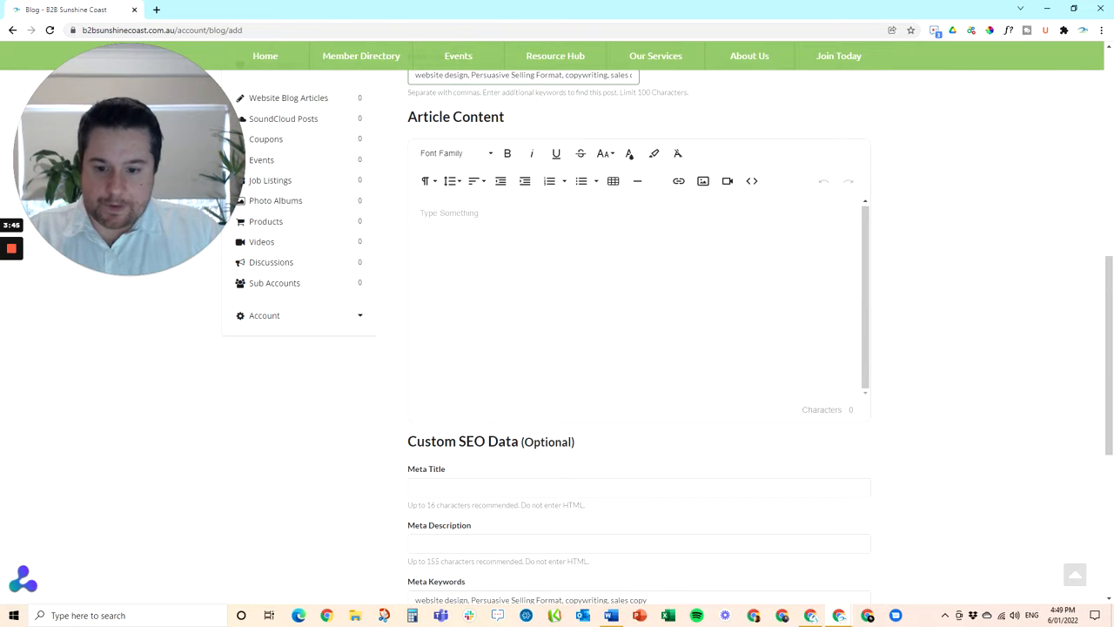
click(462, 486)
key(ctrl+v)
scroll(629, 409, down, 2)
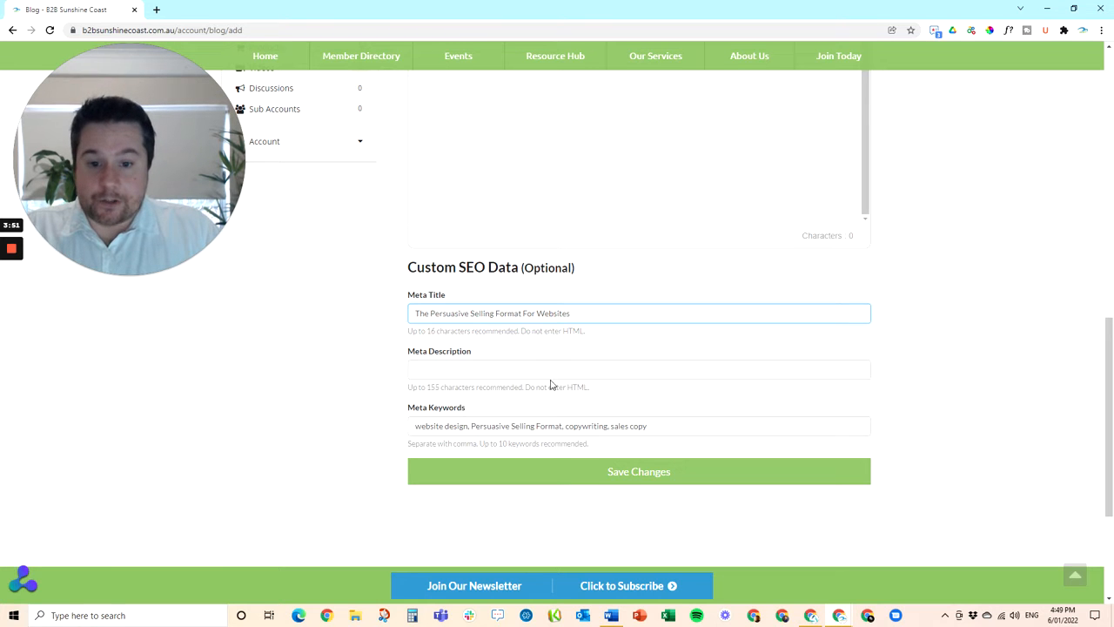
scroll(561, 409, up, 3)
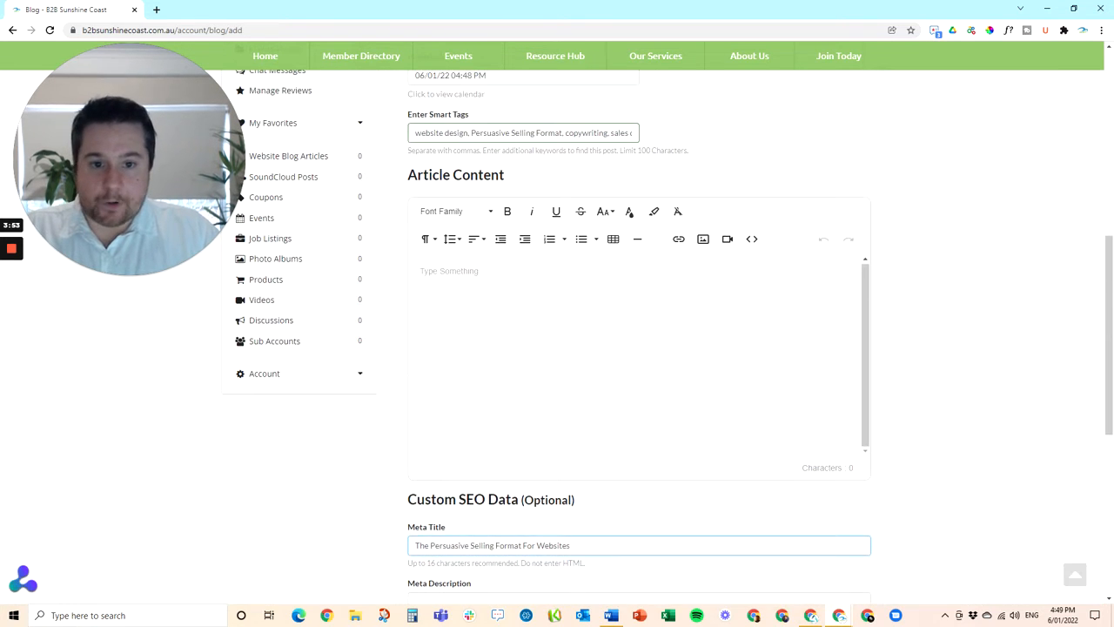
Save the main photo of the existing marketingbroker.com.au post to the Desktop as a JPEG, then return to the new article form.
click(453, 273)
scroll(1045, 312, up, 2)
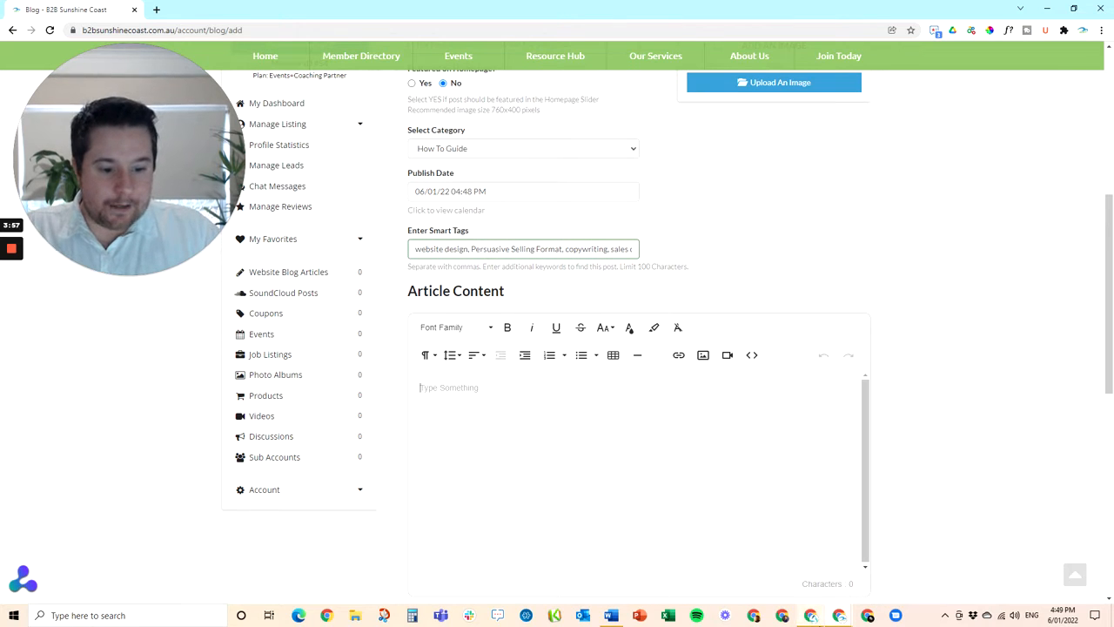
click(839, 615)
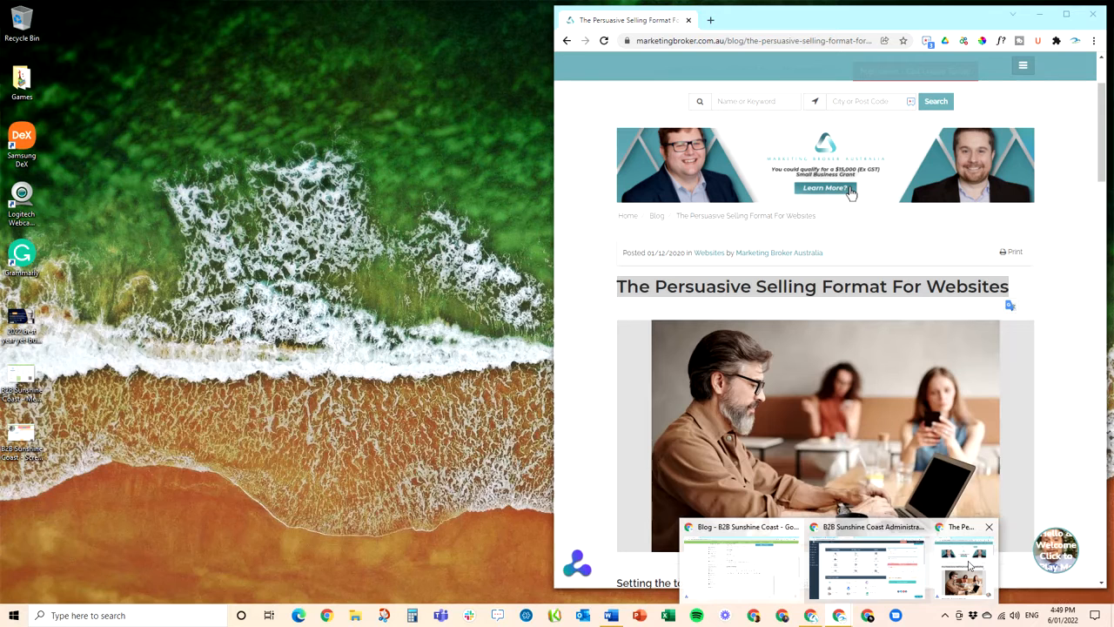
click(950, 571)
scroll(783, 365, down, 1)
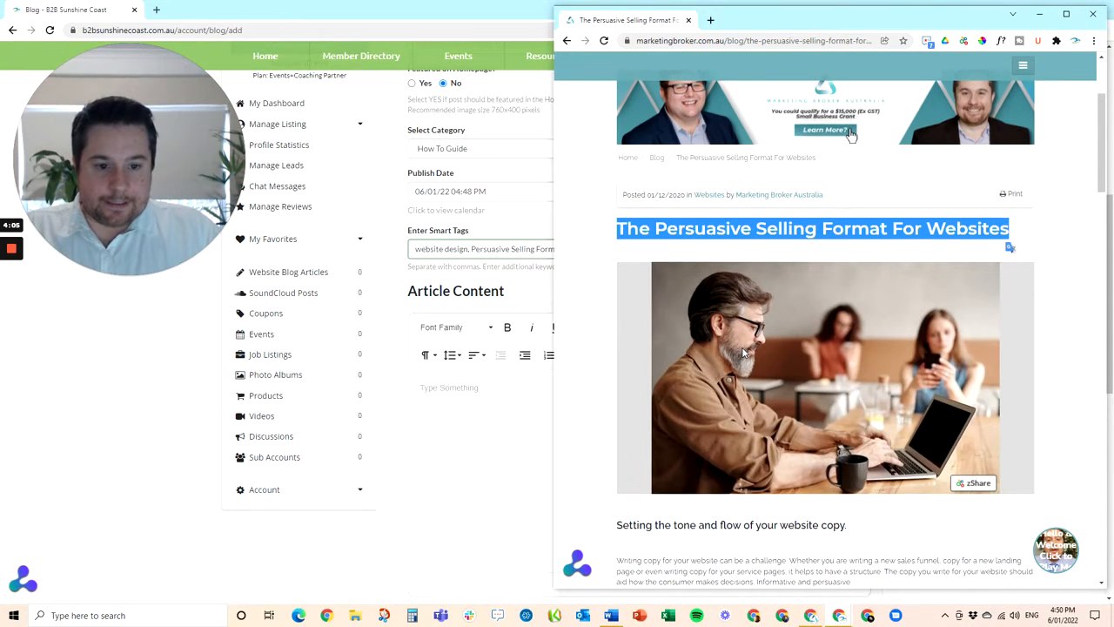
right_click(748, 349)
click(792, 371)
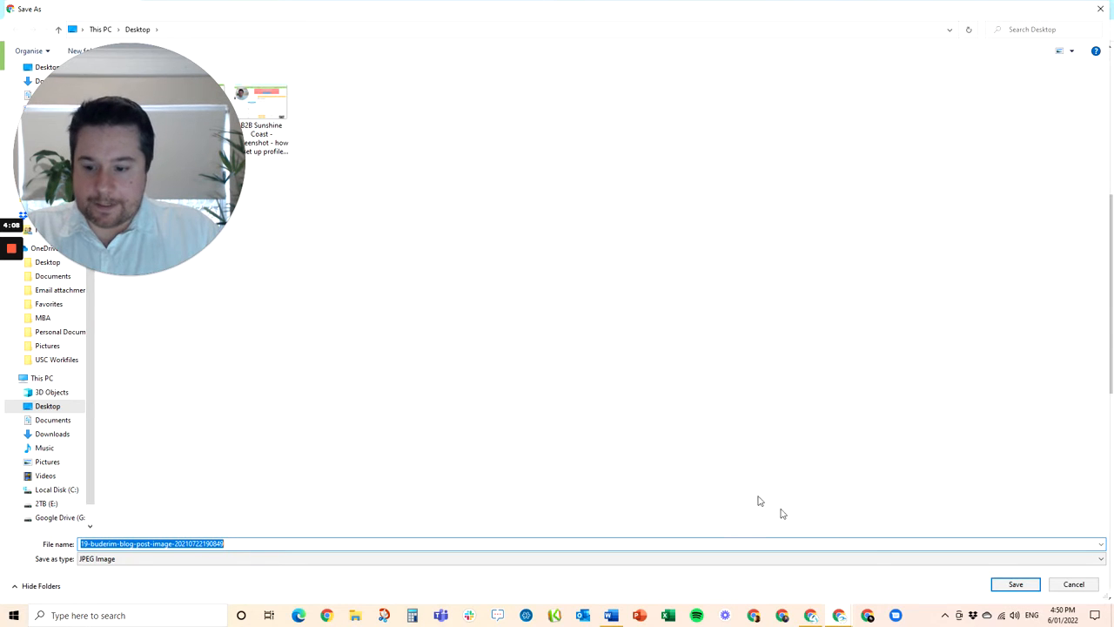
click(1016, 584)
click(468, 8)
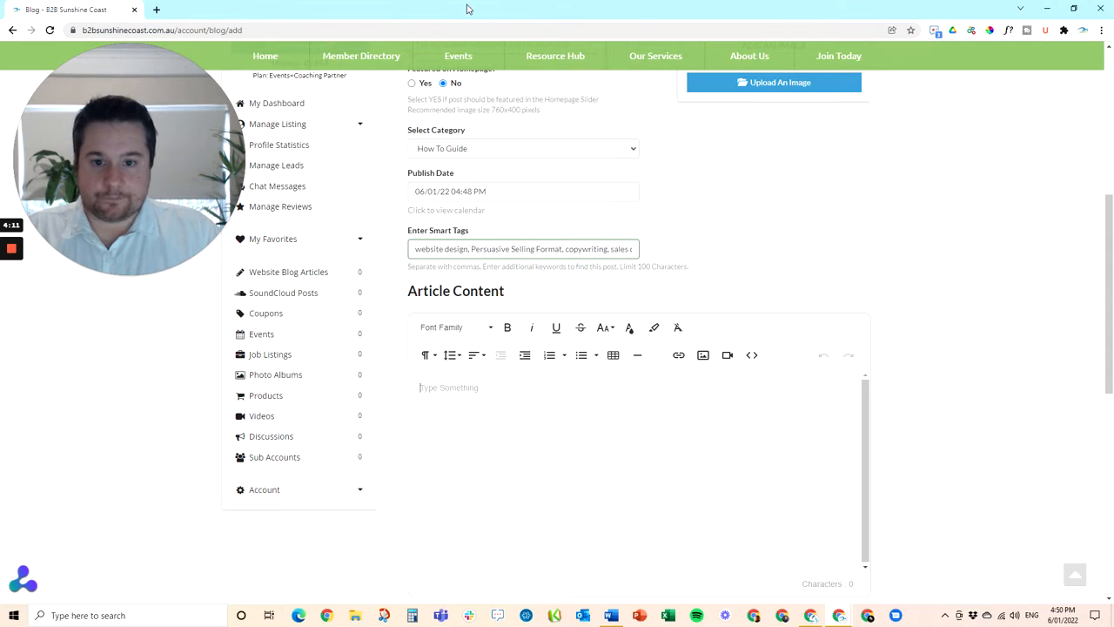
scroll(776, 246, up, 2)
click(751, 200)
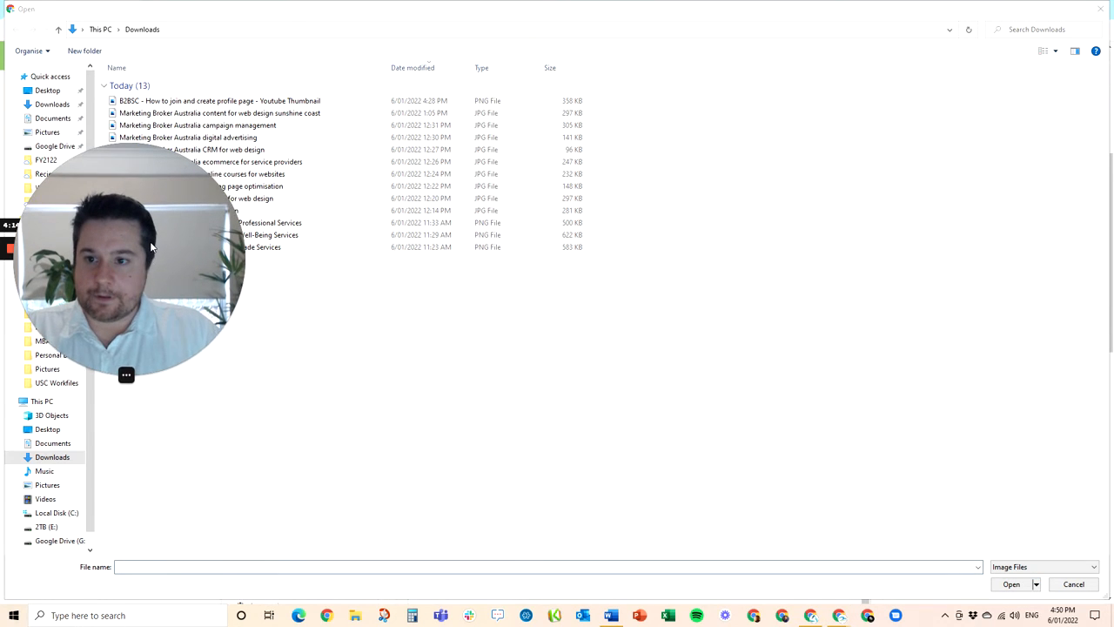
click(47, 91)
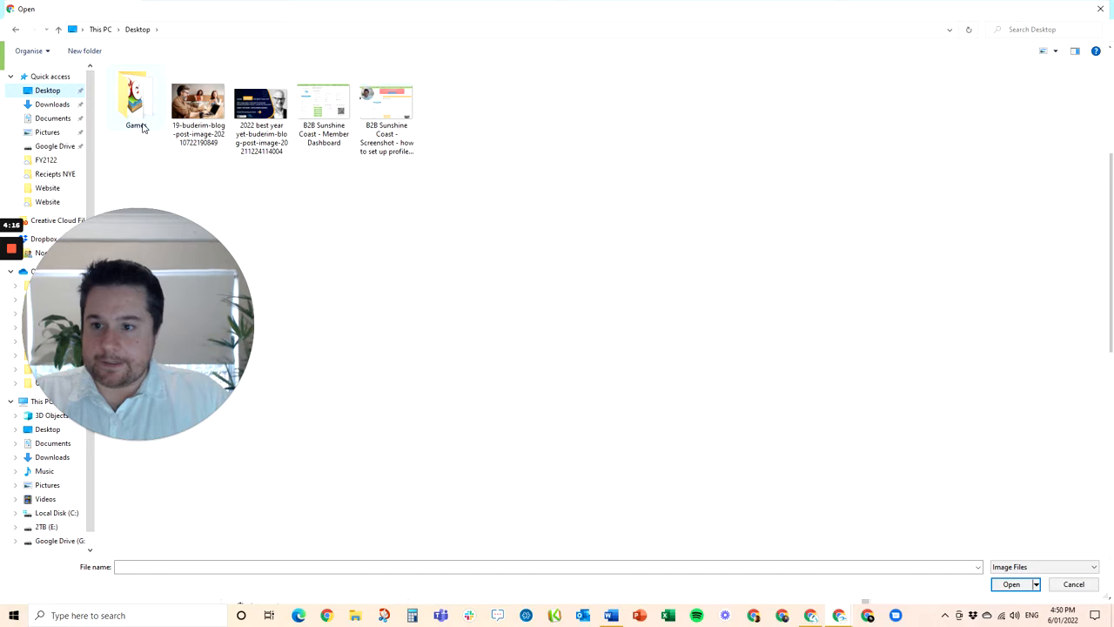
click(204, 131)
click(1009, 584)
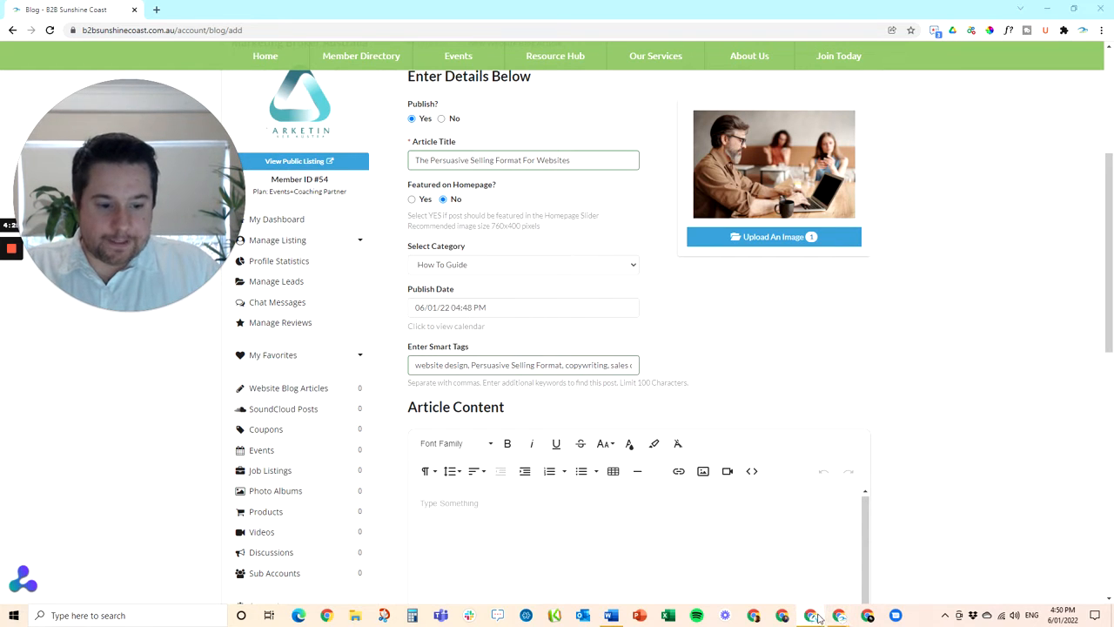
Copy the existing post's body, from "Setting the tone and flow of your website copy." through "Happy Selling", into the new article's content.
mouse_move(840, 616)
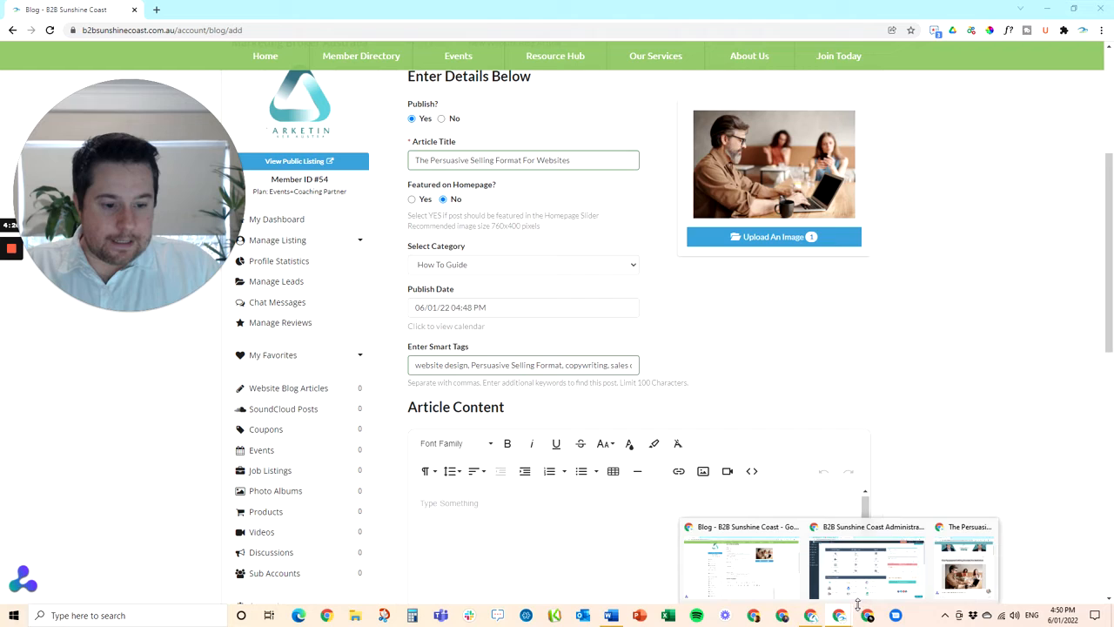
click(964, 566)
scroll(784, 348, down, 5)
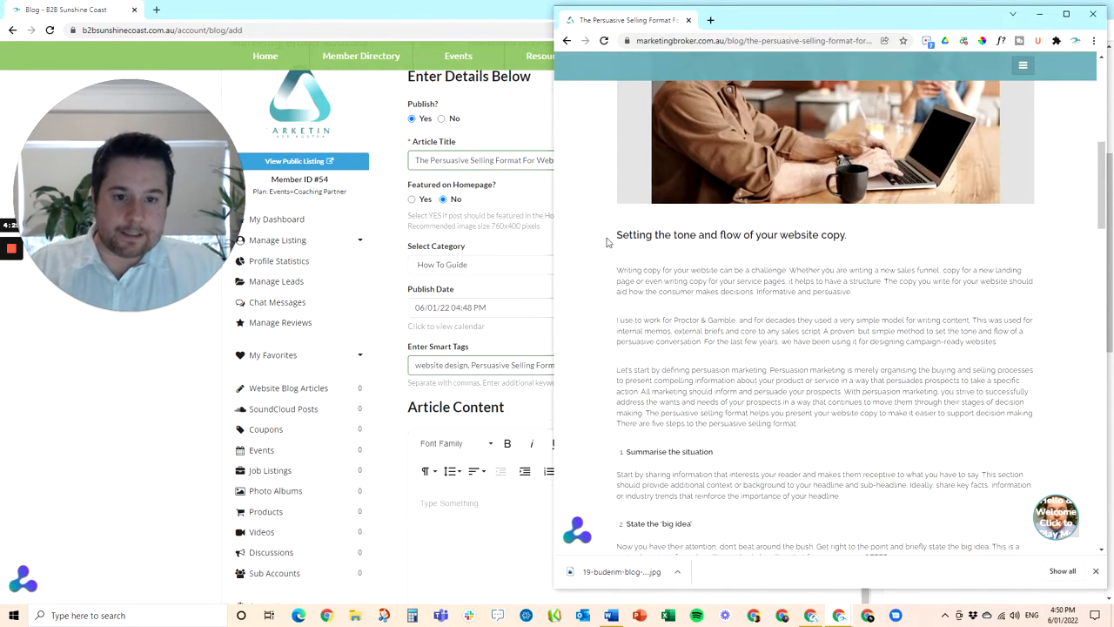
drag(610, 235, 726, 382)
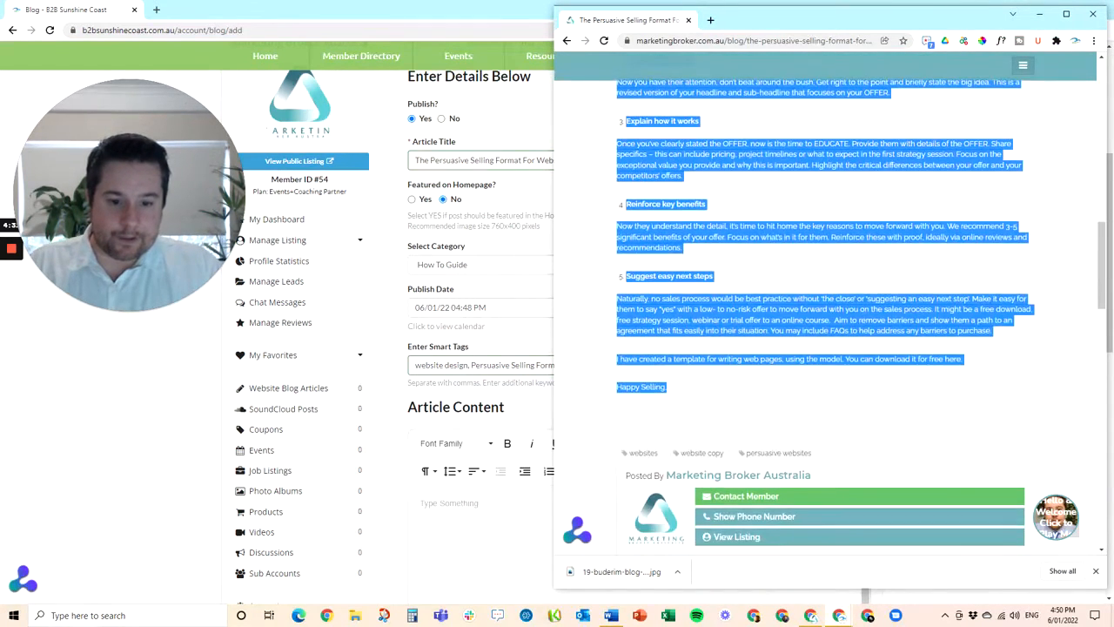
key(ctrl+c)
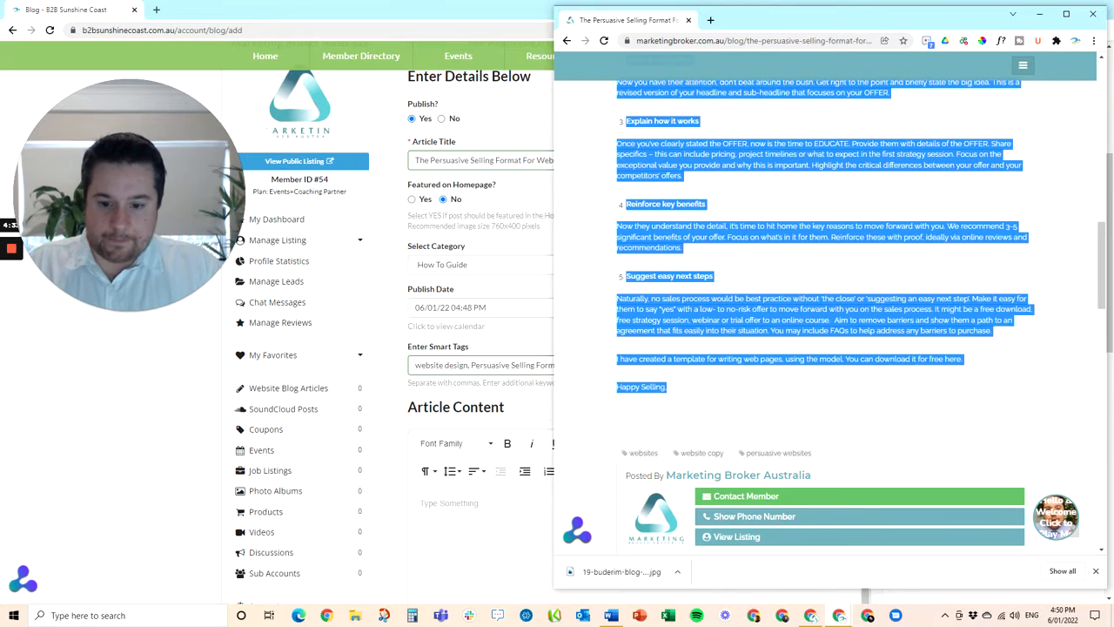
click(487, 521)
key(ctrl+v)
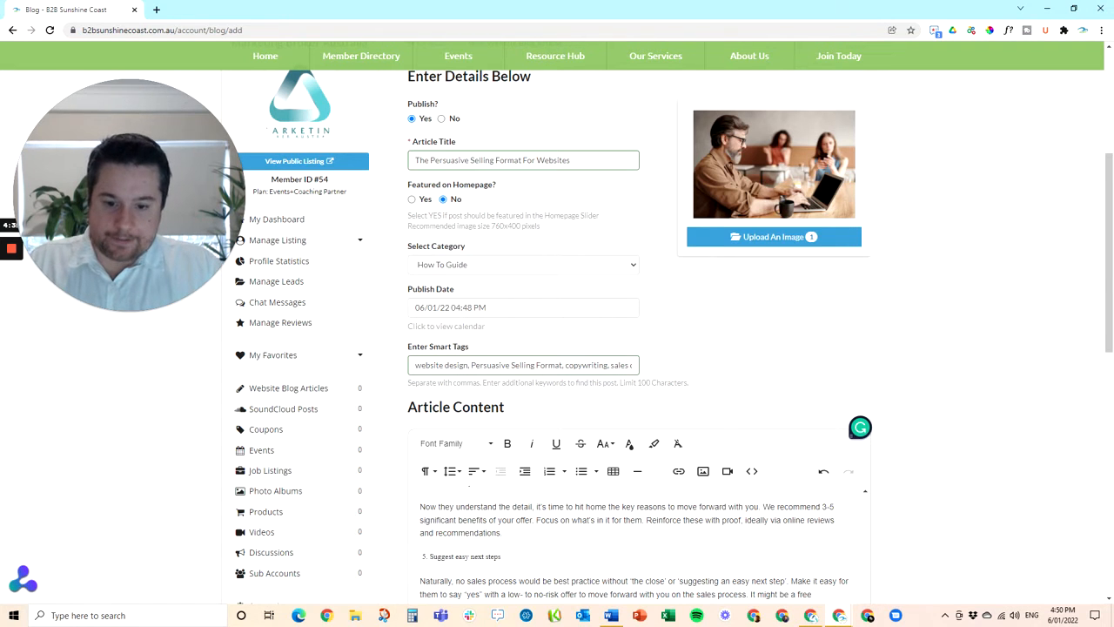
Make the fifth numbered heading, "Suggest easy next steps", bold and set its font to Arial.
scroll(963, 448, down, 3)
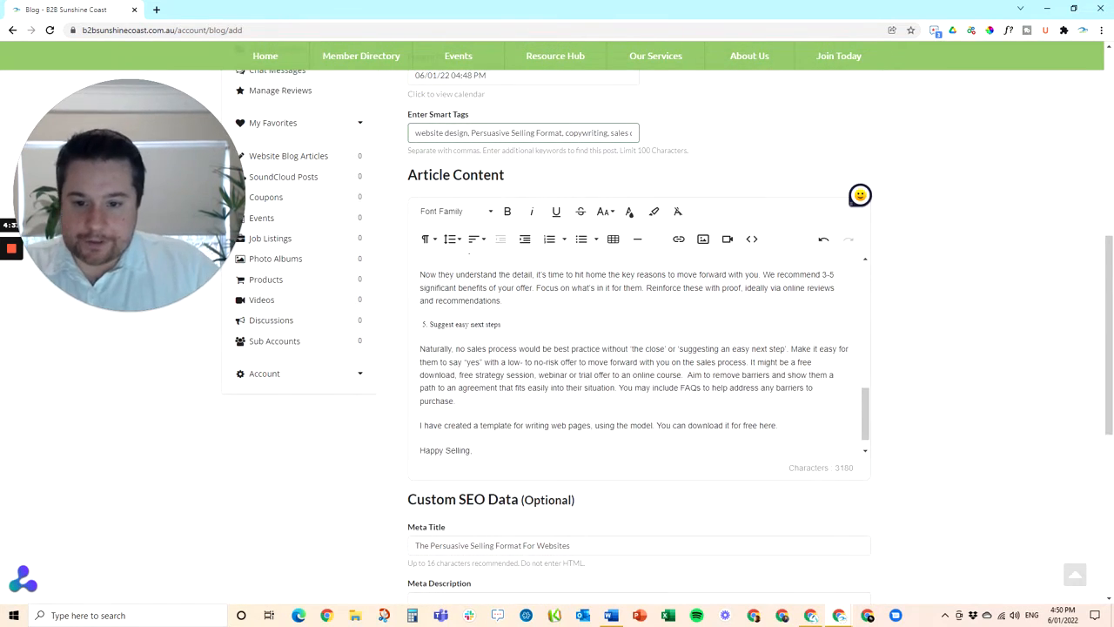
drag(502, 325, 430, 325)
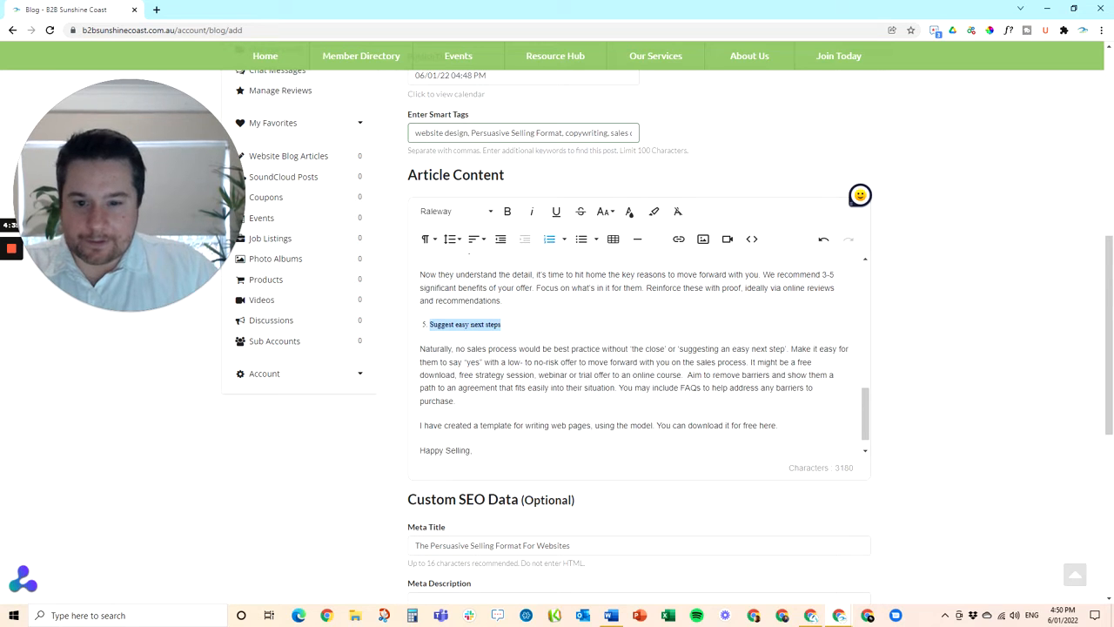
click(507, 212)
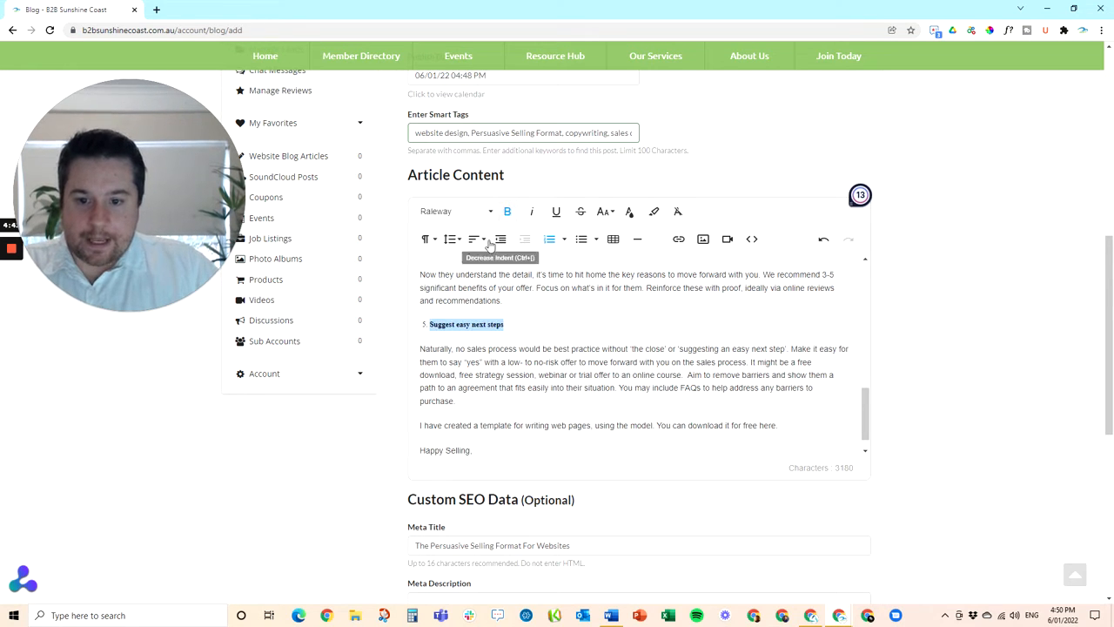
click(489, 213)
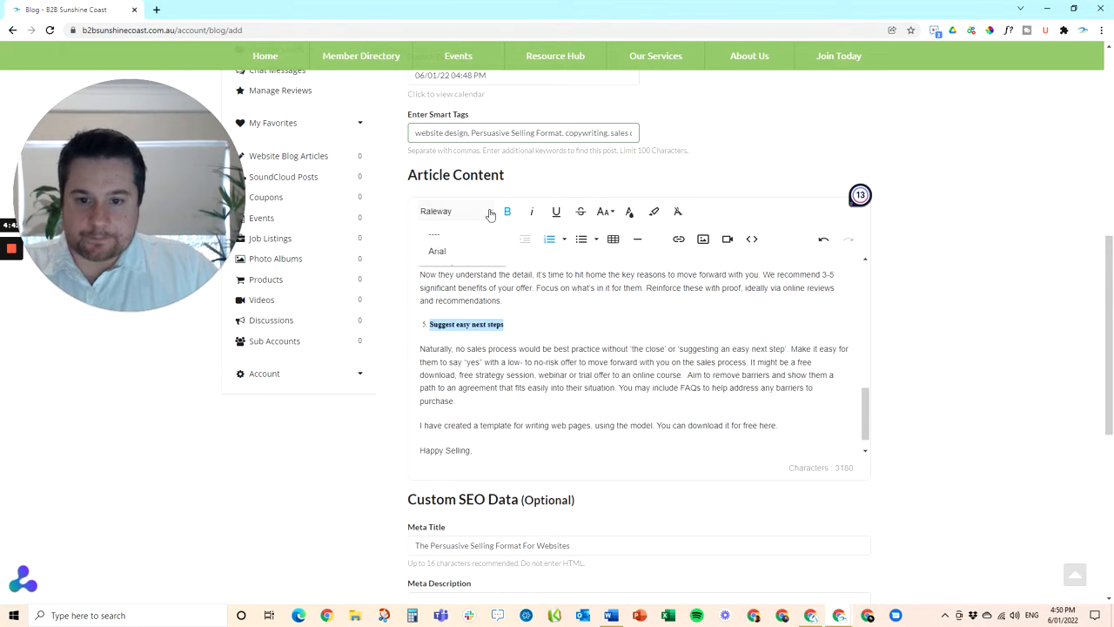
click(451, 253)
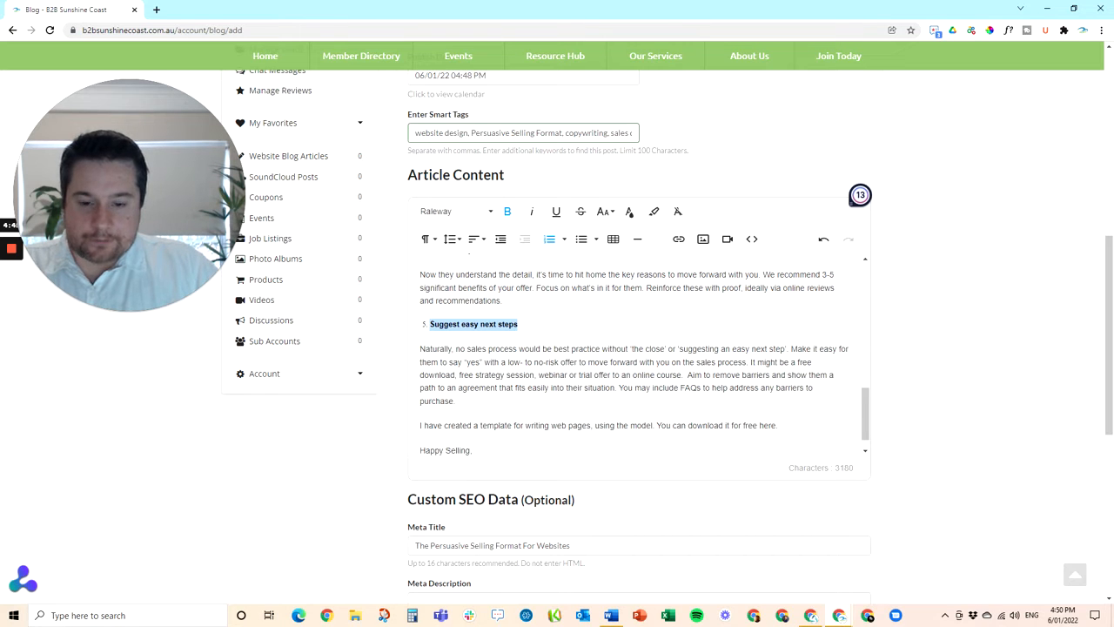
click(528, 349)
Set the font of the entire article content to Arial.
drag(473, 451, 420, 270)
scroll(476, 395, up, 4)
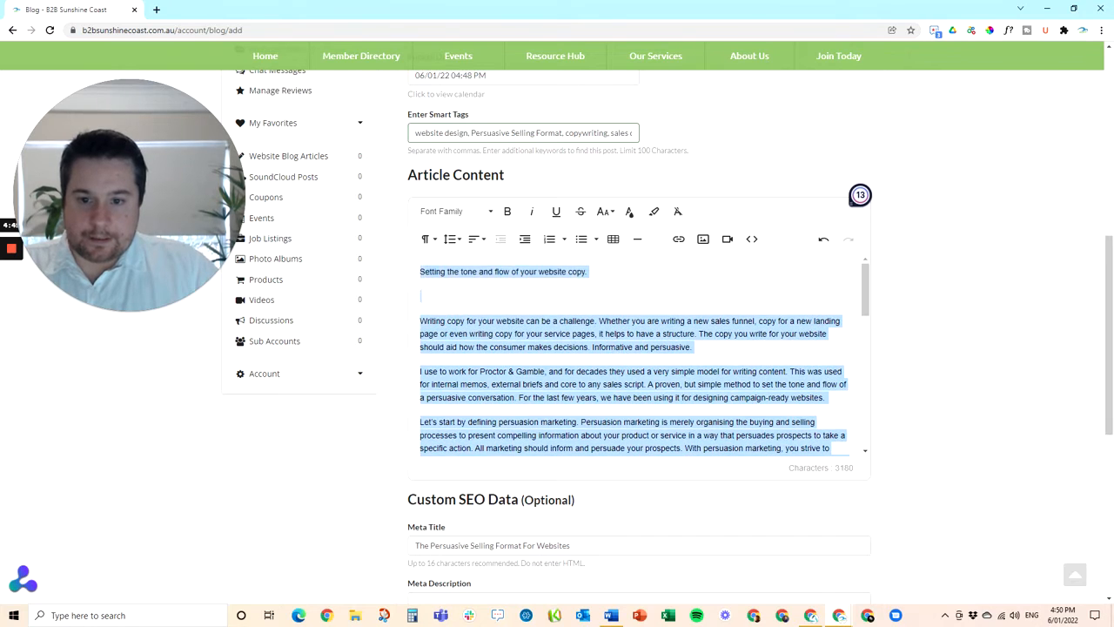
click(455, 212)
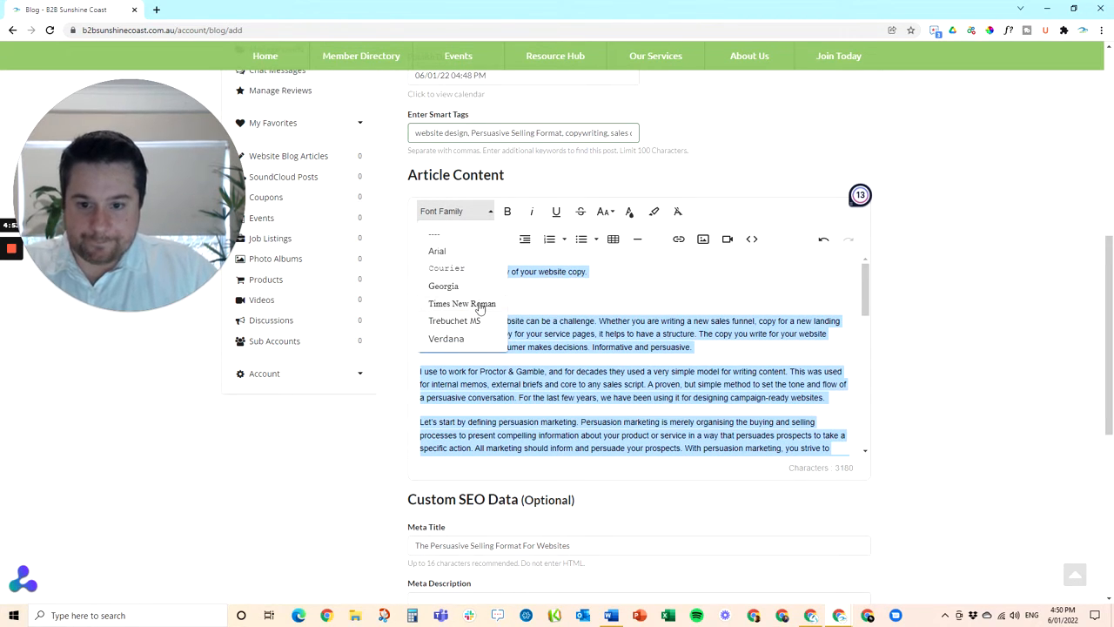
scroll(470, 296, down, 1)
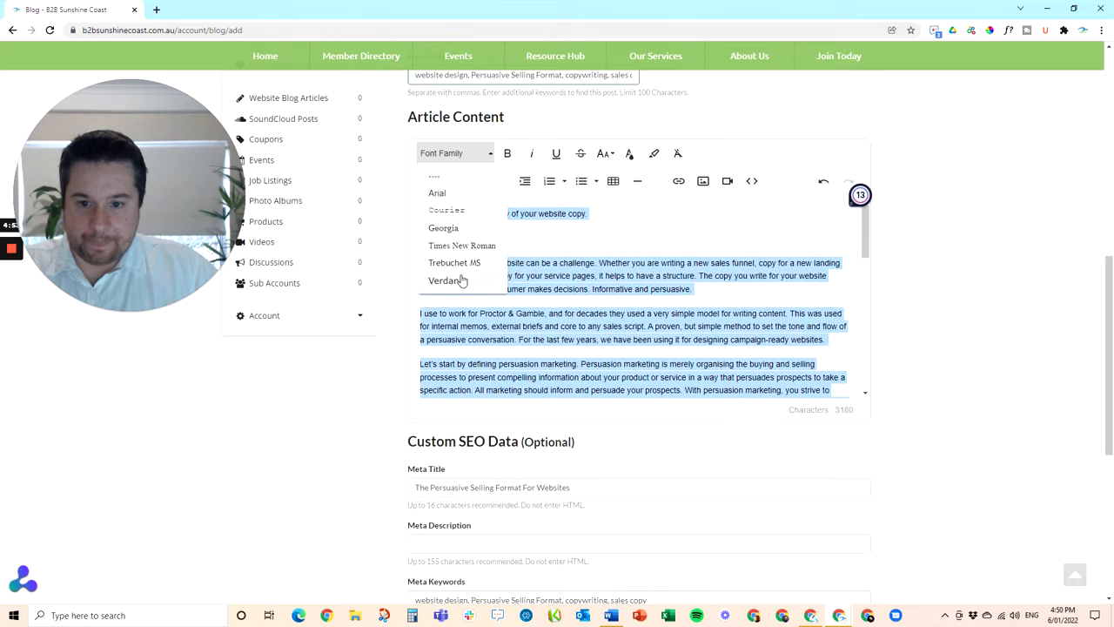
click(438, 193)
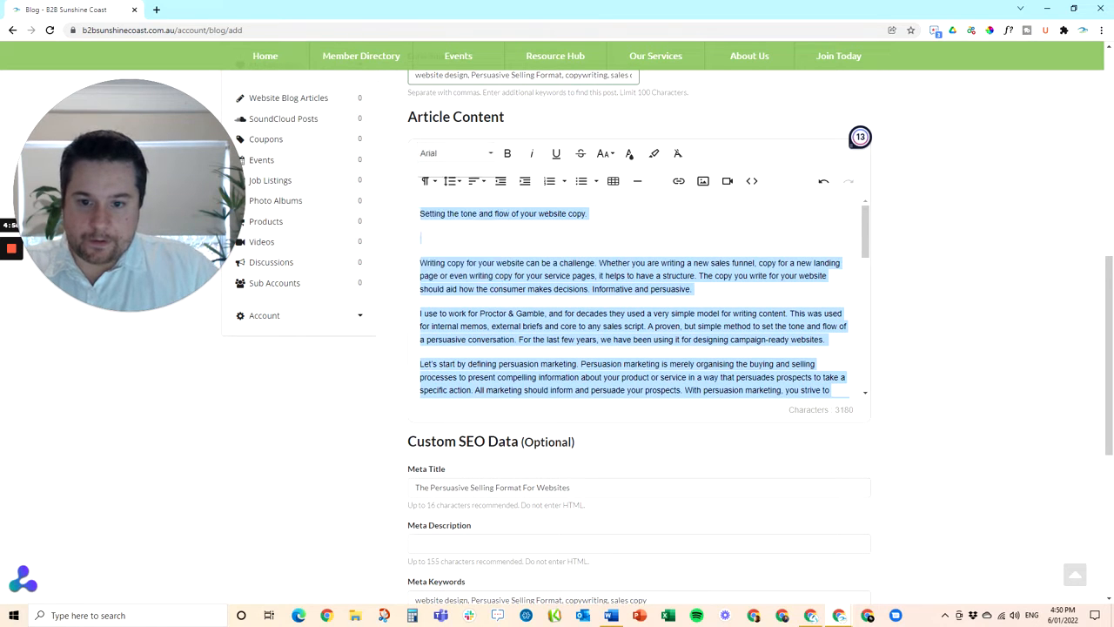
Remove the blank line below the opening heading and make "Setting the tone and flow of your website copy." bold.
click(422, 237)
key(Delete)
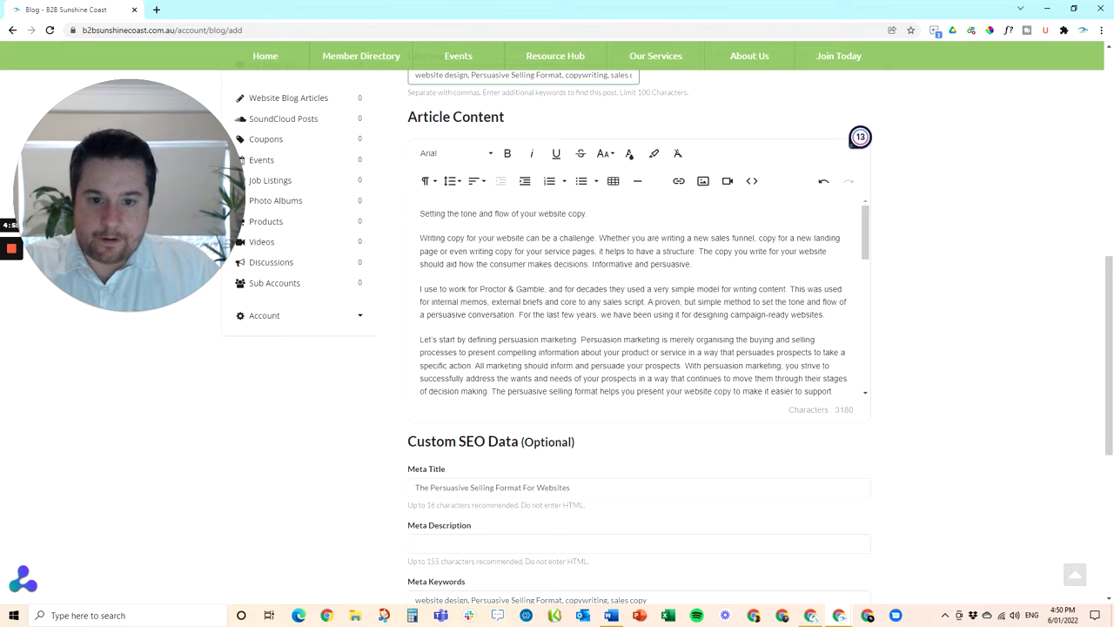
drag(588, 214, 419, 214)
key(ctrl+b)
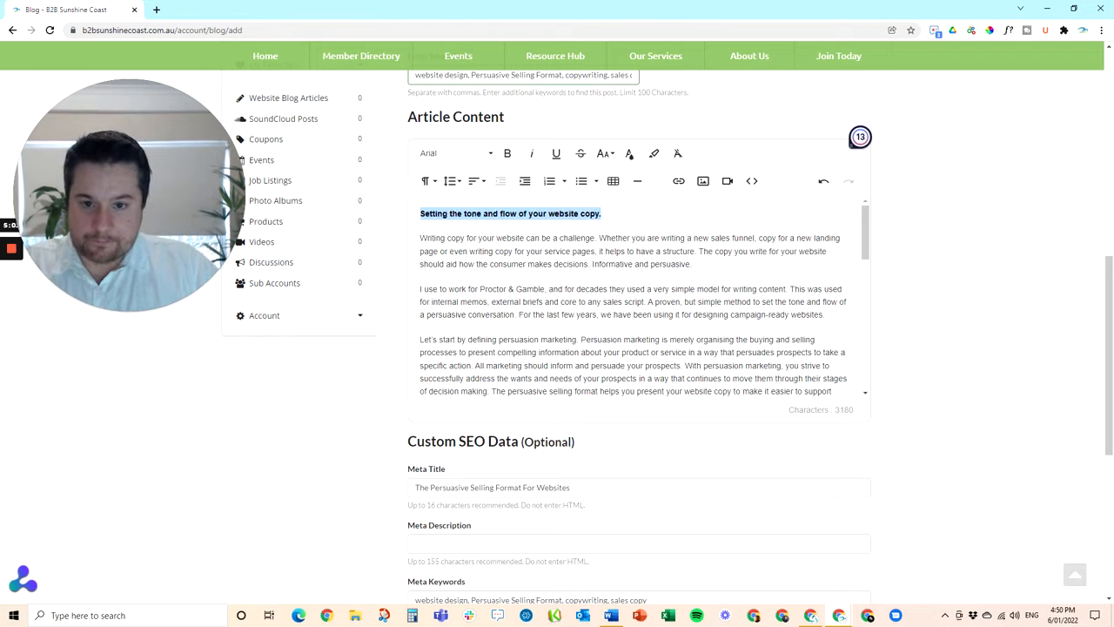
click(504, 250)
Make the numbered headings "Summarise the situation" and "State the 'big idea'" bold.
scroll(505, 252, down, 2)
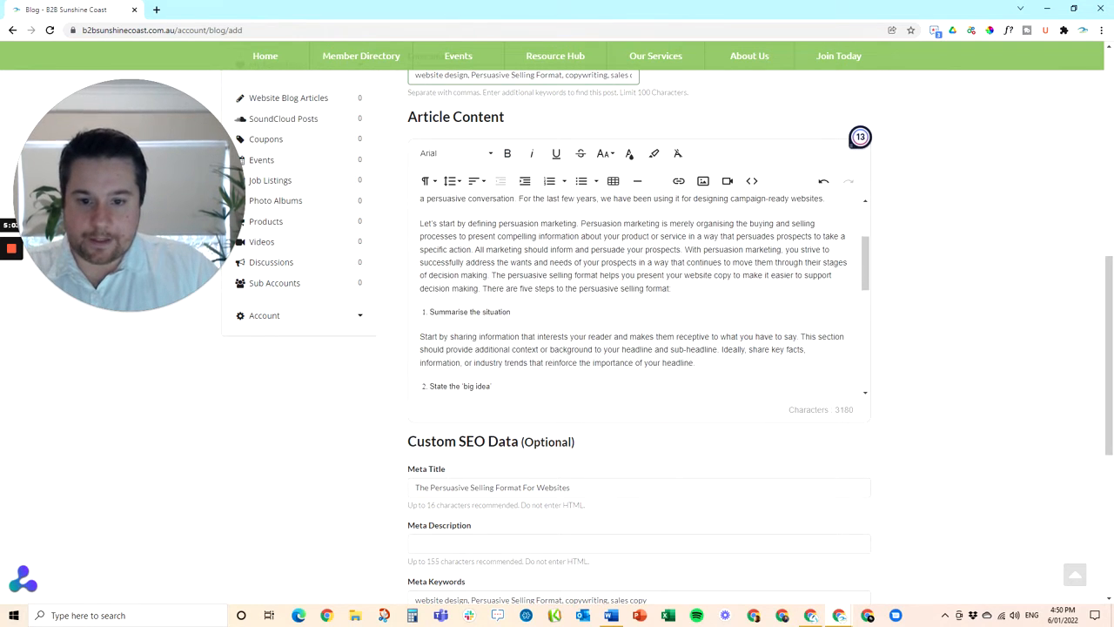
drag(512, 312, 416, 311)
key(ctrl+b)
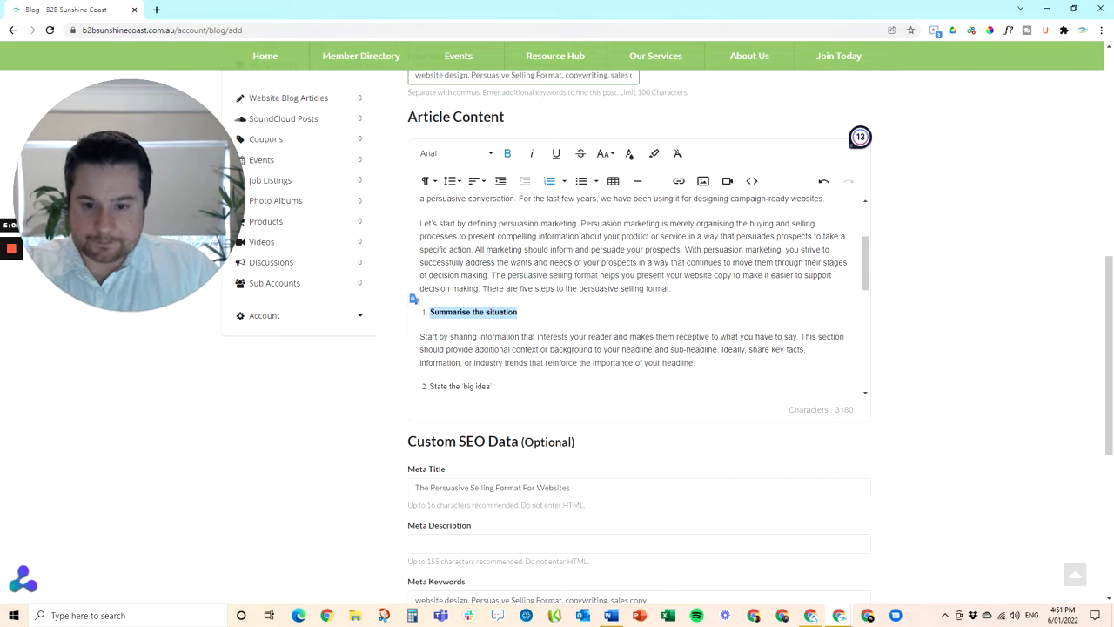
drag(496, 386, 418, 386)
key(ctrl+b)
Make the numbered headings "Explain how it works" and "Reinforce key benefits" bold, and check the formatting through the article's end.
scroll(418, 386, down, 2)
scroll(487, 349, down, 1)
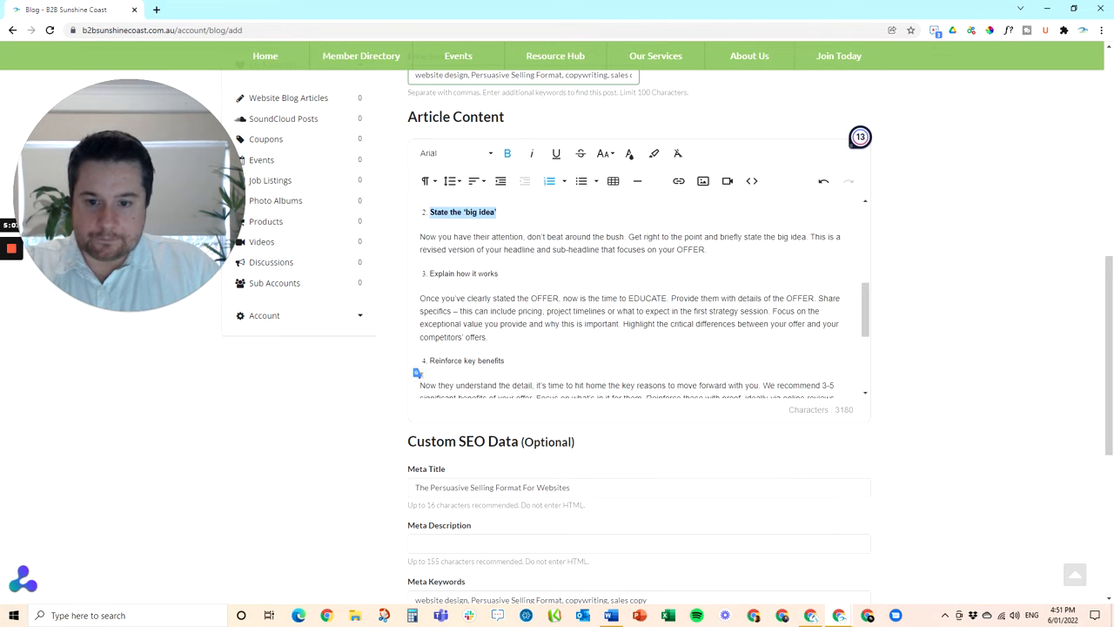
drag(505, 274, 421, 274)
key(ctrl+b)
drag(505, 360, 421, 360)
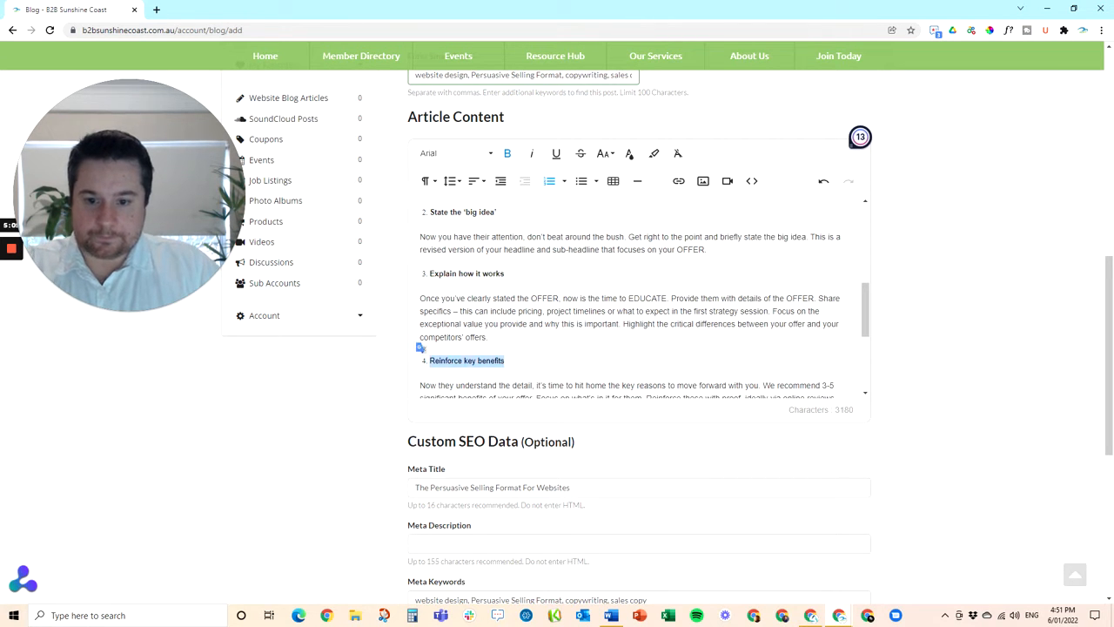
key(ctrl+b)
scroll(421, 361, down, 2)
scroll(422, 348, down, 3)
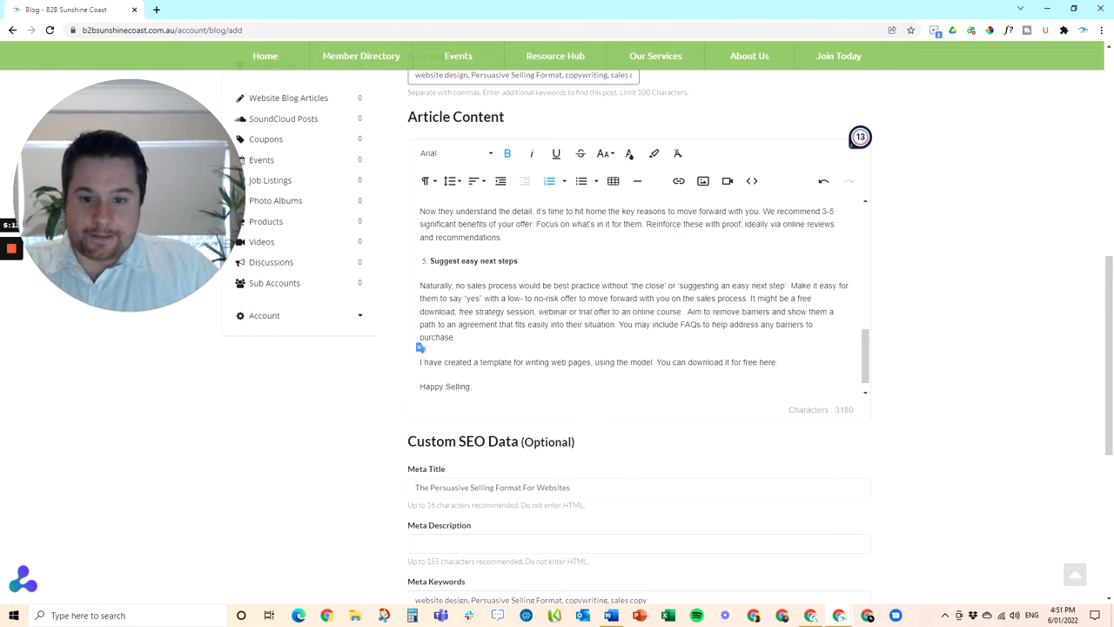
scroll(421, 348, up, 4)
scroll(422, 348, down, 5)
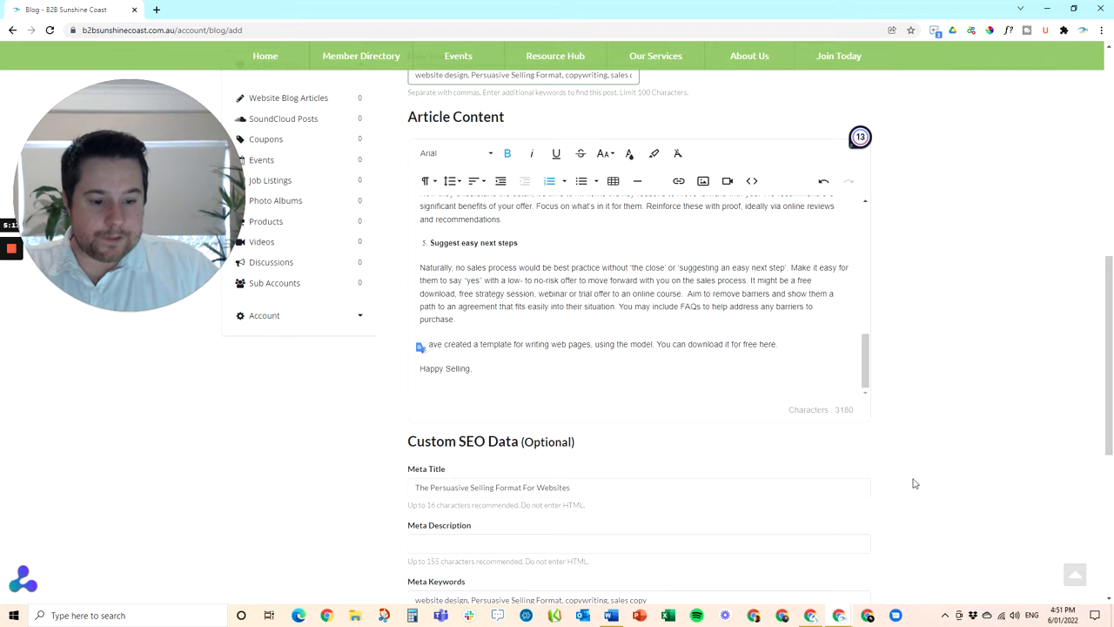
Copy the full web address of the original article from its marketingbroker.com.au window and return to the blog article form.
click(813, 616)
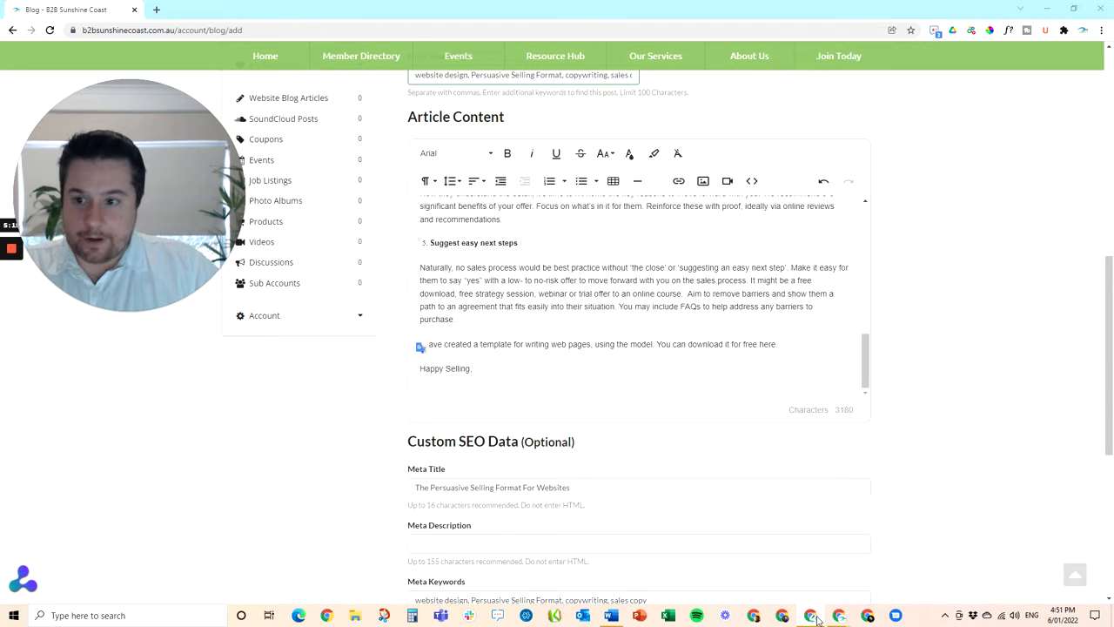
mouse_move(839, 616)
click(949, 557)
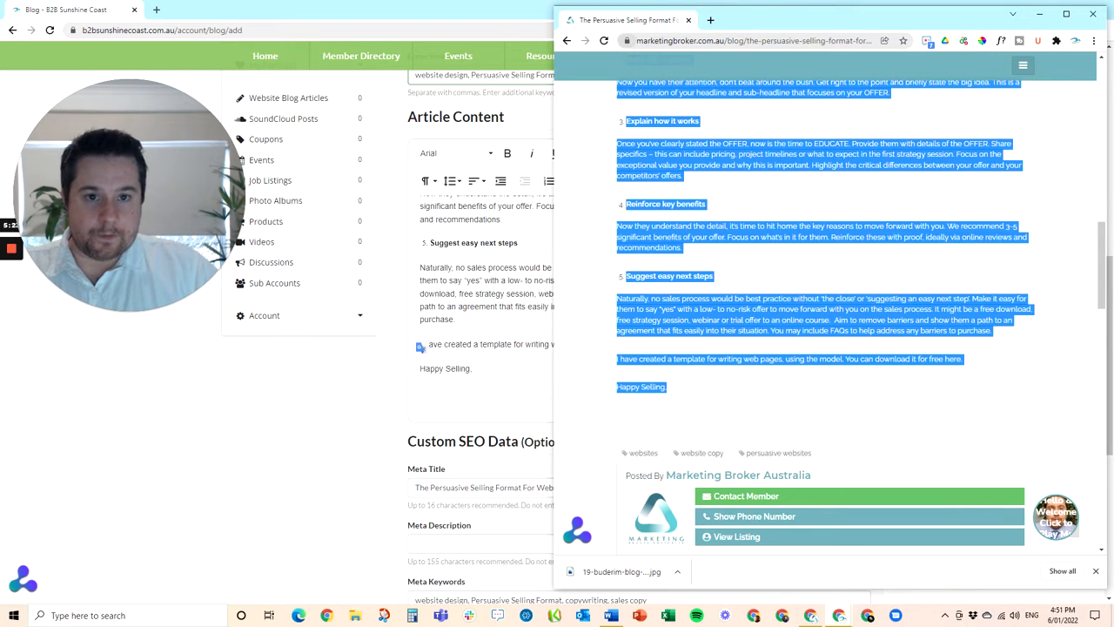
click(640, 41)
drag(839, 41, 905, 45)
key(ctrl+c)
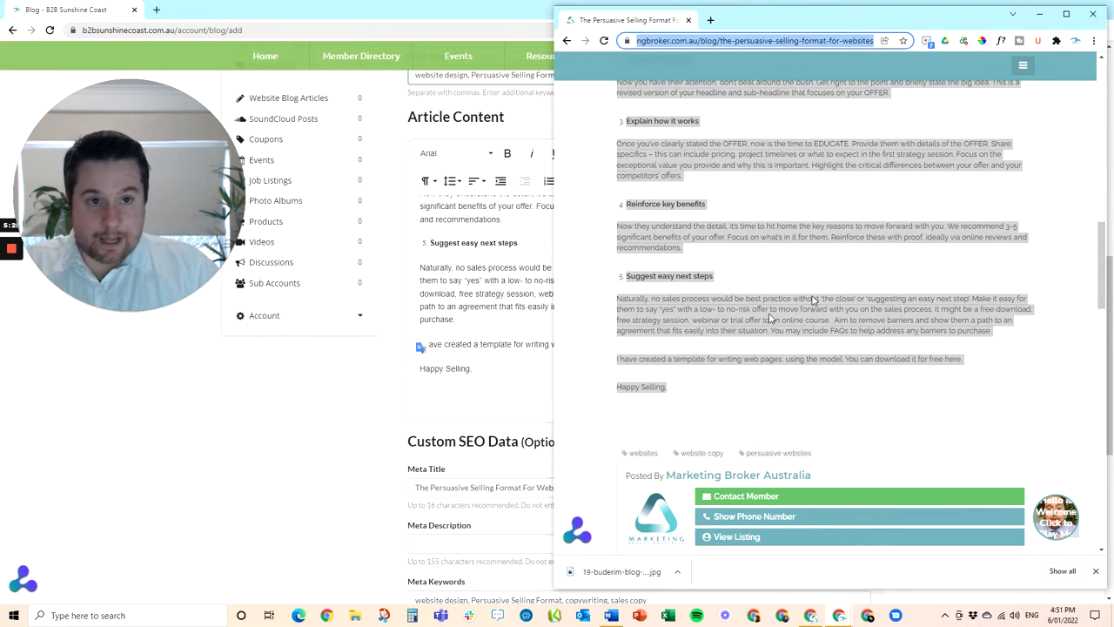
click(457, 295)
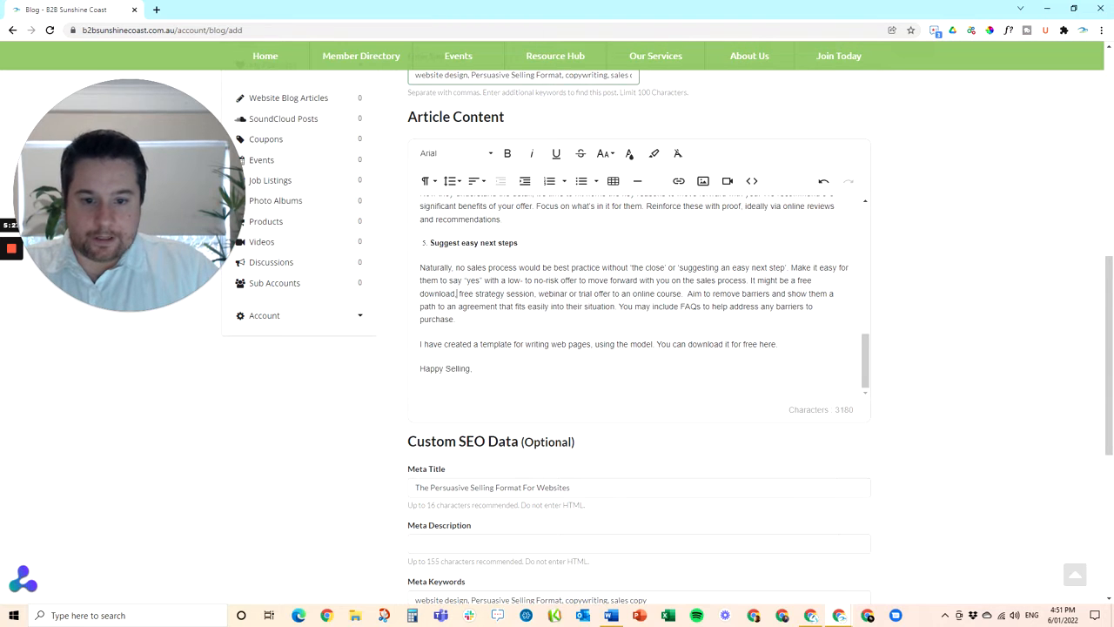
Add the line "The original article can be viewed here:" with the copied article address above "Happy Selling,".
click(778, 345)
key(Return)
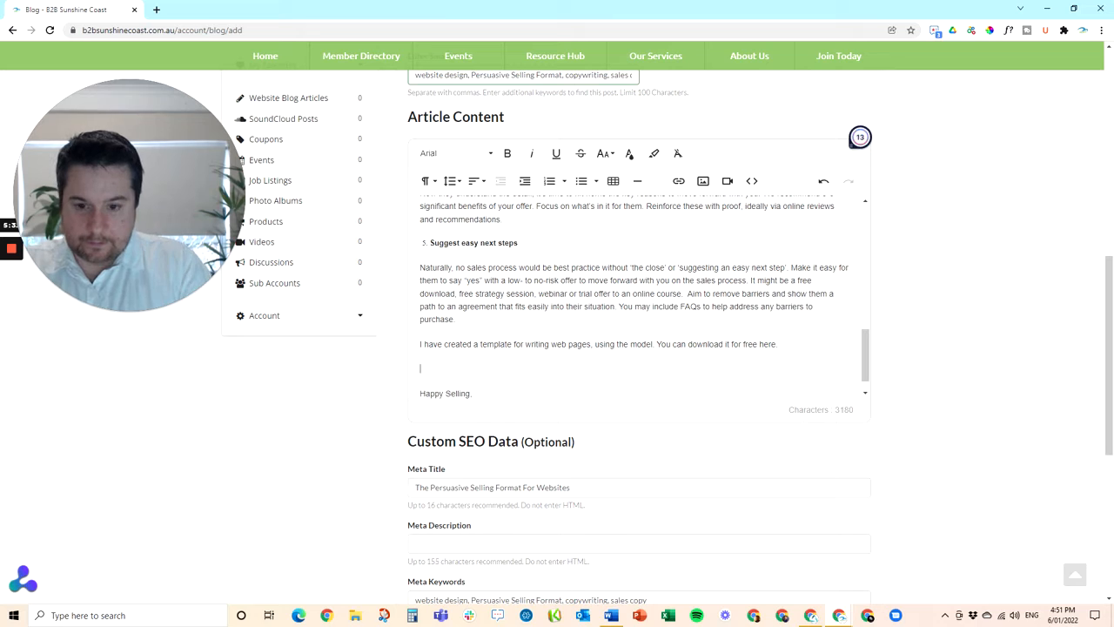
text(The original)
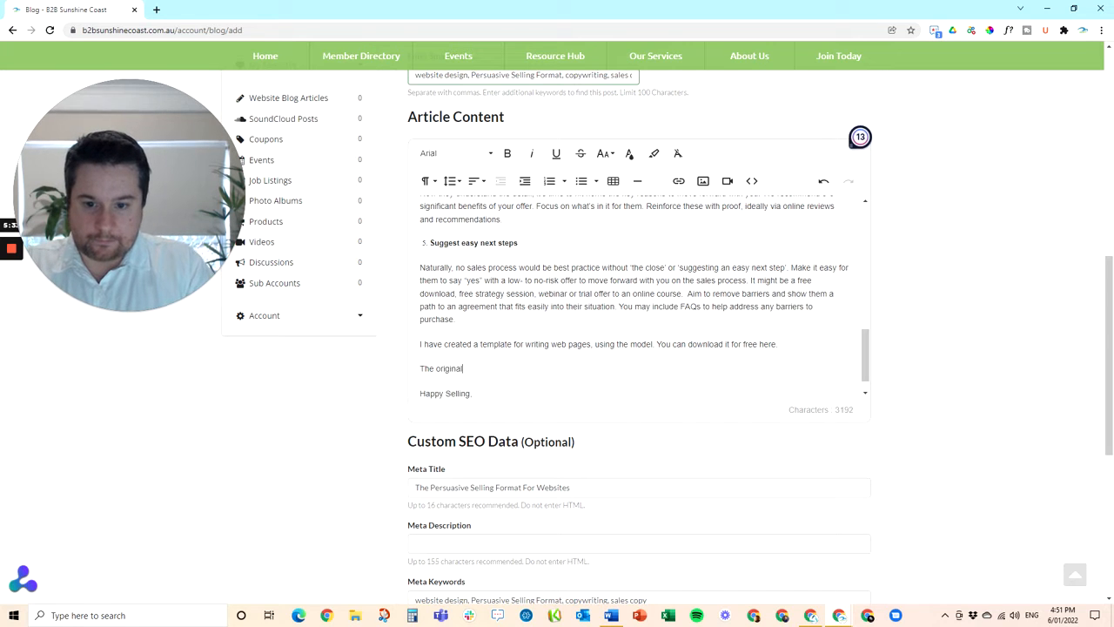
text( article )
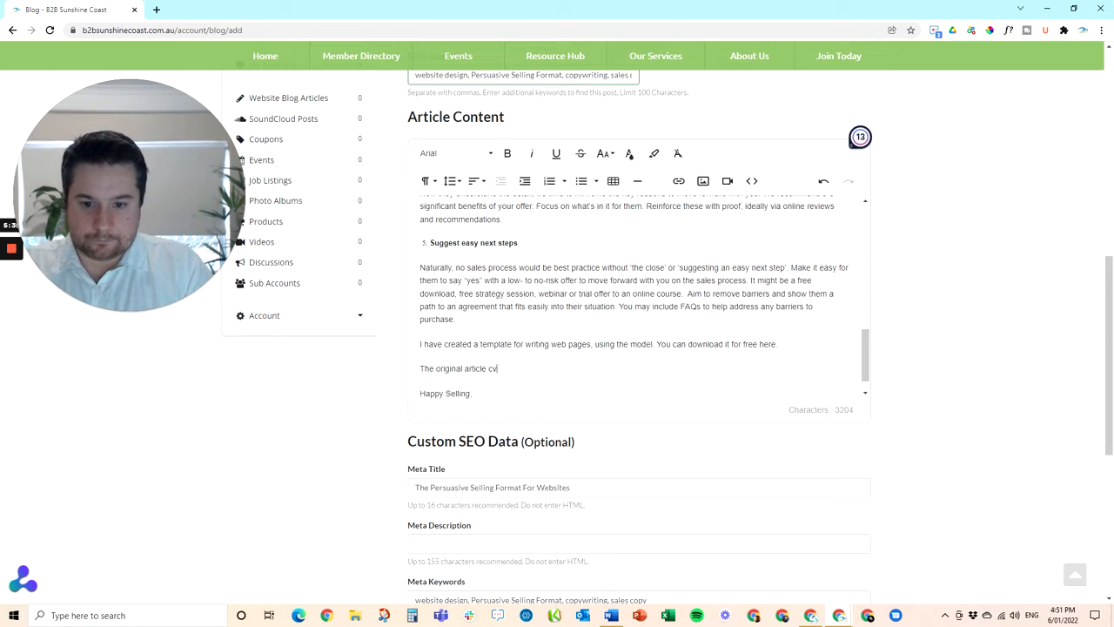
text(can be vie)
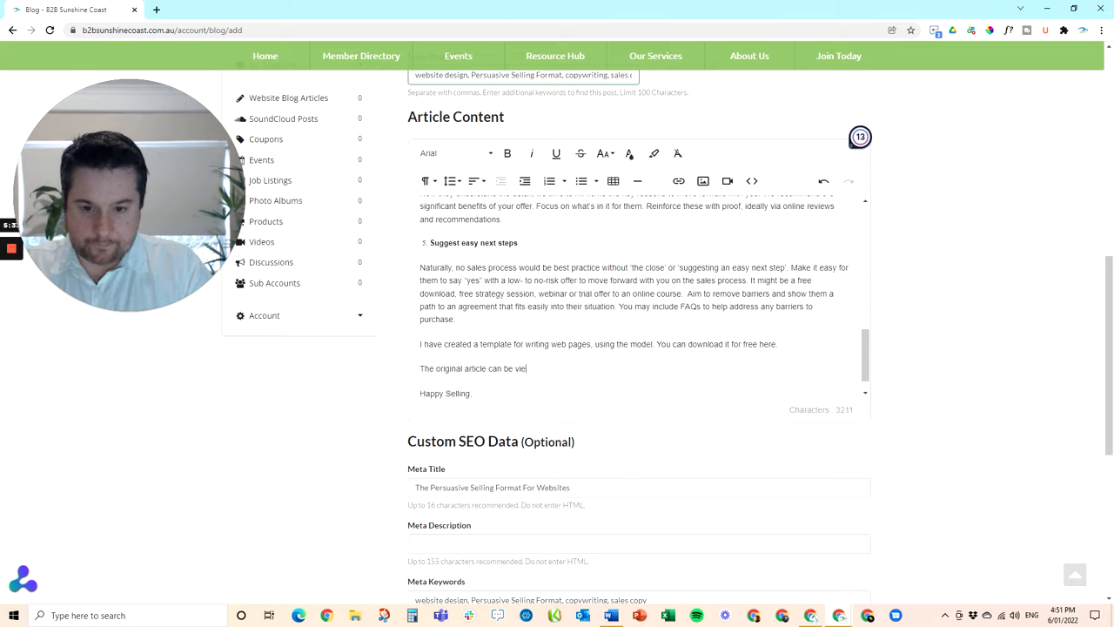
text(wed here)
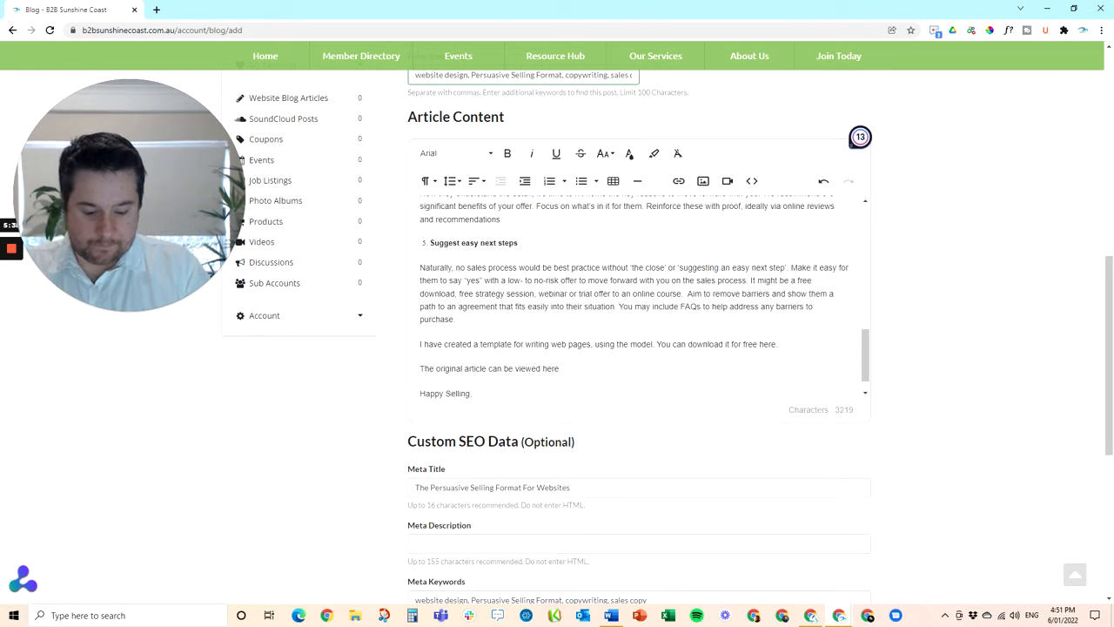
text(:)
key(ctrl+v)
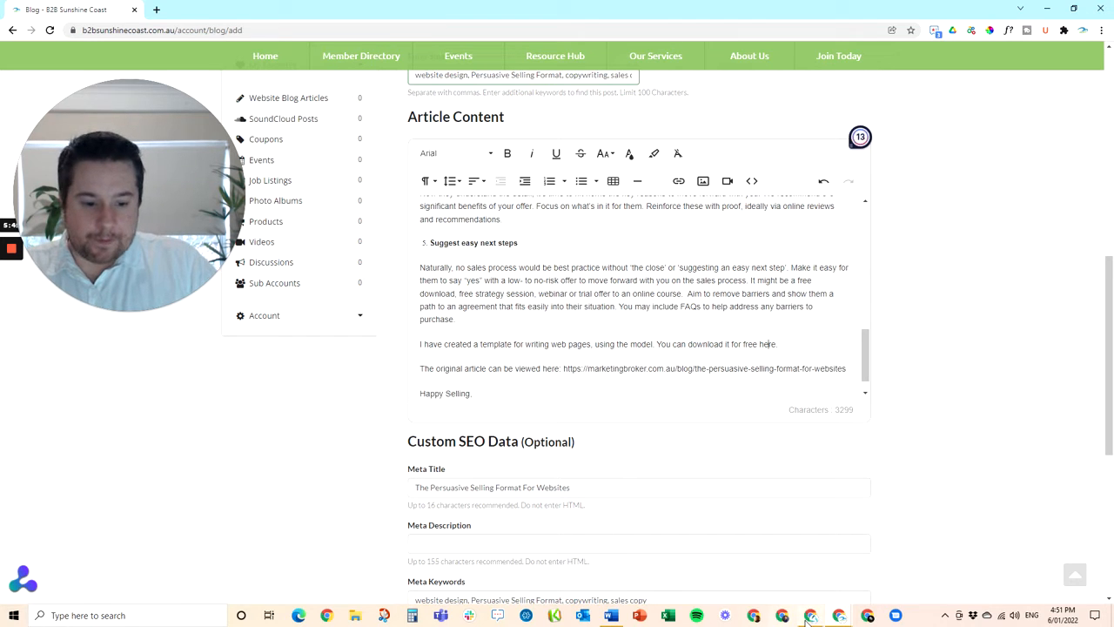
Copy the address of the template download link "here" from the original article and return to the blog article form.
mouse_move(876, 600)
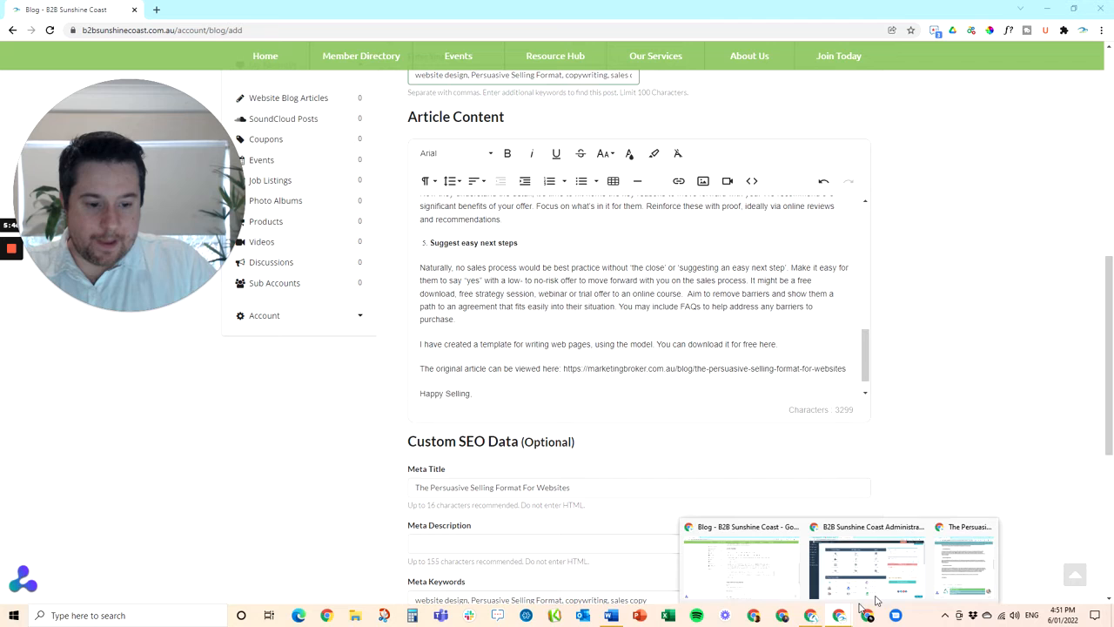
click(957, 568)
right_click(952, 362)
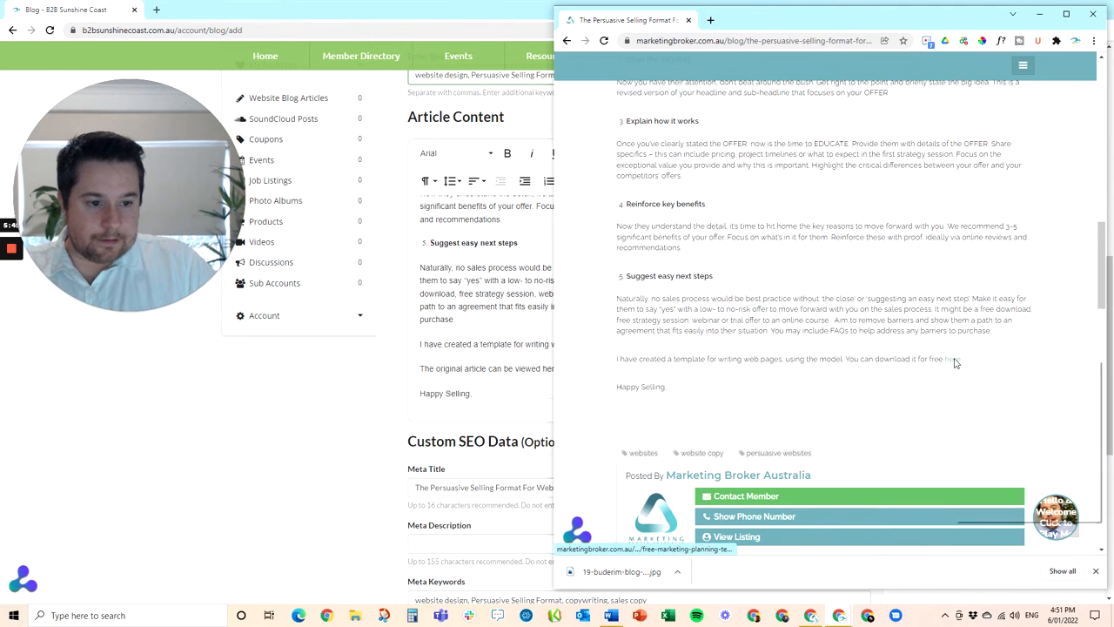
click(993, 444)
click(512, 306)
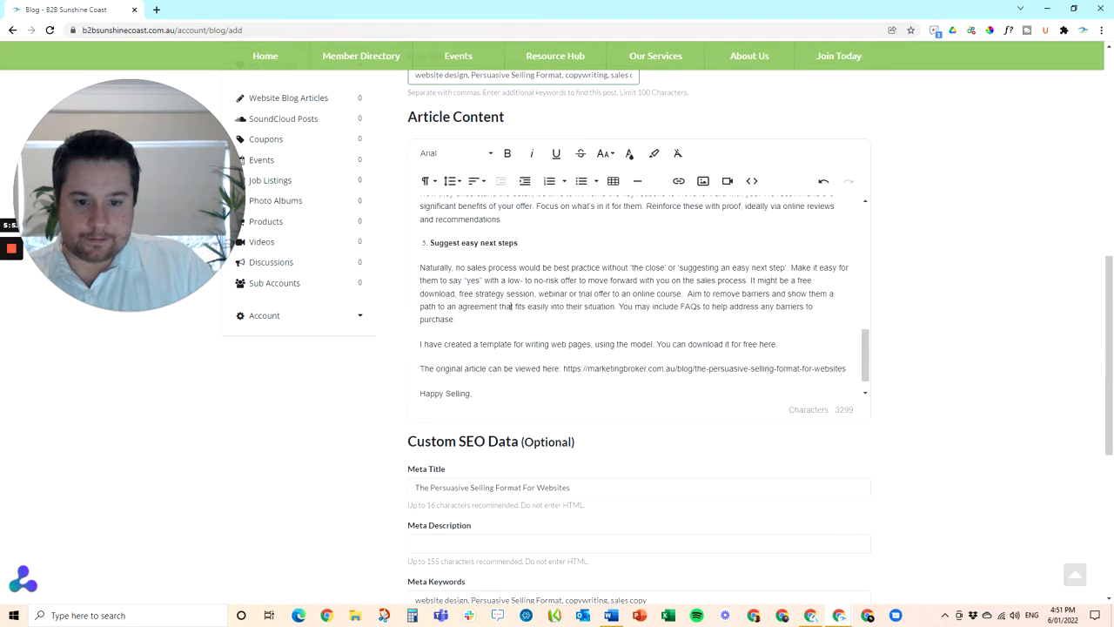
Link the word "here" in the template sentence to the copied marketing planning templates address, set to open in a new tab.
drag(777, 344, 758, 343)
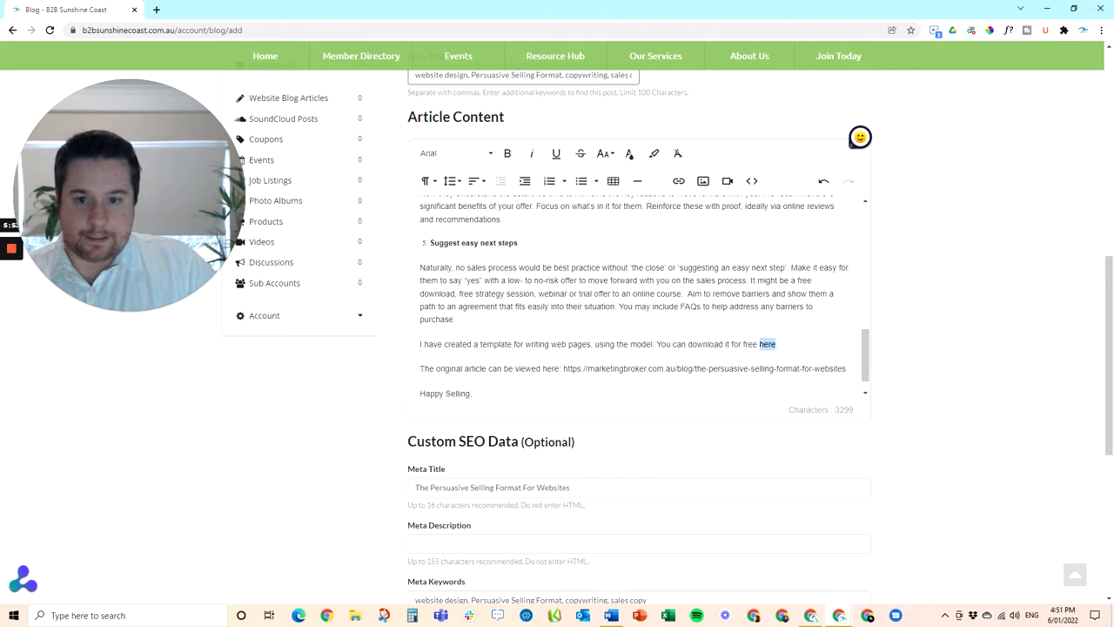
click(678, 181)
key(ctrl+v)
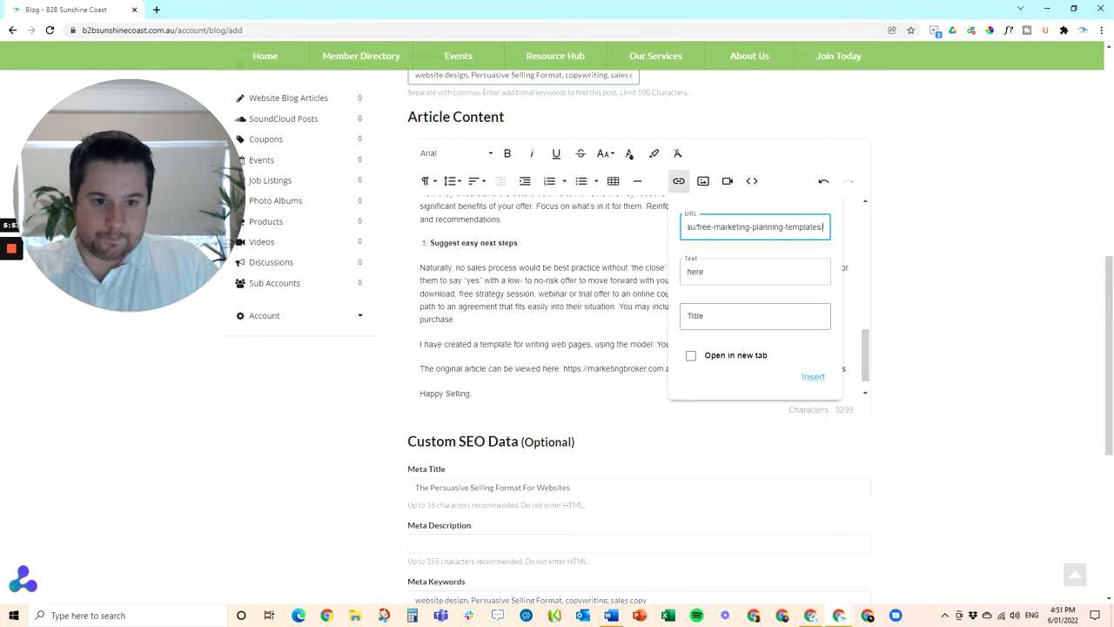
click(691, 356)
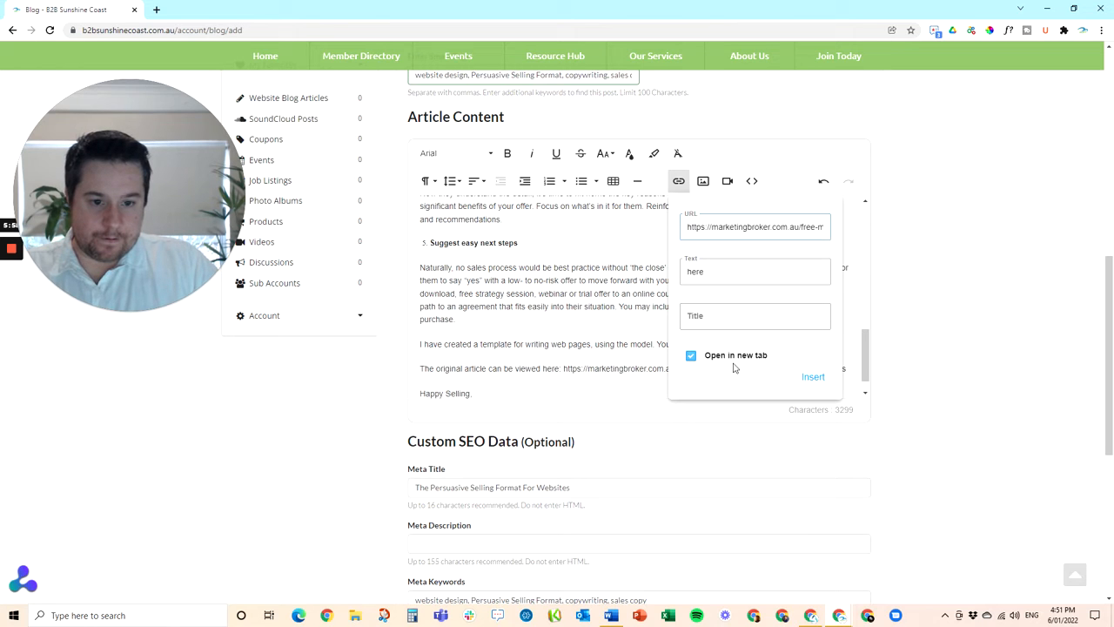
click(813, 378)
click(662, 306)
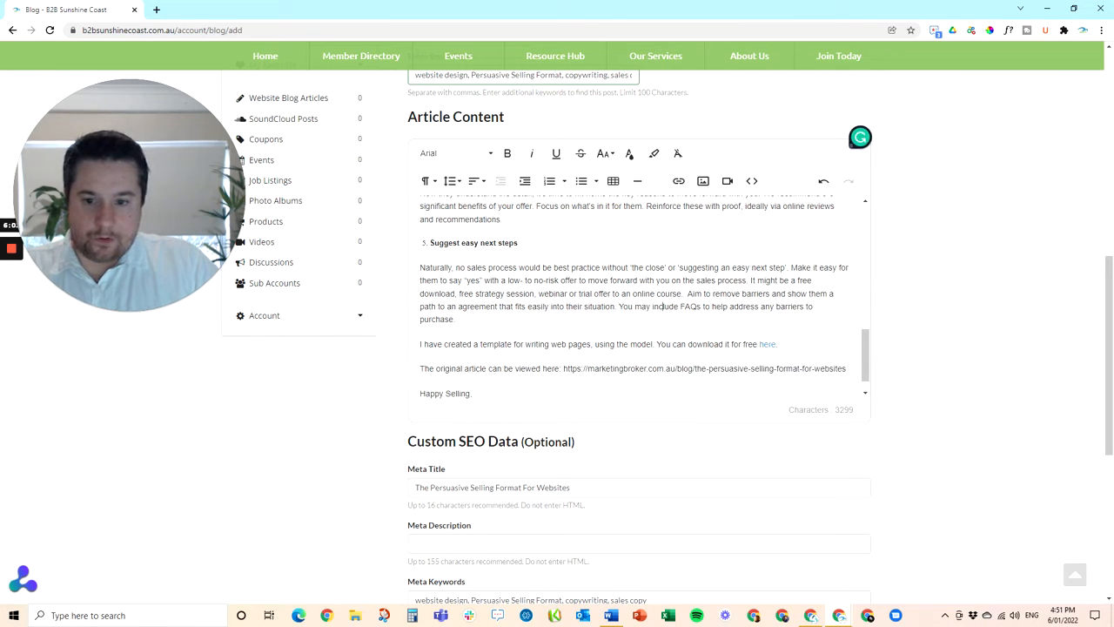
Make the sentence "I have created a template for writing web pages, using the model. You can download it for free here." bold.
drag(419, 344, 757, 344)
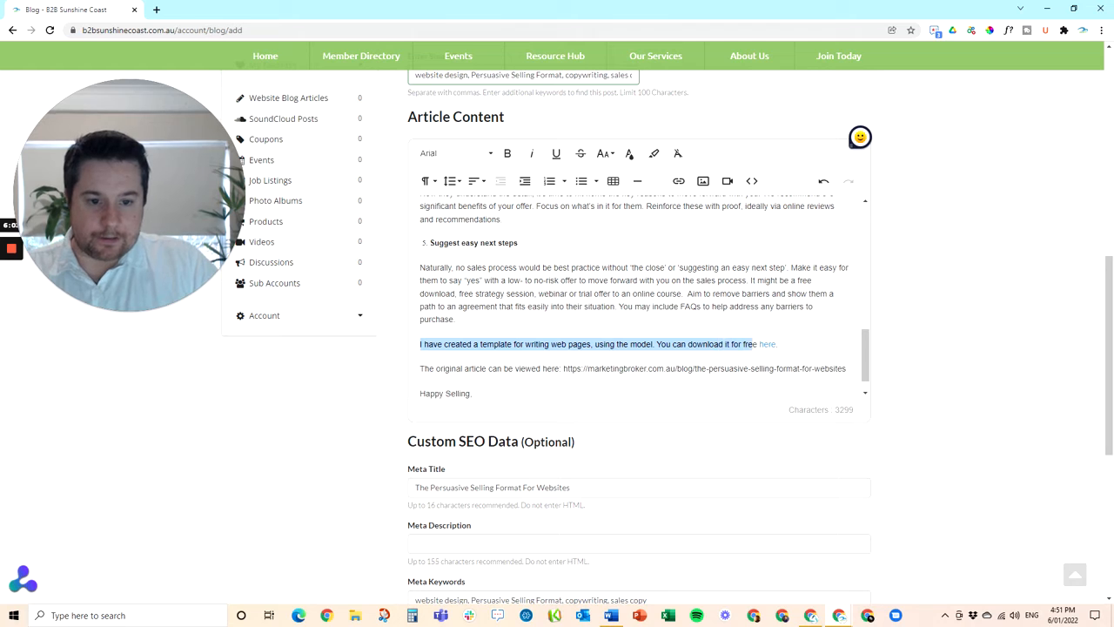
click(659, 344)
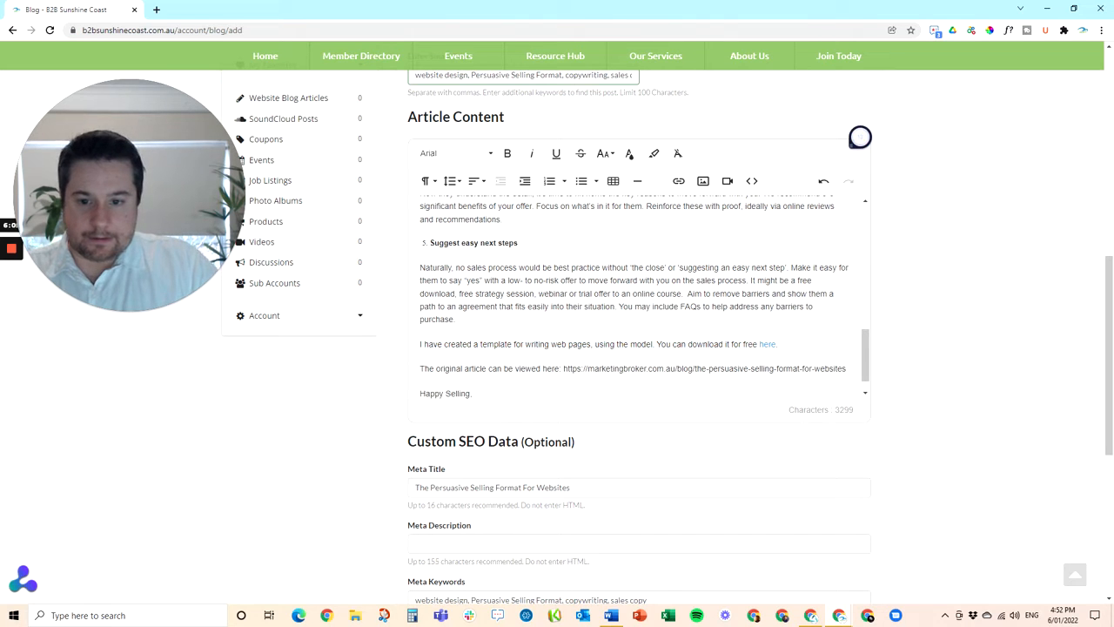
drag(405, 344, 777, 344)
key(ctrl+b)
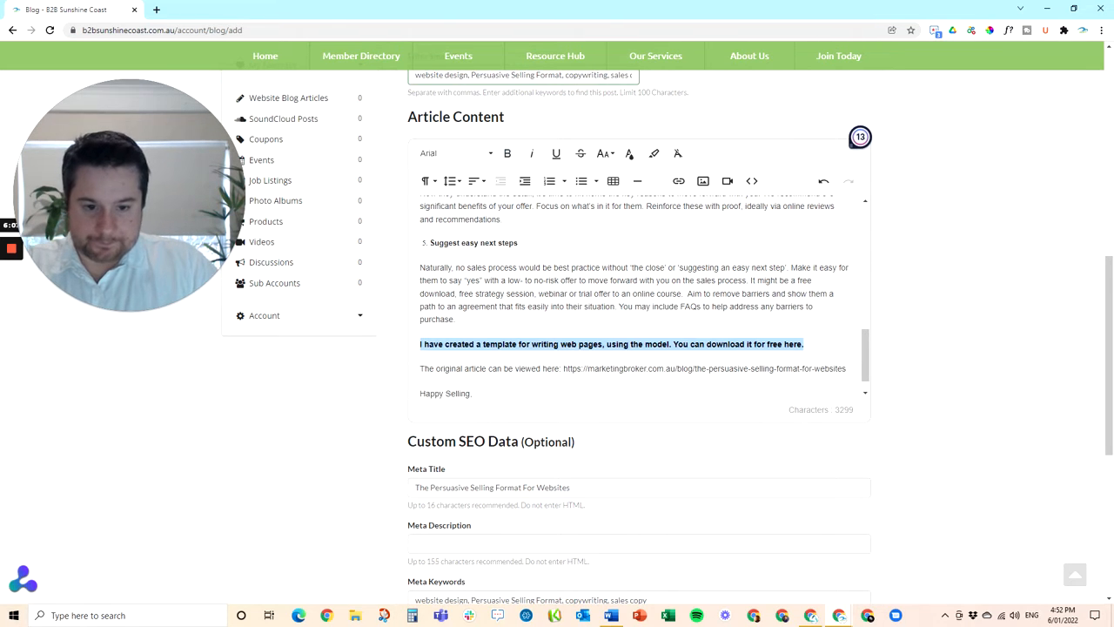
click(803, 343)
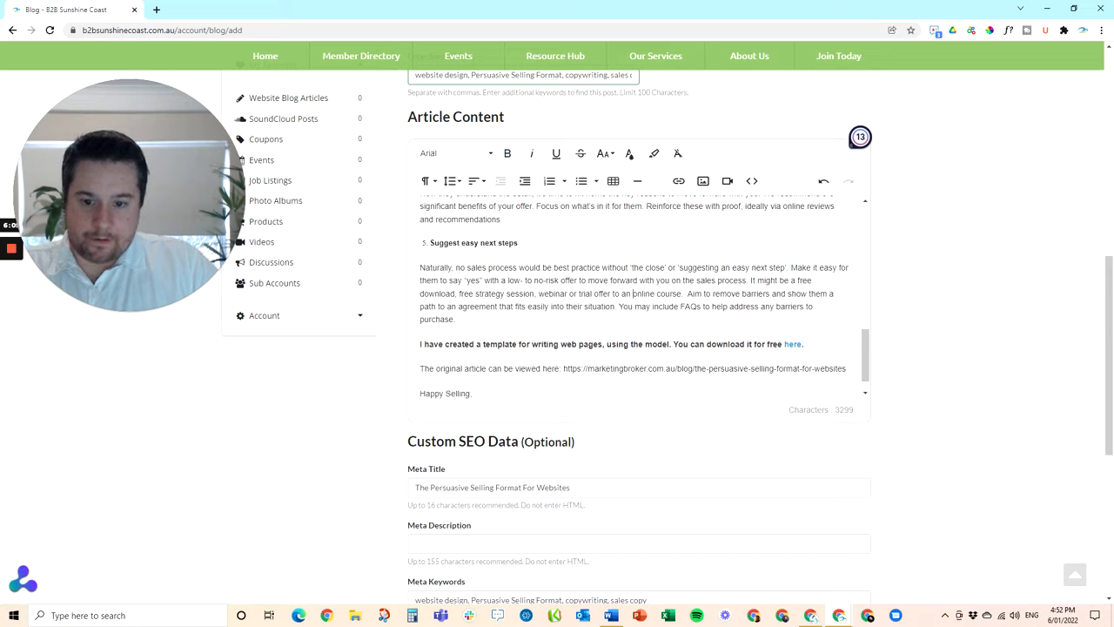
Fill the meta description with the opening paragraph's sentence from "Whether you are writing a new sales funnel" to "it helps to have a structure.".
scroll(640, 296, down, 1)
scroll(639, 296, up, 15)
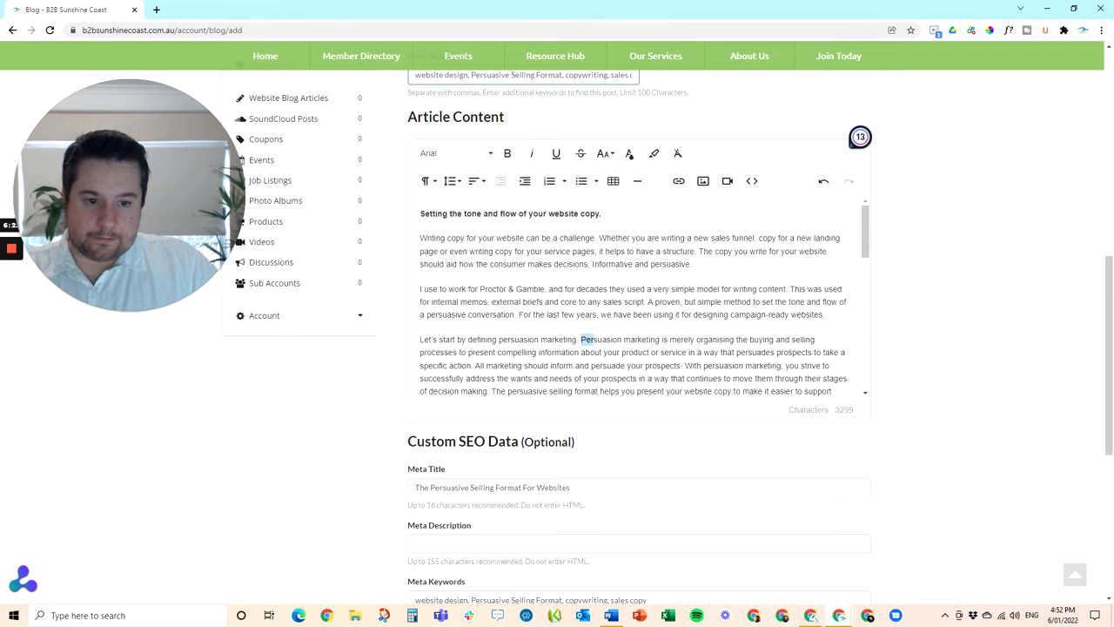
scroll(564, 307, down, 1)
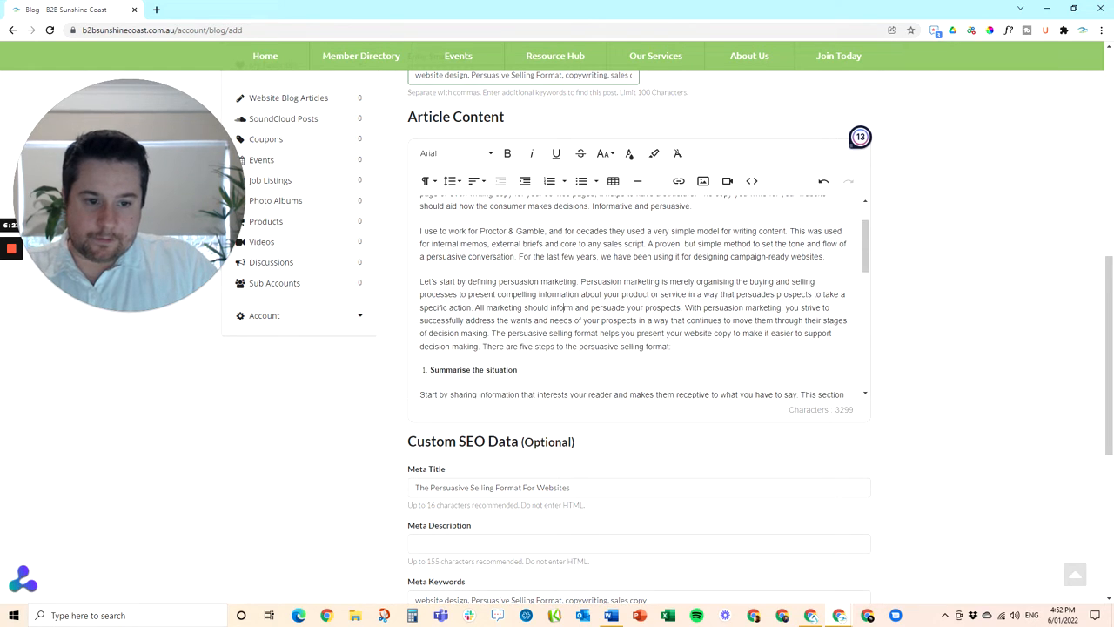
scroll(634, 297, up, 1)
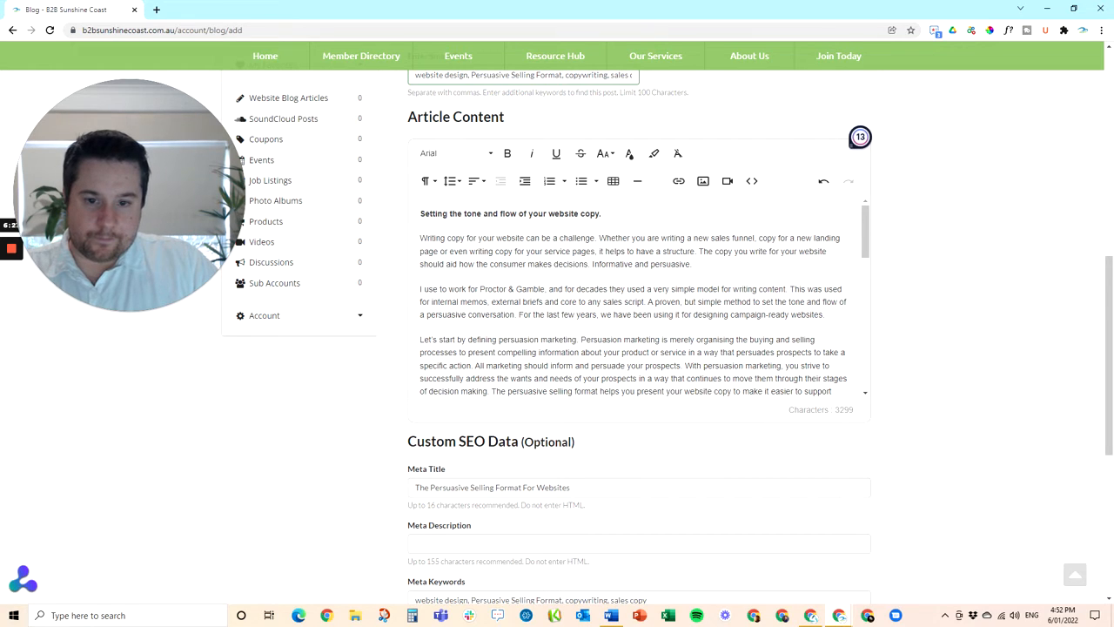
drag(599, 238, 697, 251)
key(ctrl+c)
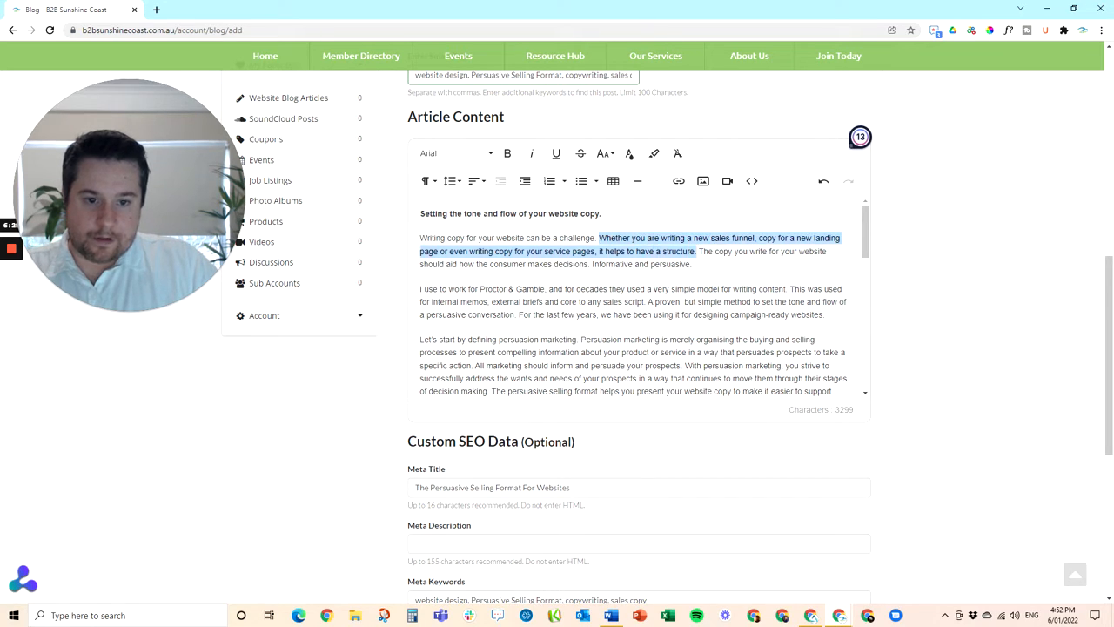
scroll(697, 252, down, 10)
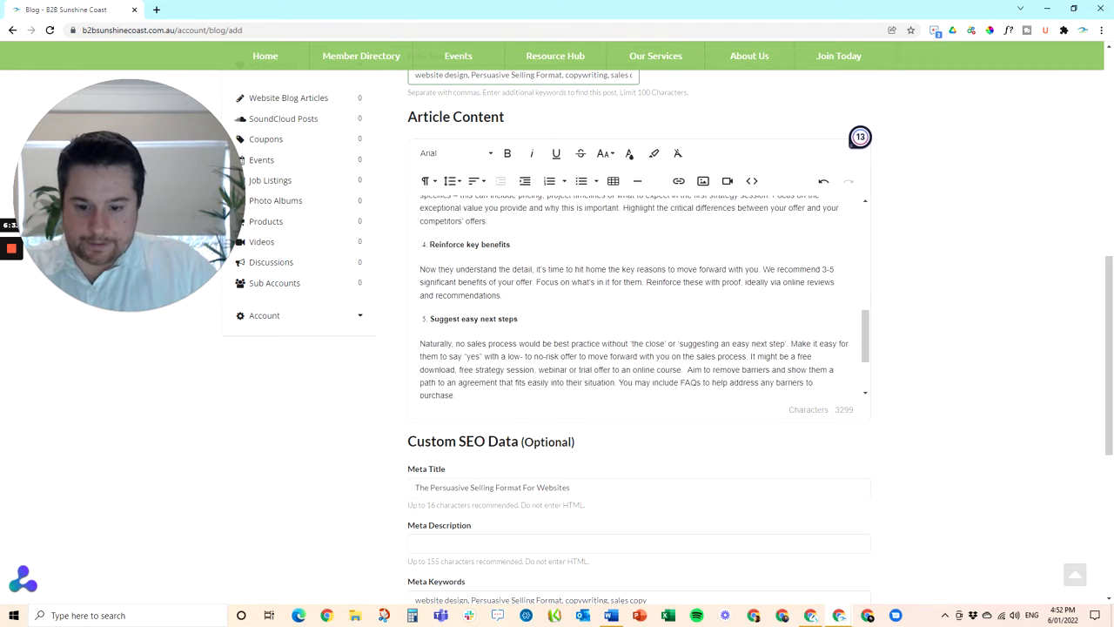
click(488, 543)
key(ctrl+v)
scroll(623, 440, down, 2)
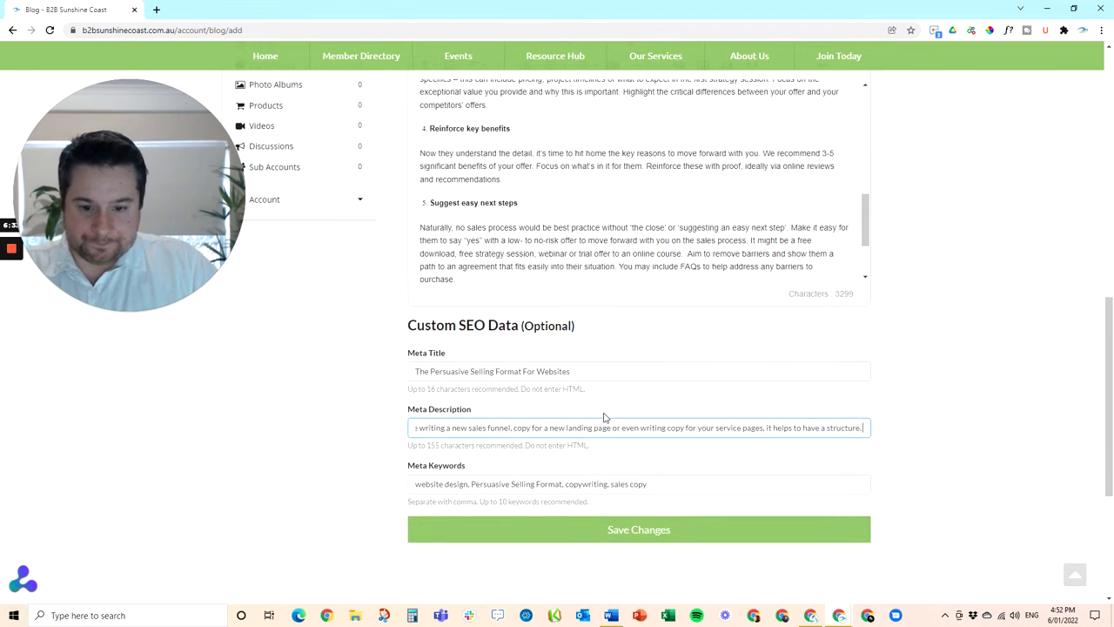
Review the article's details, content and SEO data, and save the blog article.
scroll(604, 418, up, 4)
scroll(644, 414, down, 3)
scroll(644, 413, up, 10)
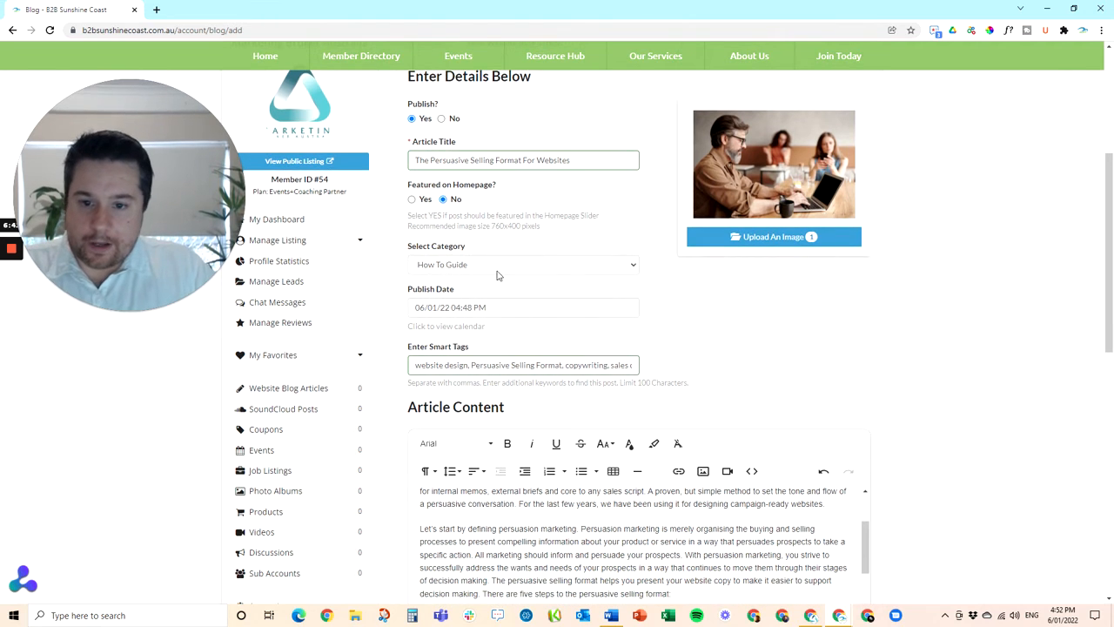
scroll(453, 280, down, 2)
scroll(469, 278, down, 1)
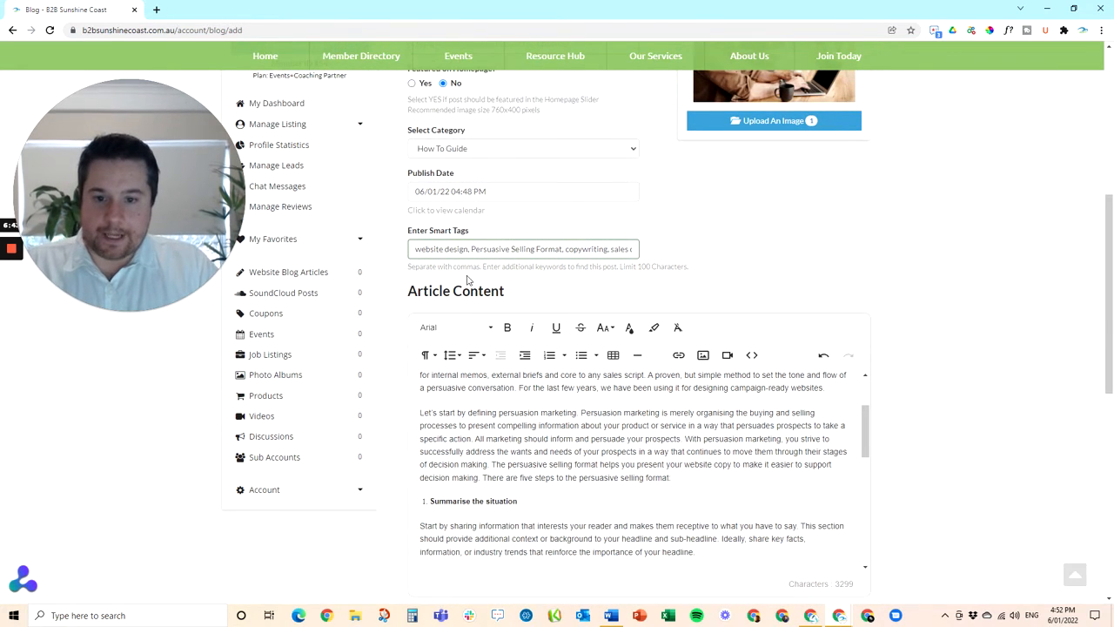
scroll(540, 350, down, 2)
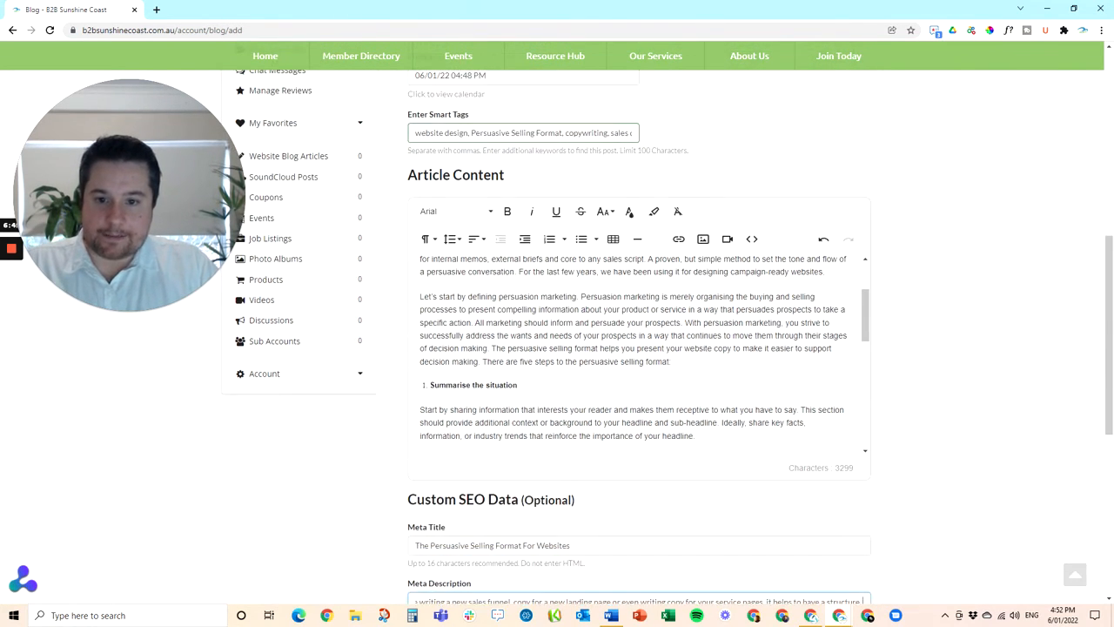
scroll(640, 348, down, 5)
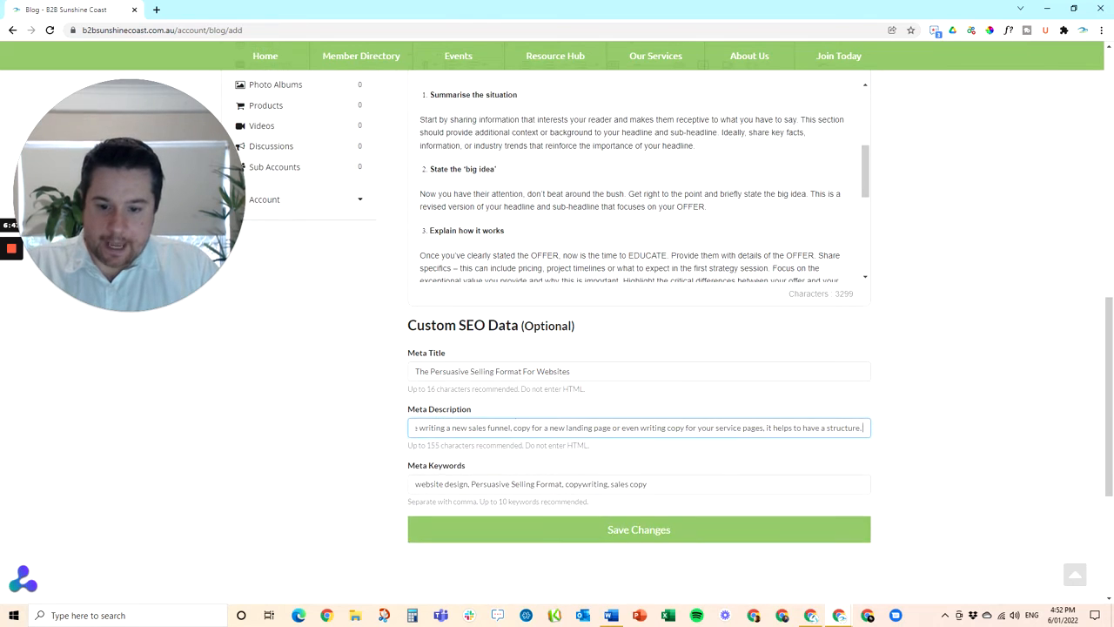
click(627, 537)
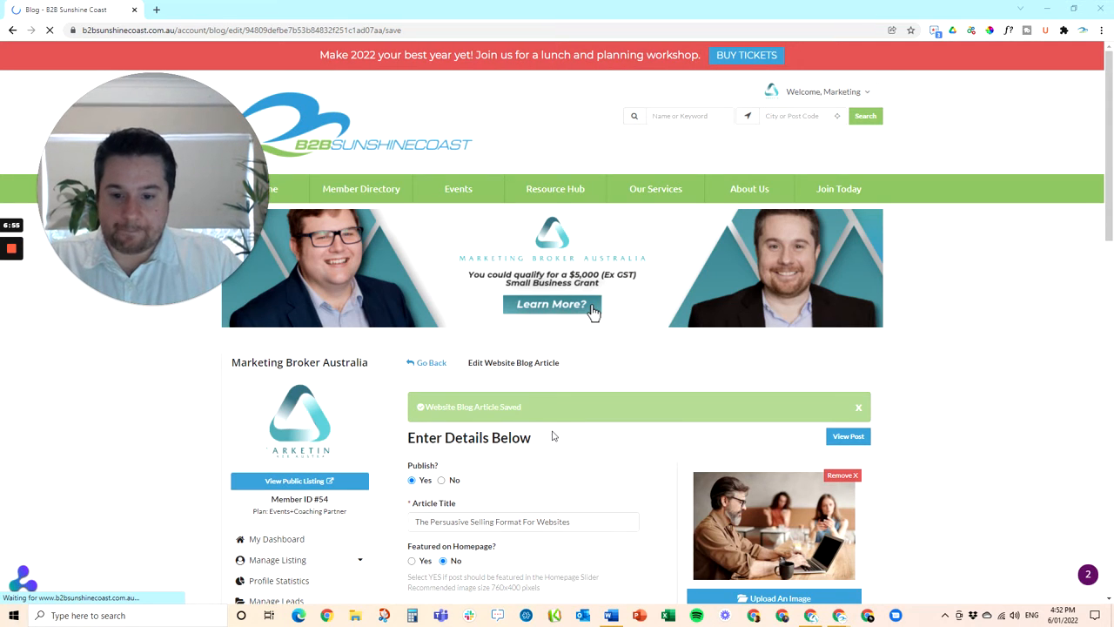
Go back to the list of website blog articles to view the saved article's entry.
scroll(683, 394, down, 1)
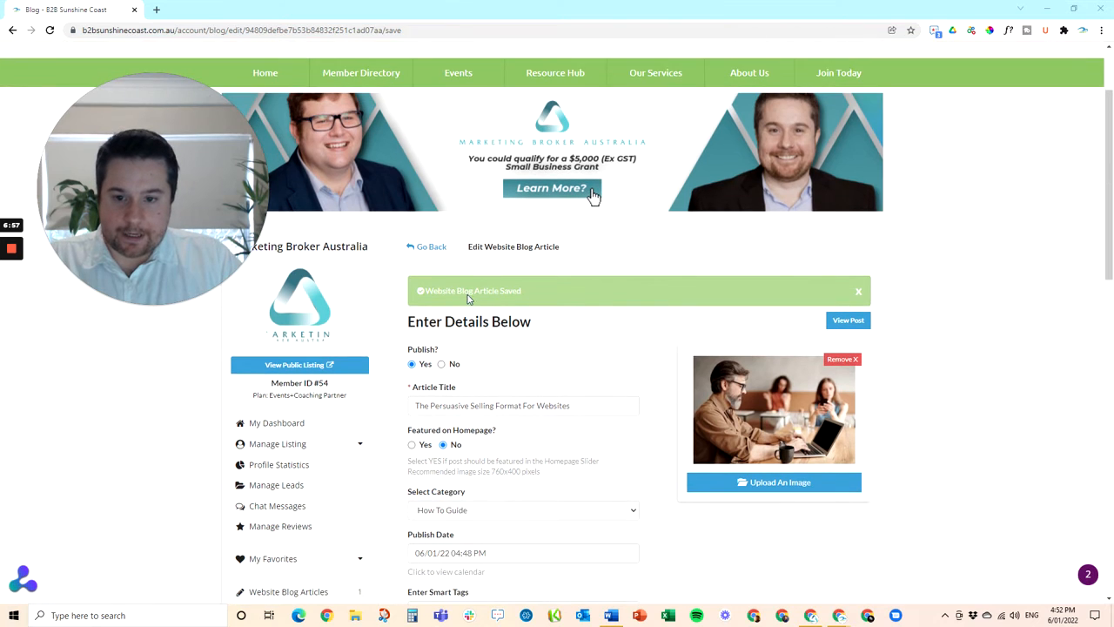
click(425, 247)
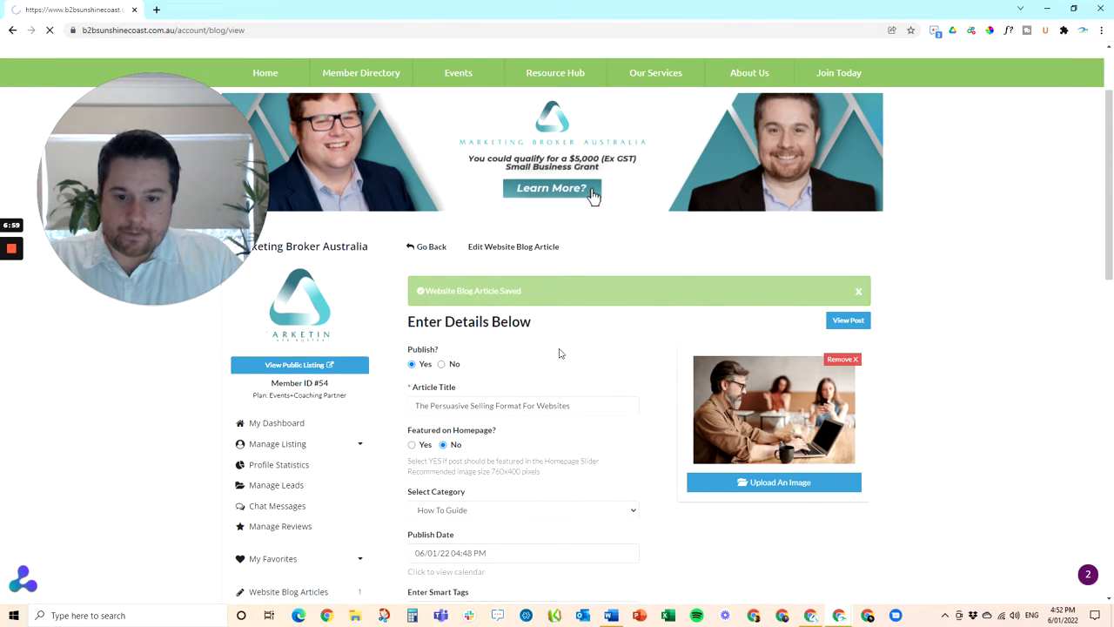
scroll(610, 418, down, 1)
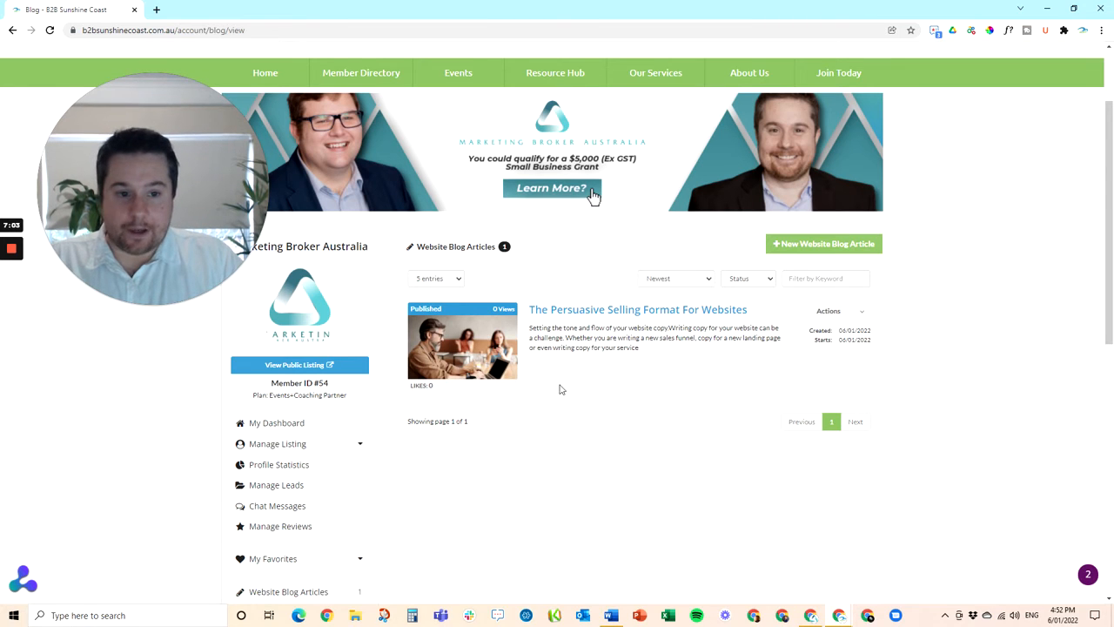
Open a blank new blog article form, look over its fields, and return to the website blog articles list.
click(810, 248)
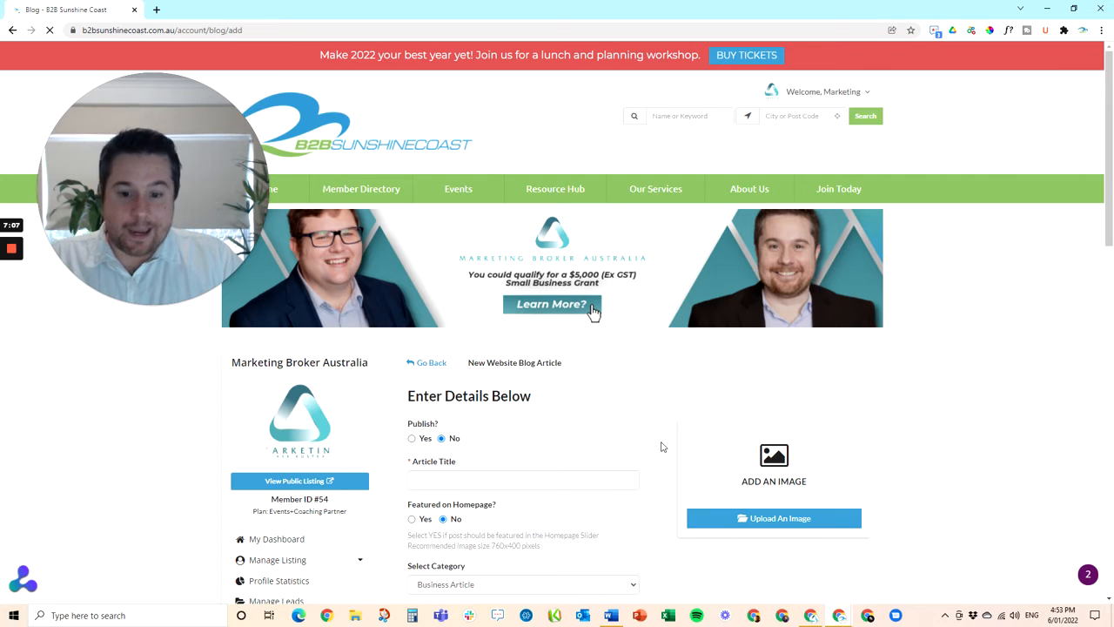
scroll(659, 447, down, 1)
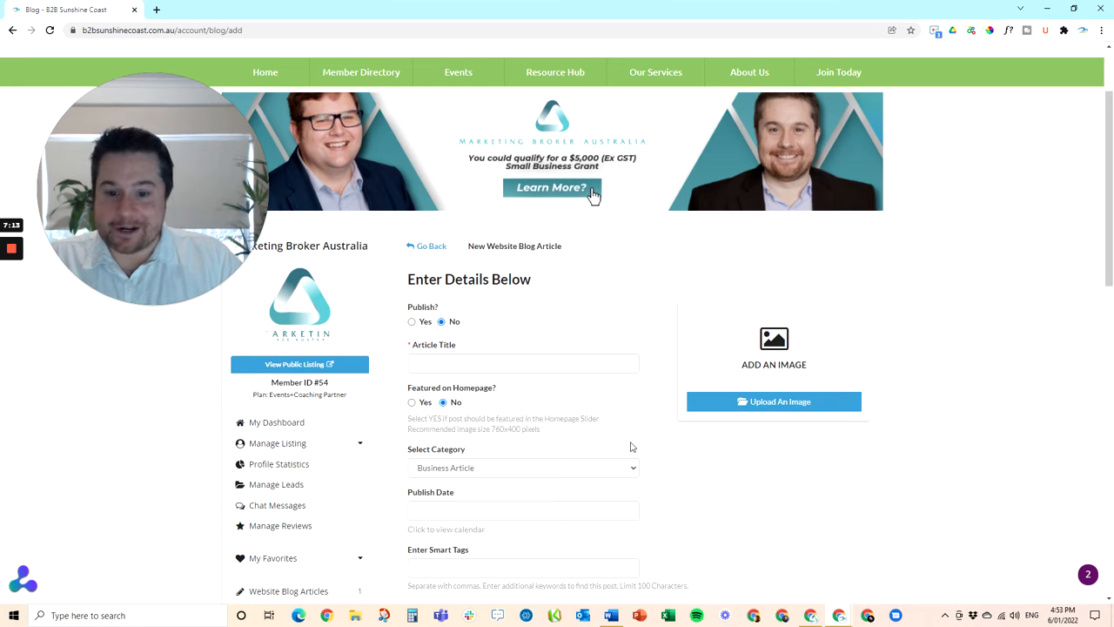
click(427, 249)
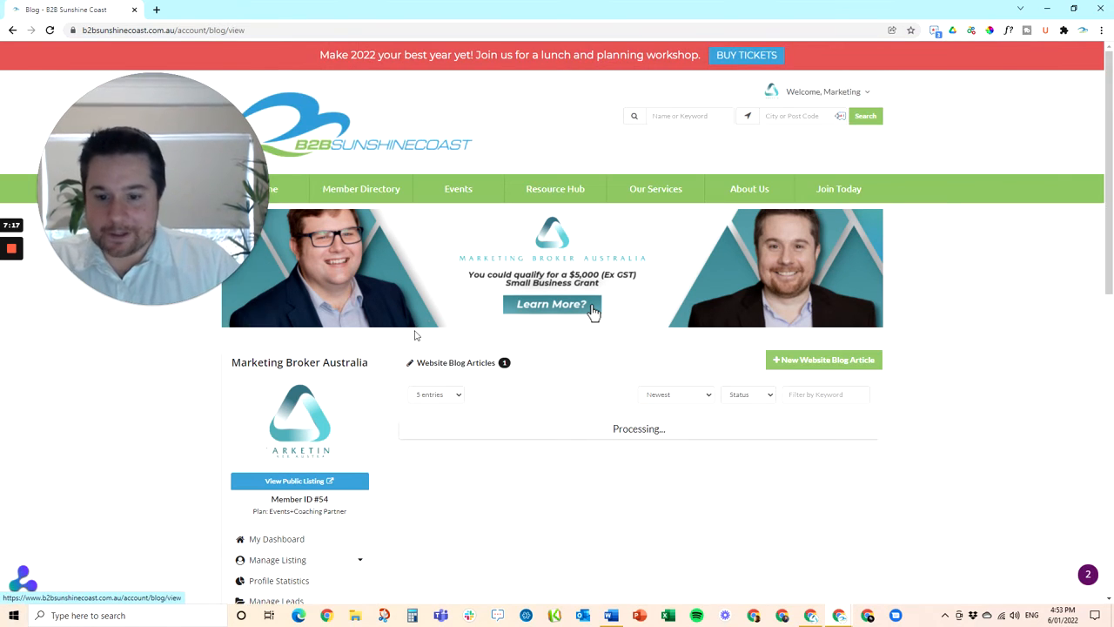
scroll(454, 366, down, 3)
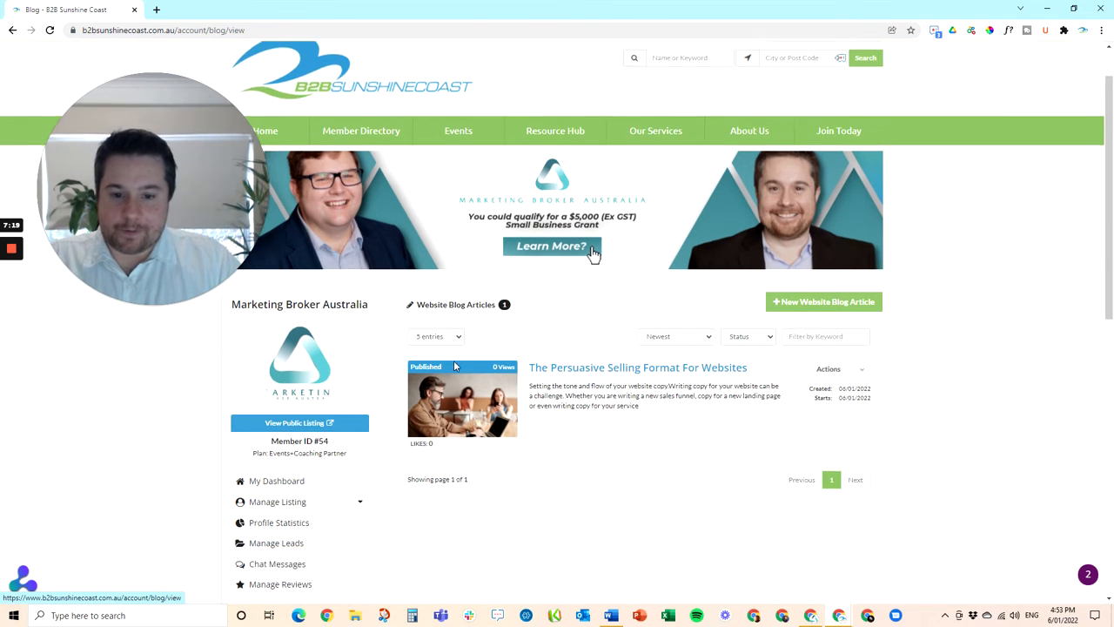
scroll(345, 433, up, 1)
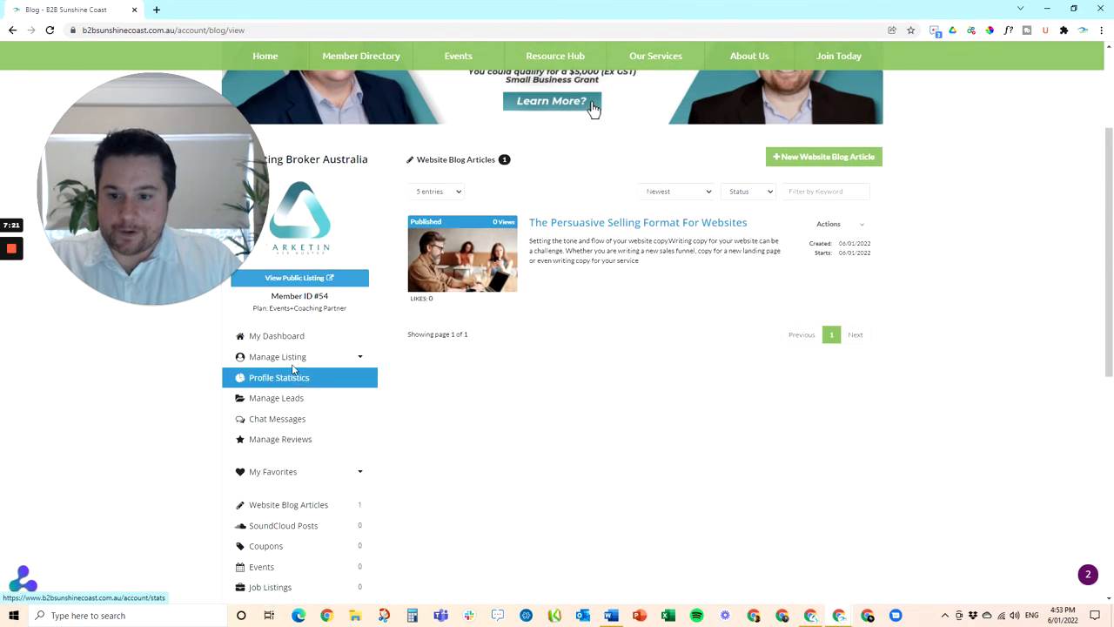
Open a new event form from the member dashboard and view the available options for repeating the event.
click(282, 341)
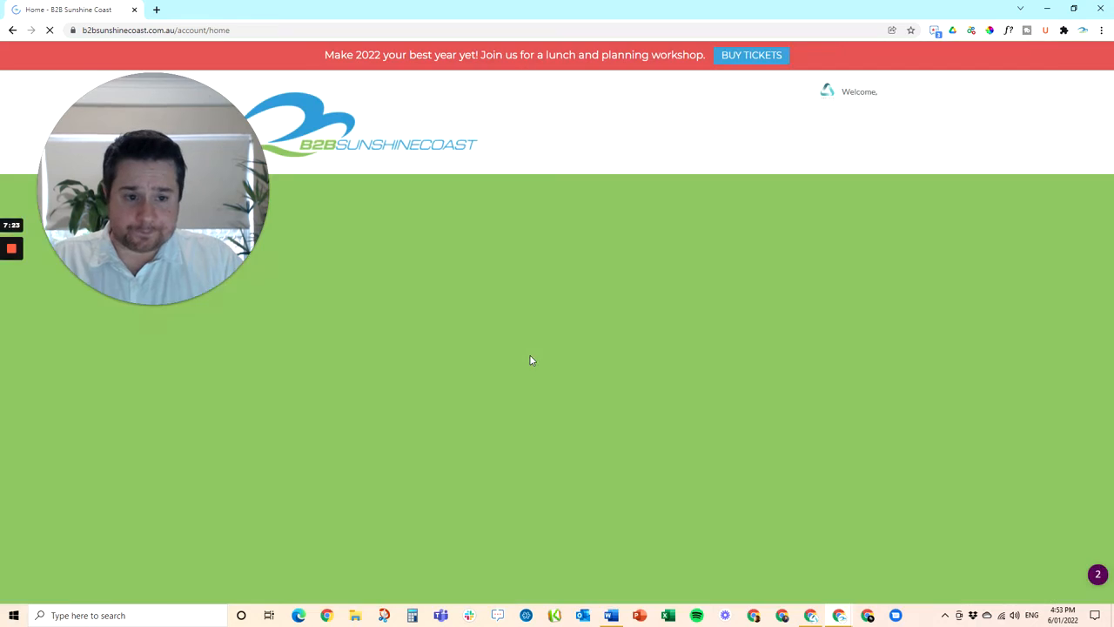
scroll(467, 378, down, 1)
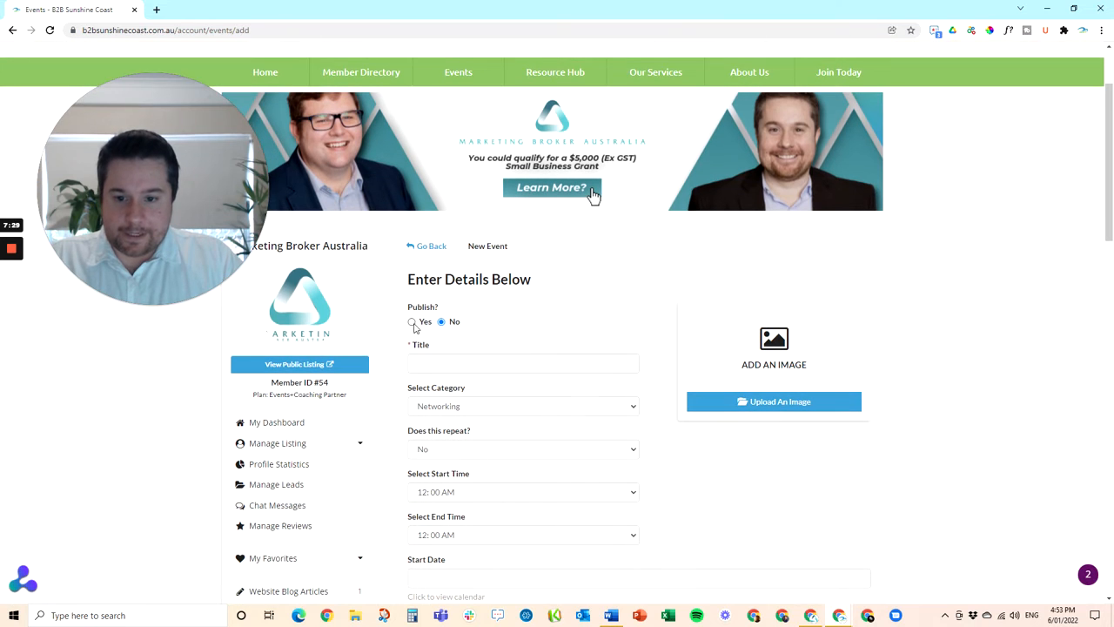
scroll(487, 311, down, 1)
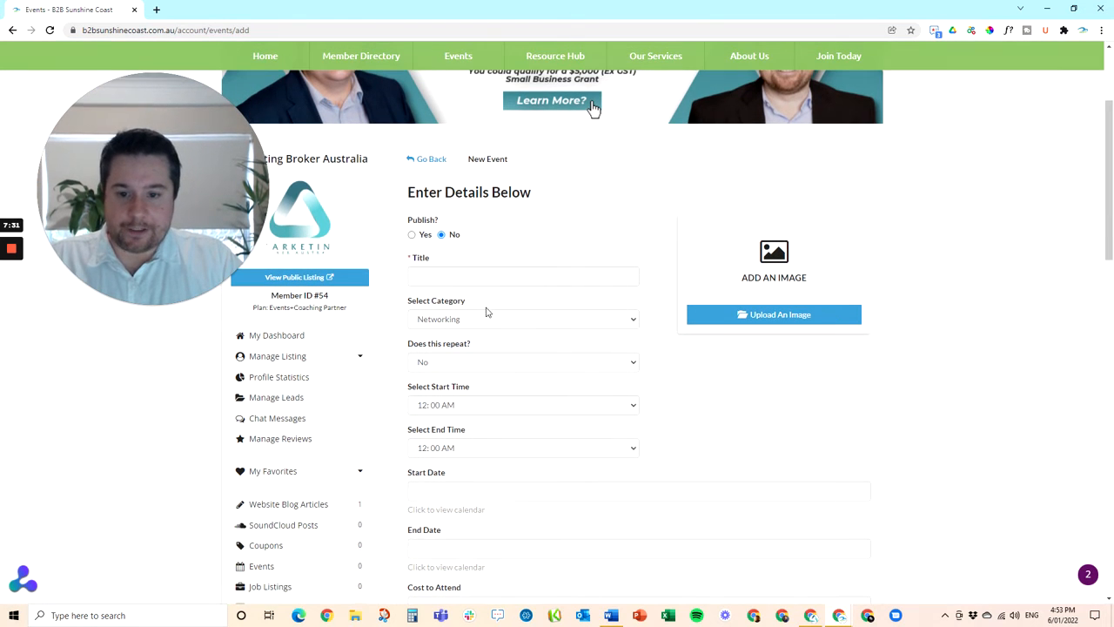
scroll(521, 380, down, 1)
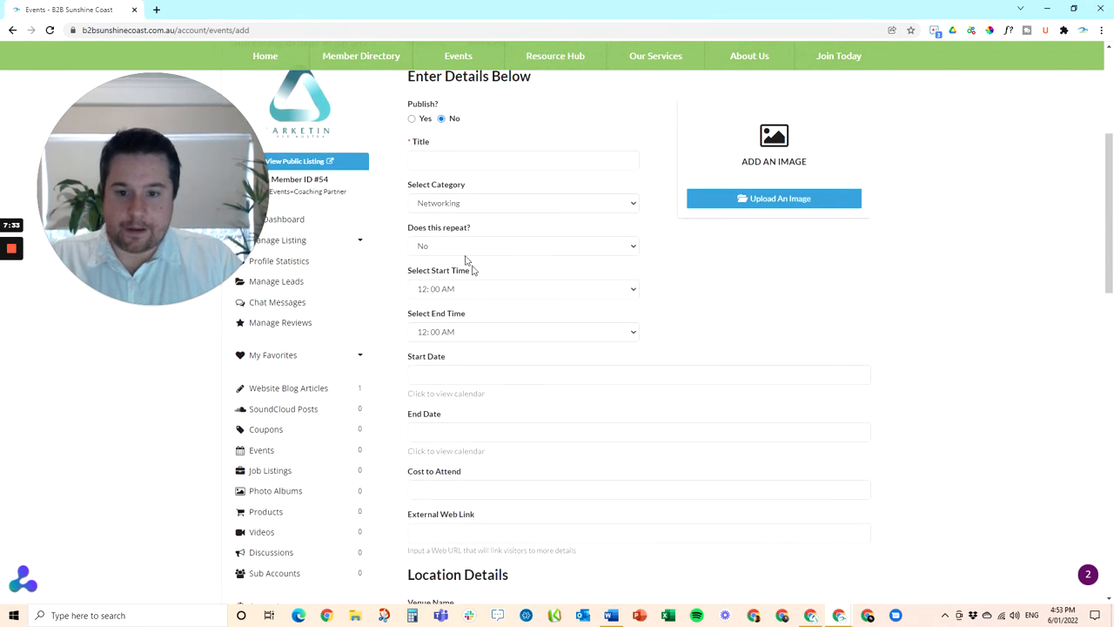
click(456, 247)
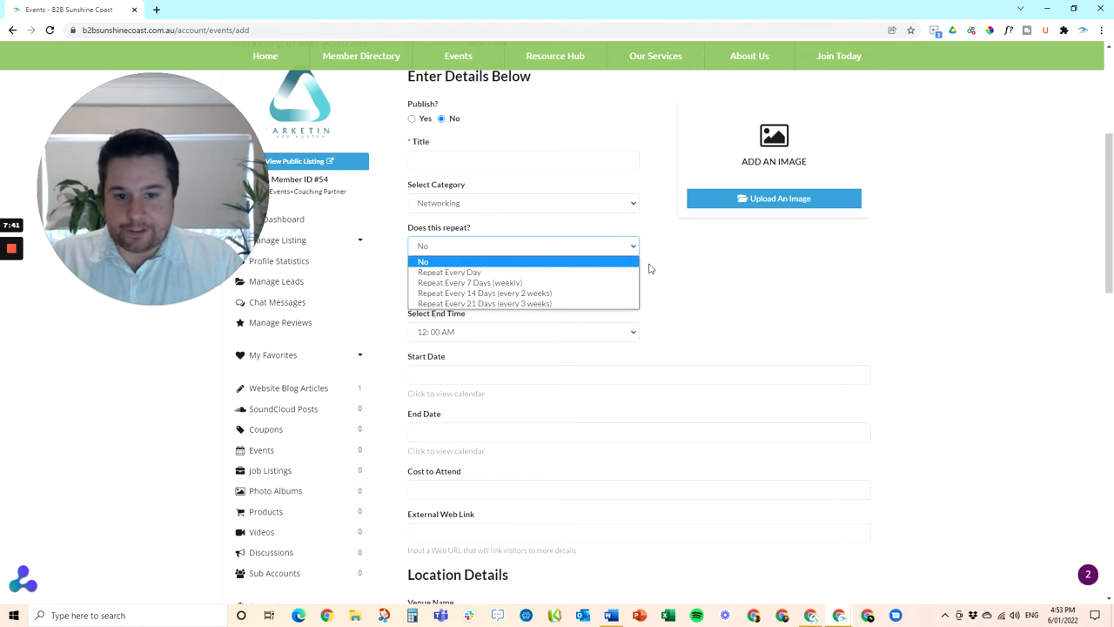
key(Tab)
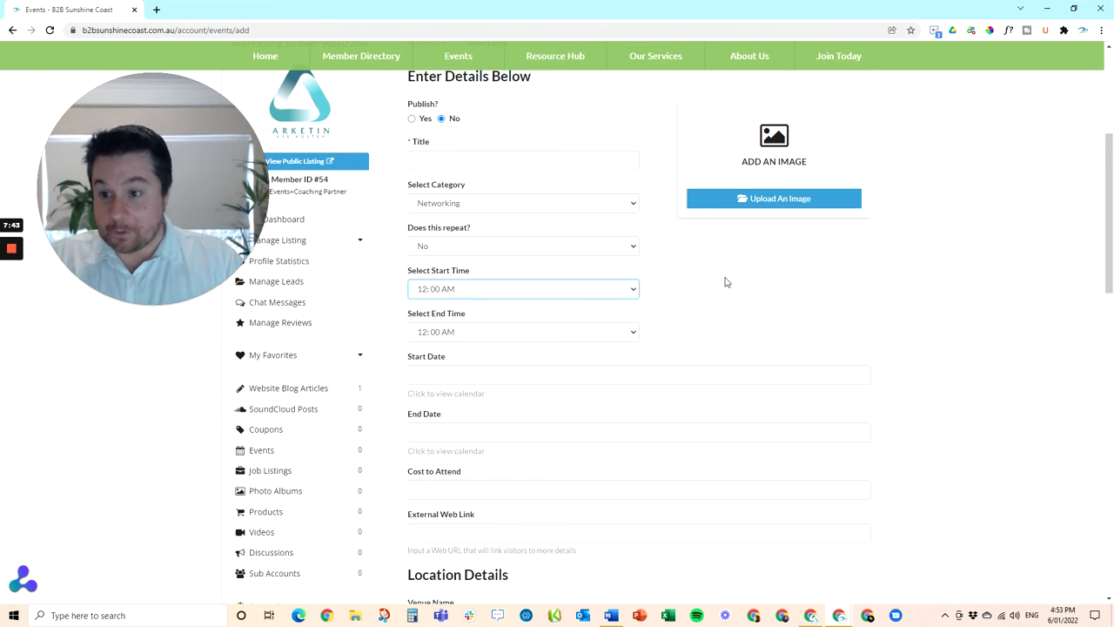
Examine the event form's date, cost, web link, location and description fields, and go back to the events list.
scroll(501, 335, down, 4)
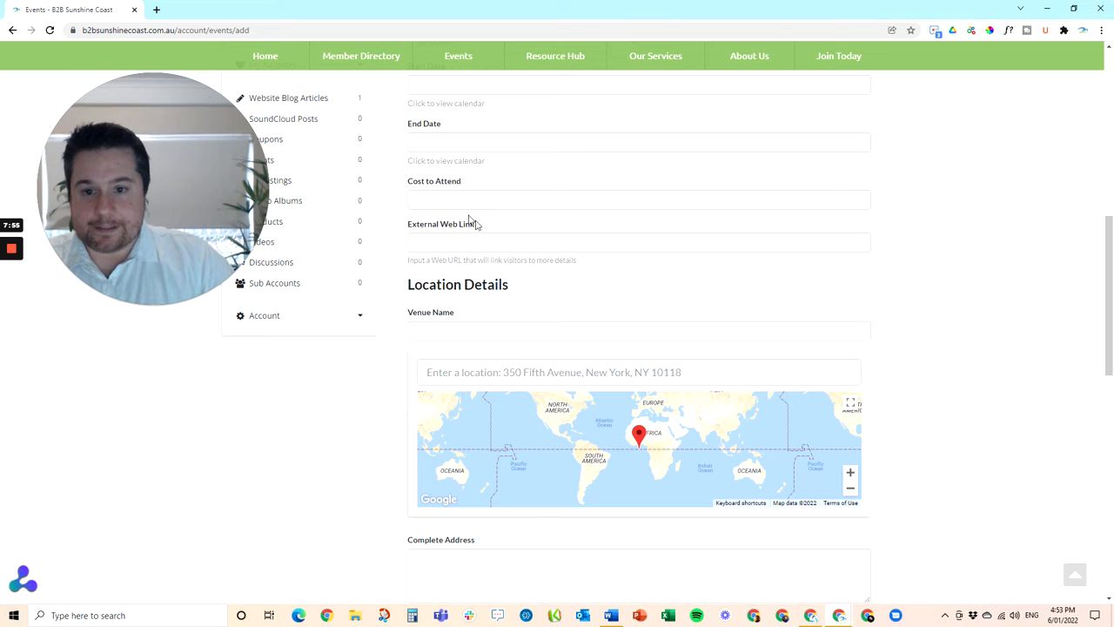
scroll(648, 335, down, 2)
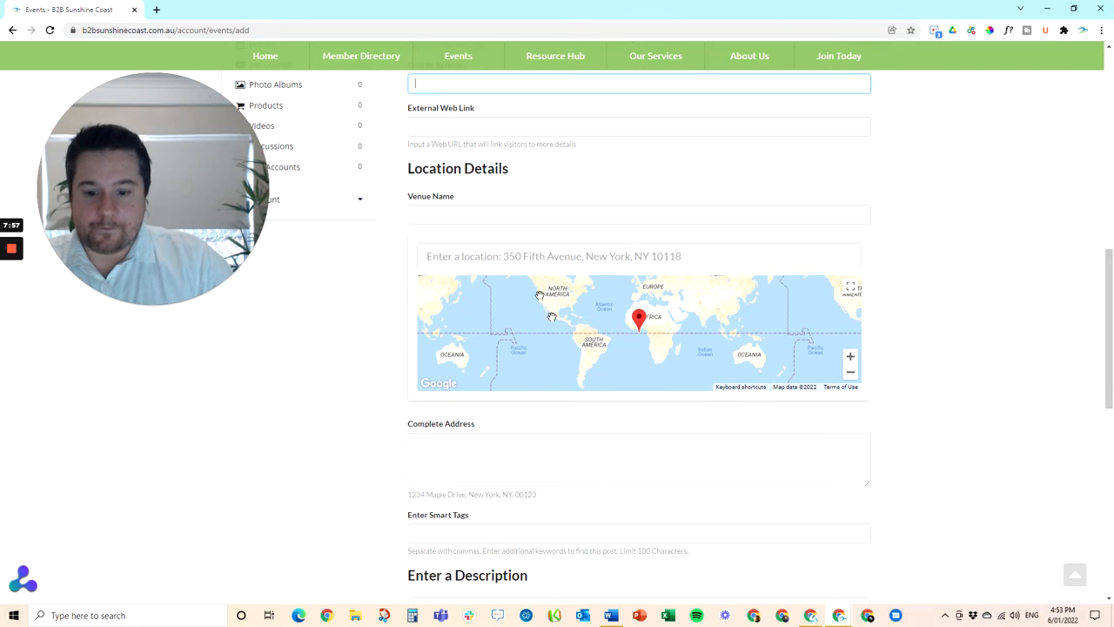
scroll(552, 316, down, 4)
scroll(658, 520, up, 10)
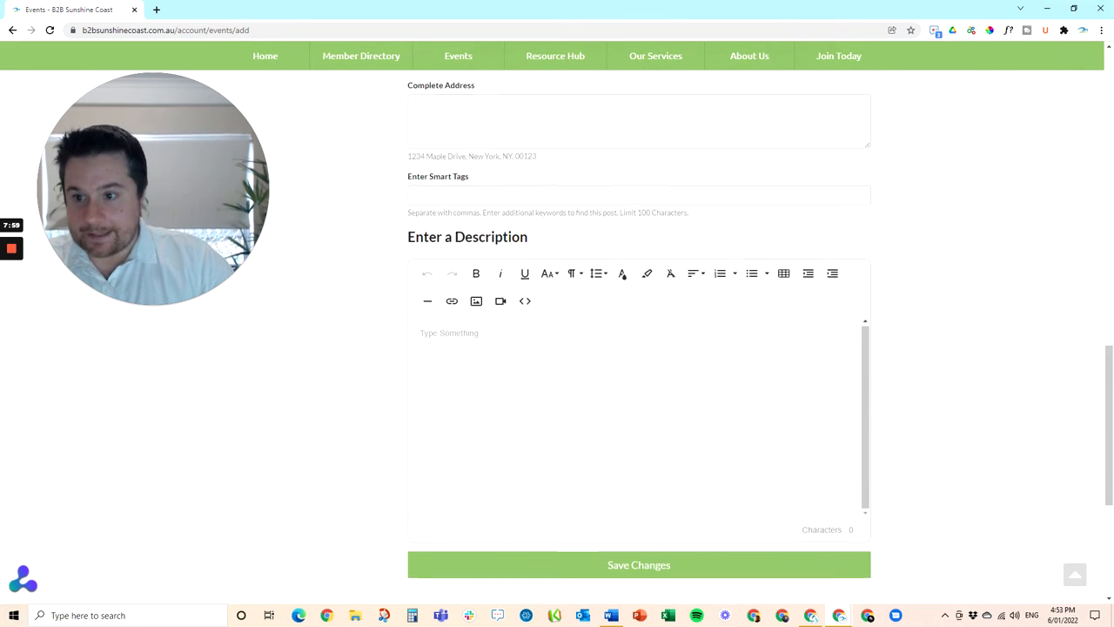
click(435, 244)
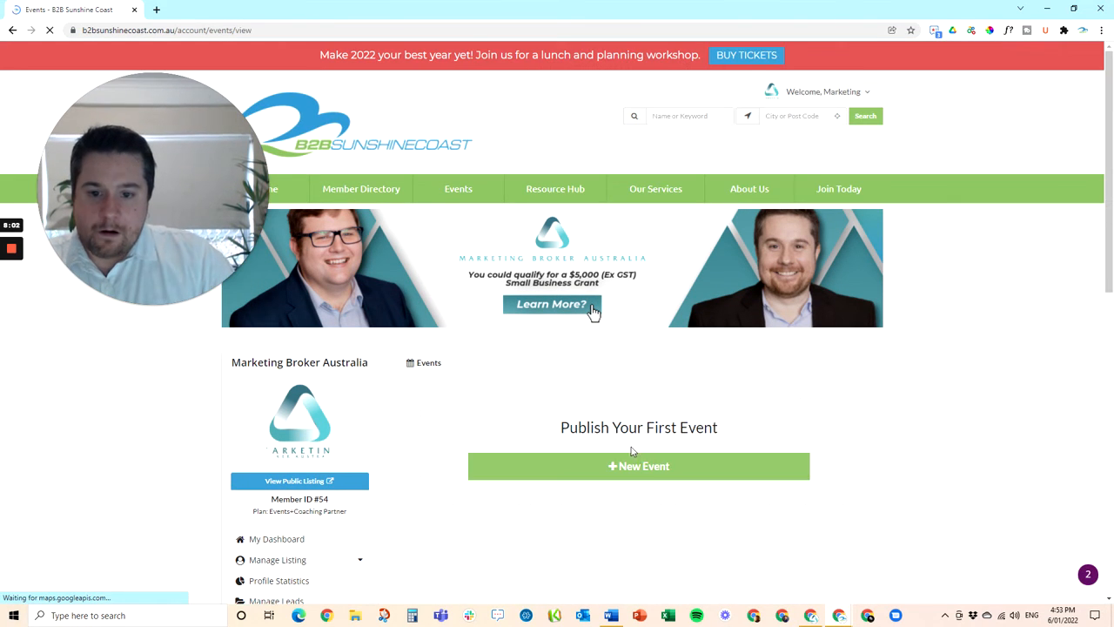
Return to the member dashboard and open the form for publishing a new video.
scroll(452, 413, down, 2)
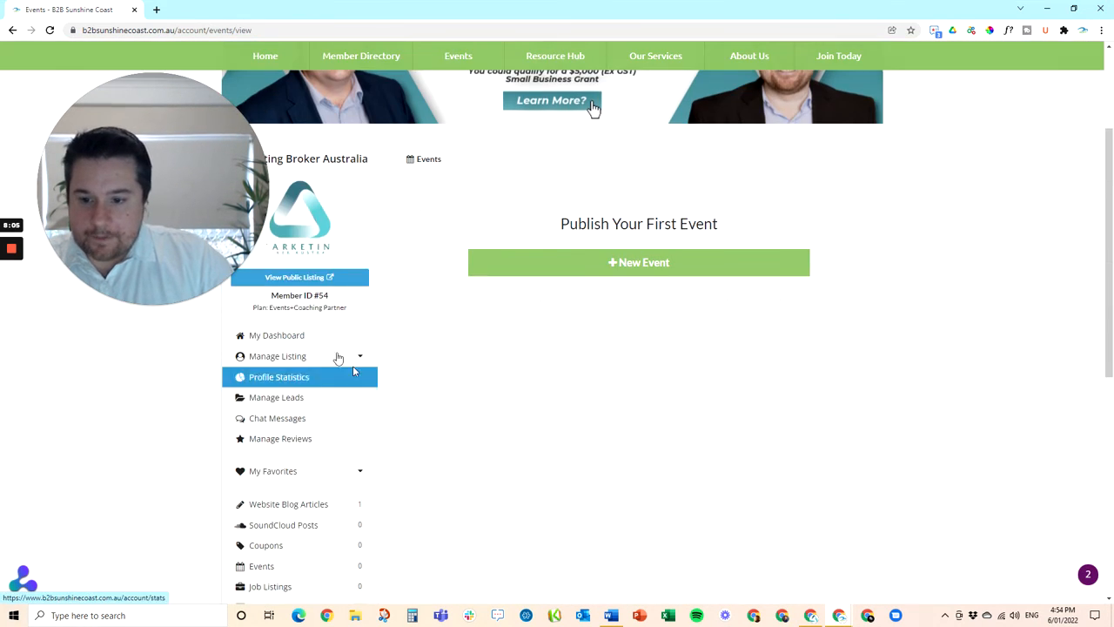
click(281, 340)
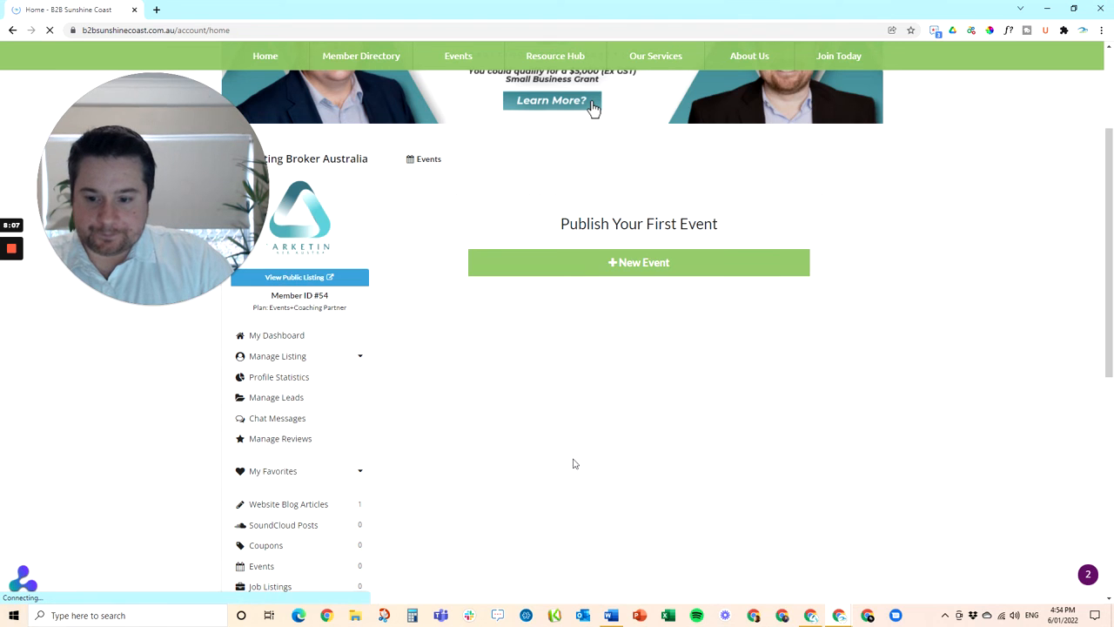
scroll(571, 460, down, 2)
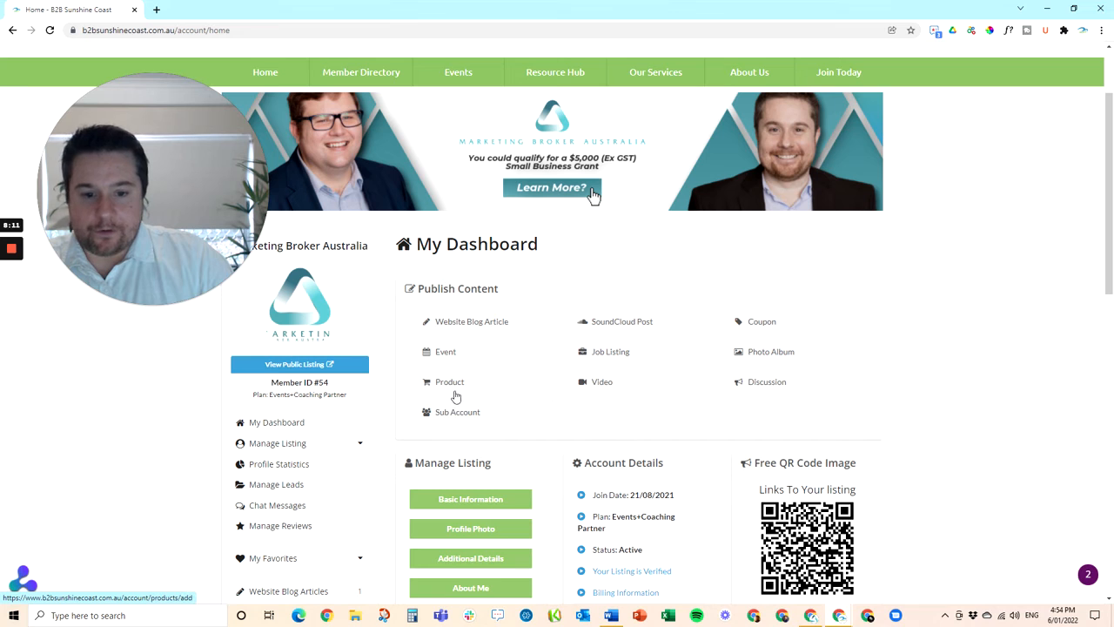
click(609, 382)
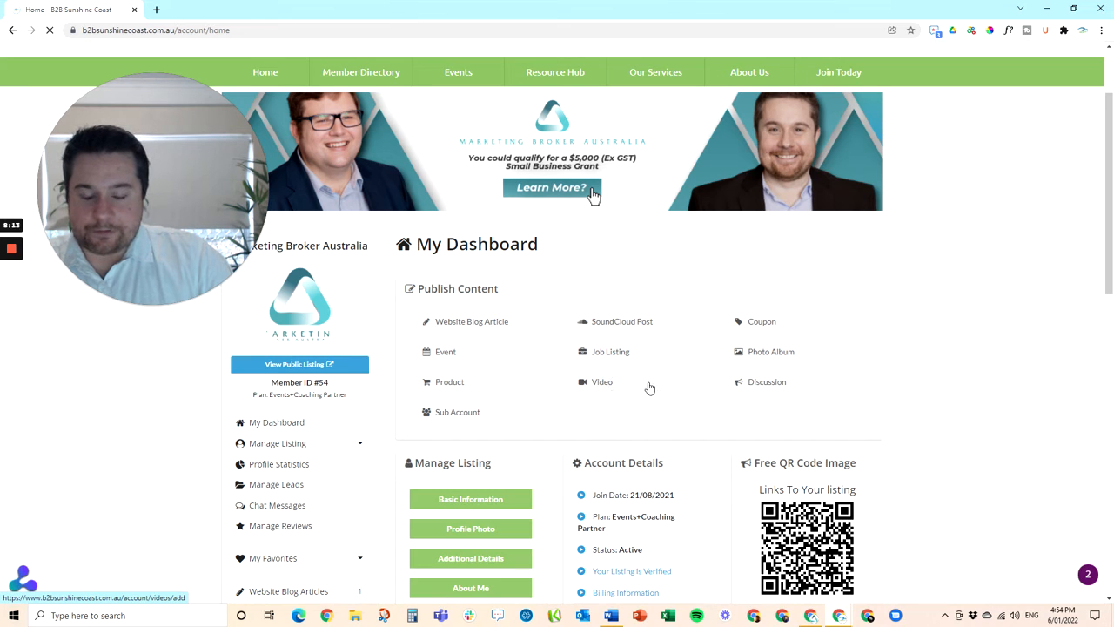
scroll(622, 443, down, 5)
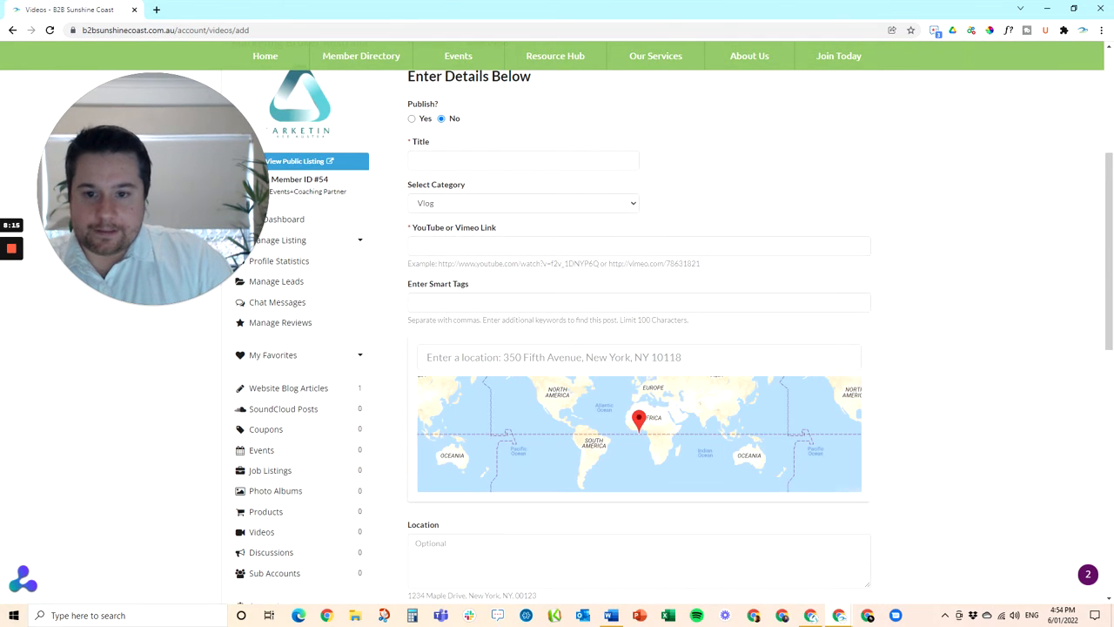
Set the new video's category to Case Study and select the YouTube or Vimeo link field for entry.
click(477, 204)
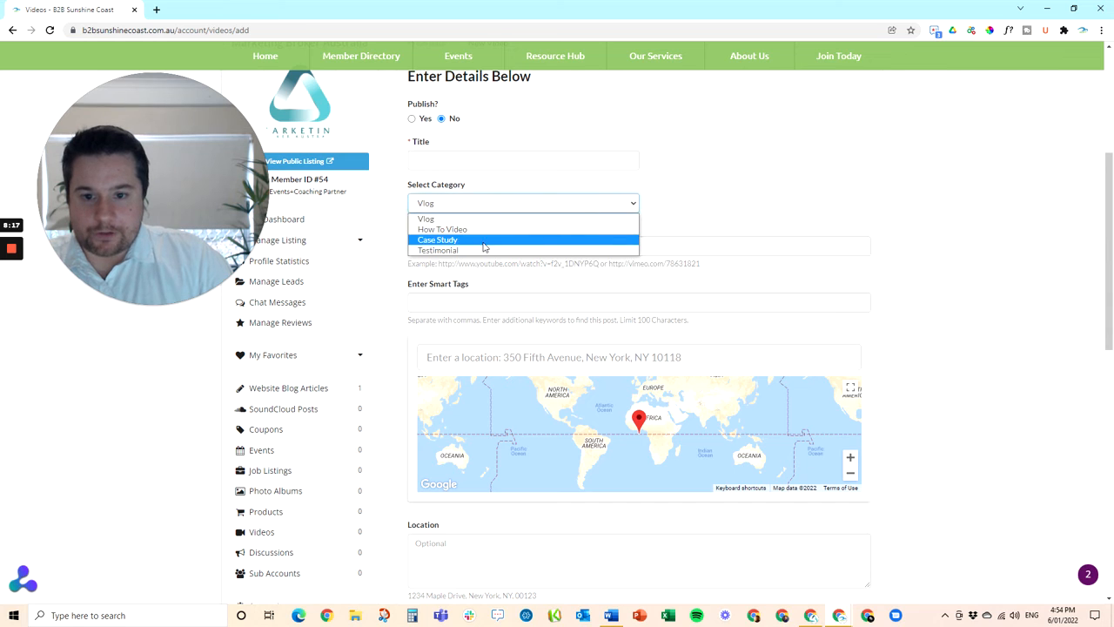
click(486, 242)
click(484, 247)
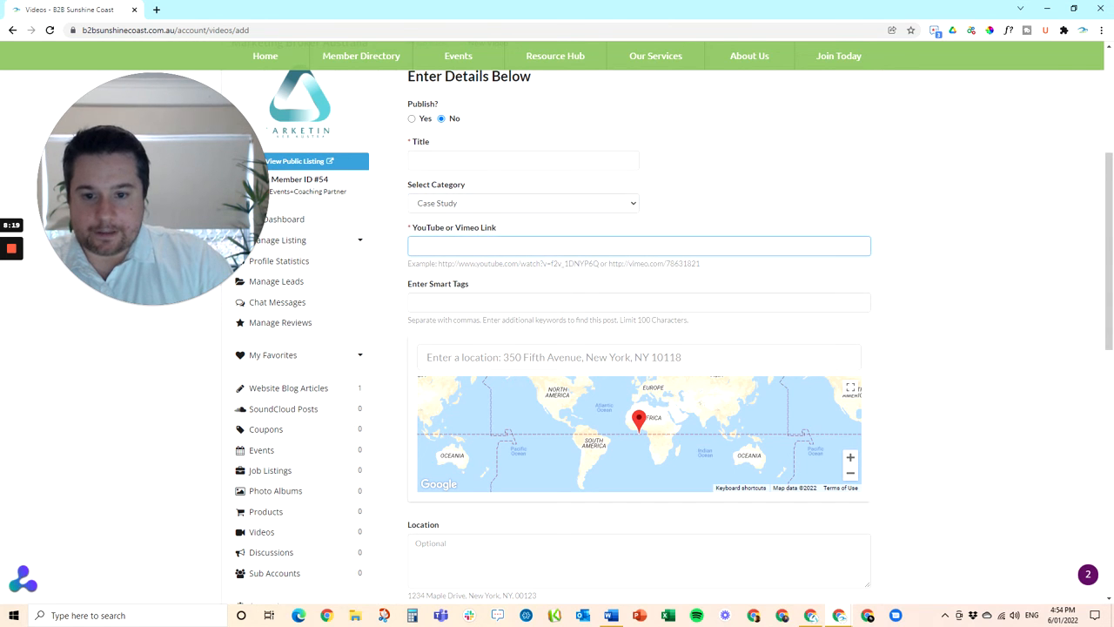
Examine the video form's smart tags, location and description fields, and go back to the videos list without saving.
scroll(391, 259, down, 1)
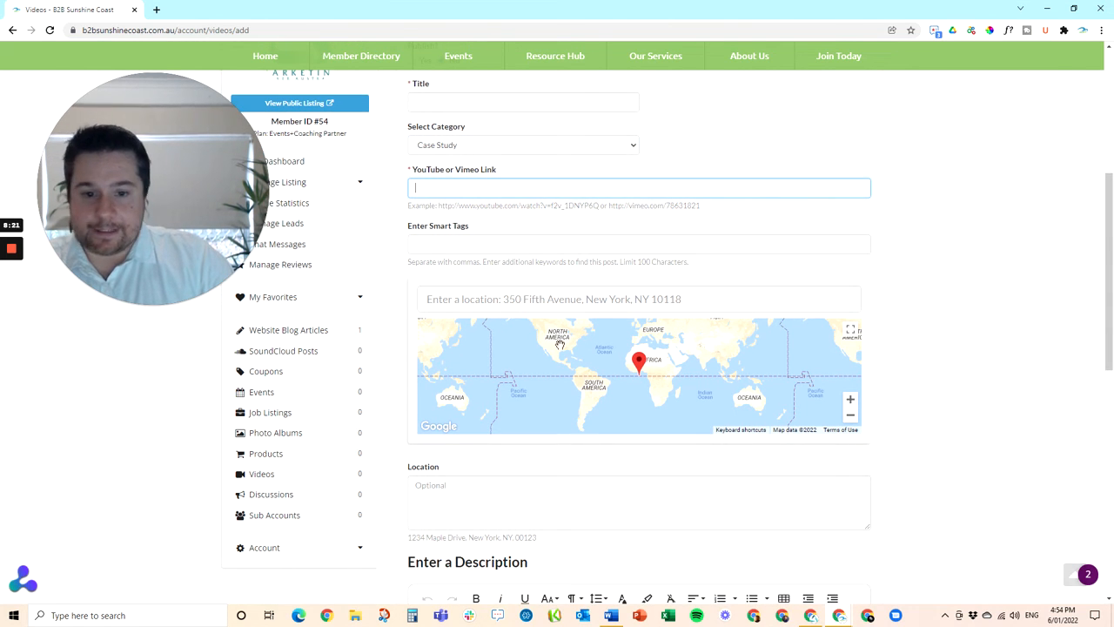
scroll(562, 353, down, 2)
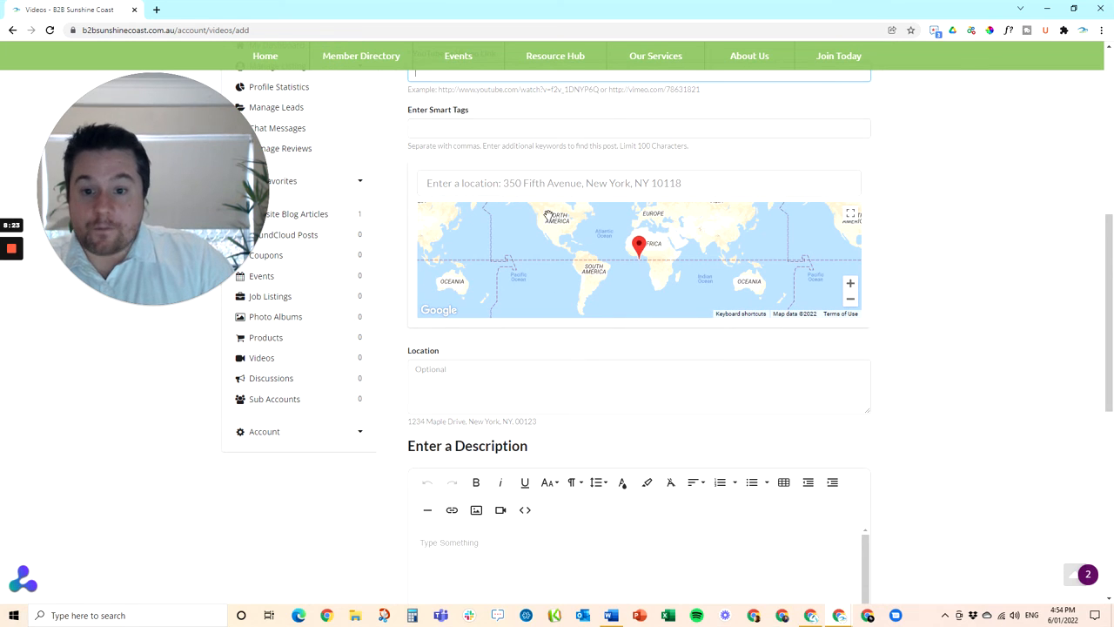
scroll(582, 430, down, 2)
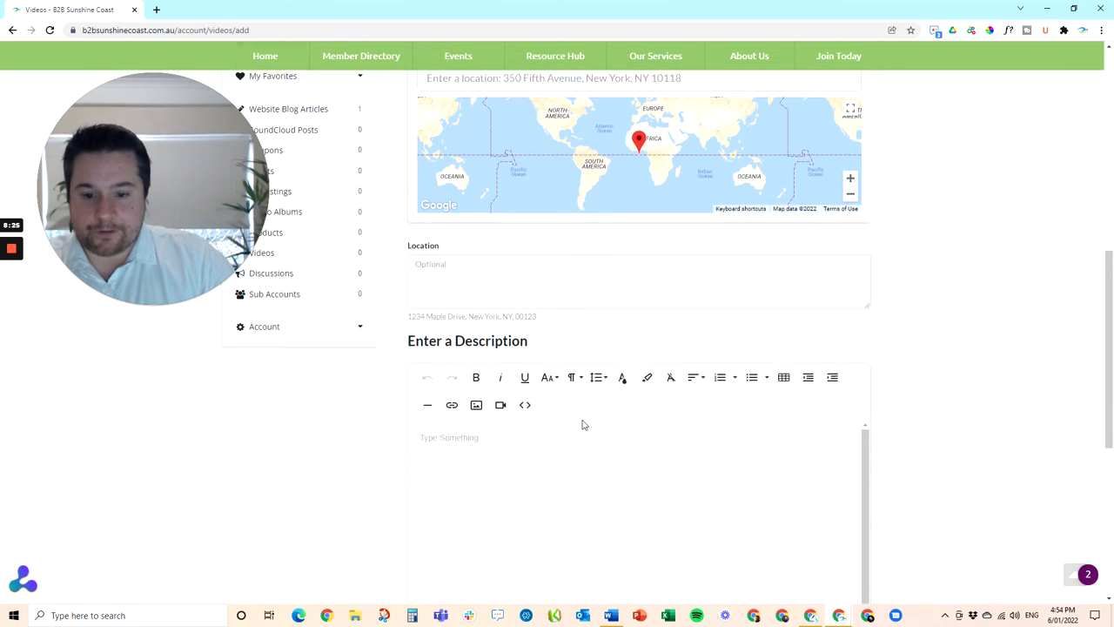
scroll(619, 455, down, 2)
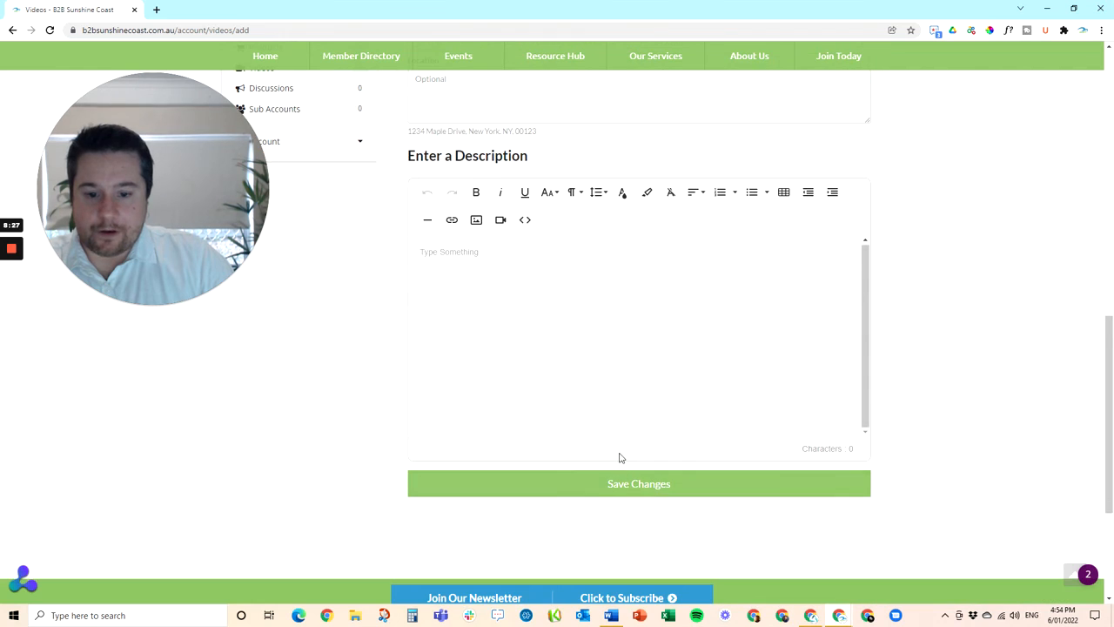
scroll(583, 451, up, 1)
scroll(582, 451, up, 5)
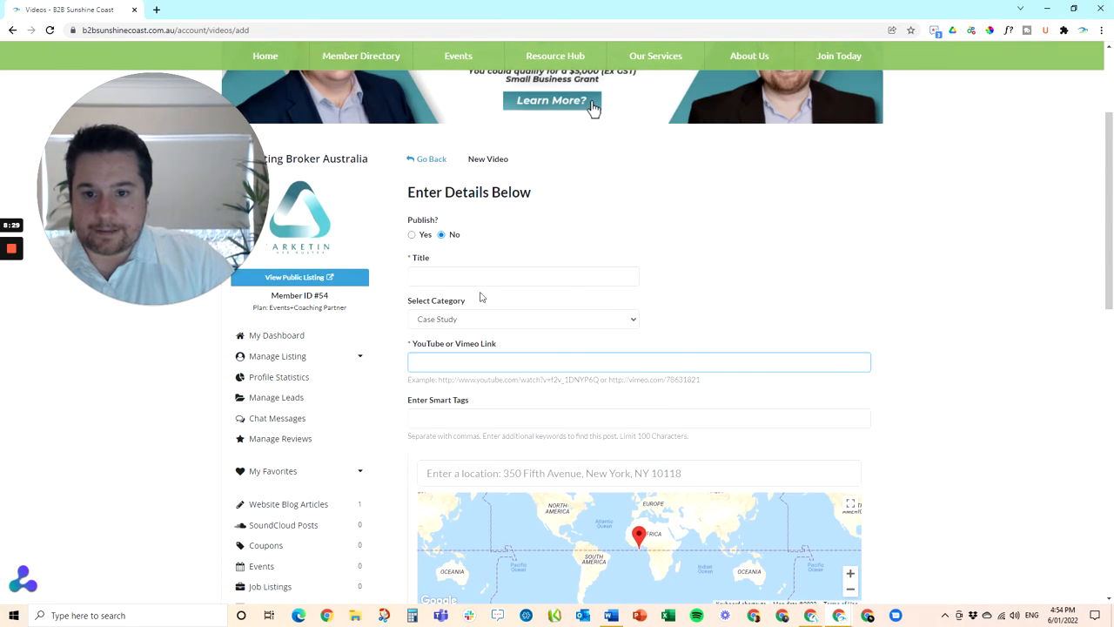
click(420, 160)
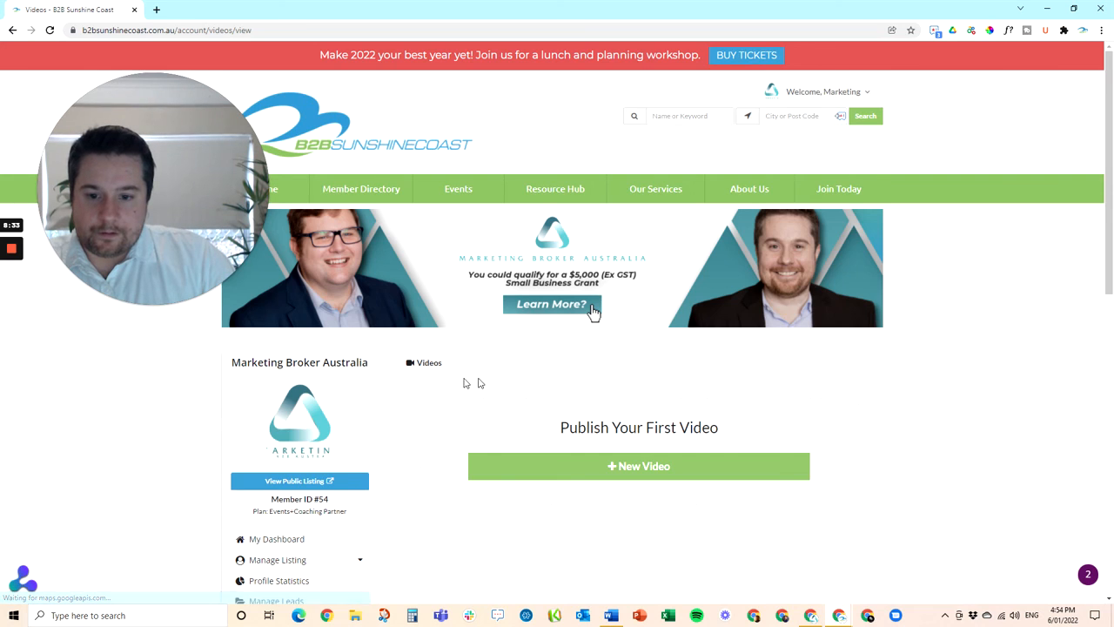
Open the public listing of Marketing Broker Australia in a separate browser tab from the member account.
scroll(397, 415, down, 1)
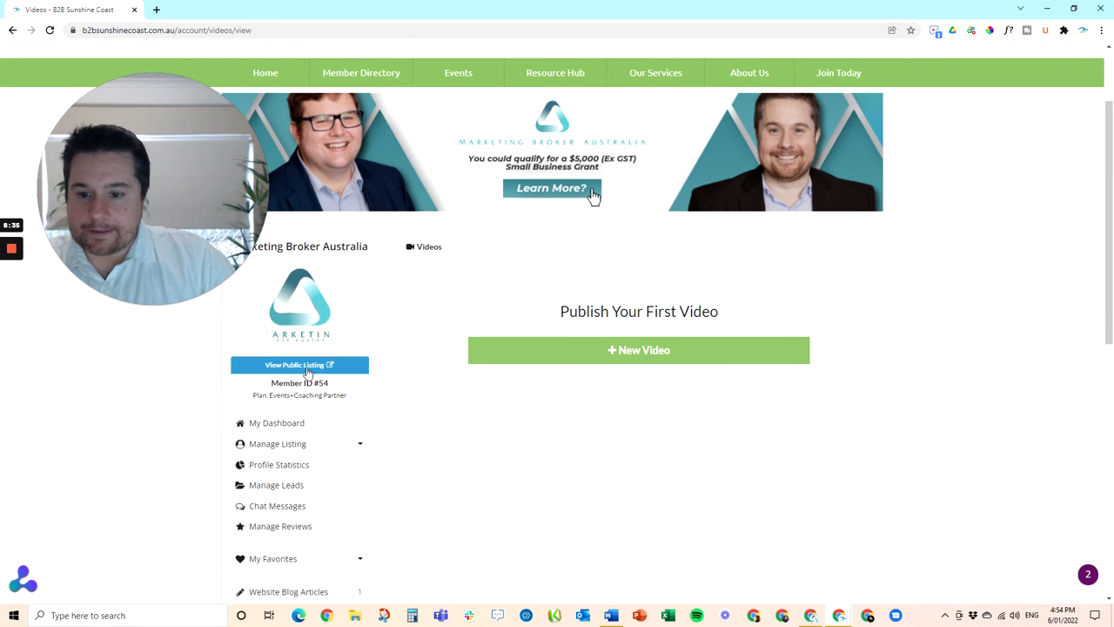
click(306, 366)
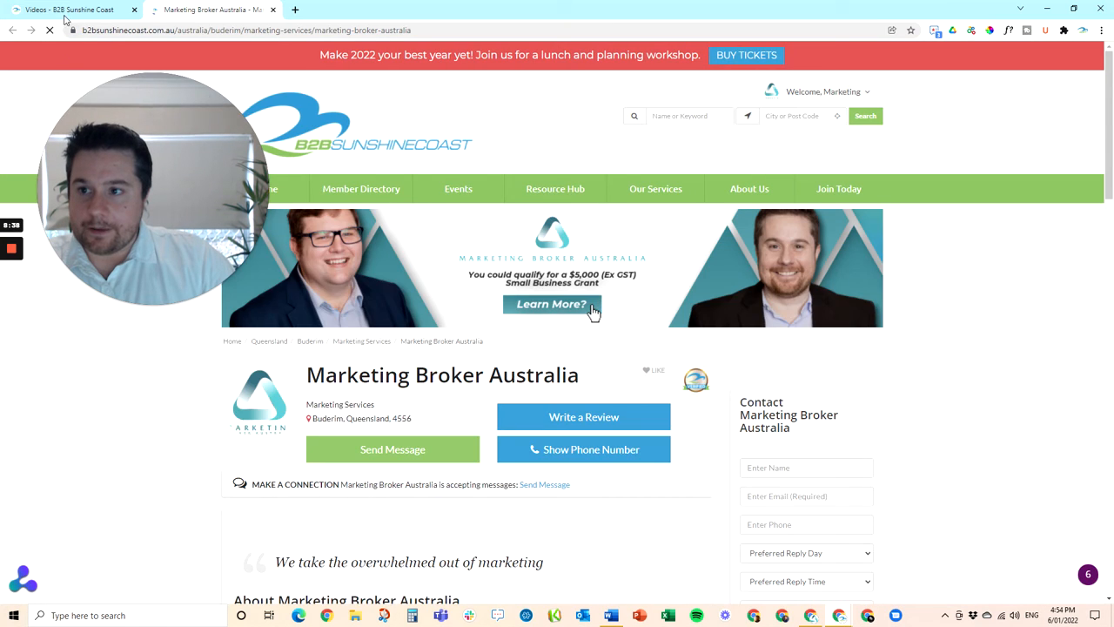
click(64, 9)
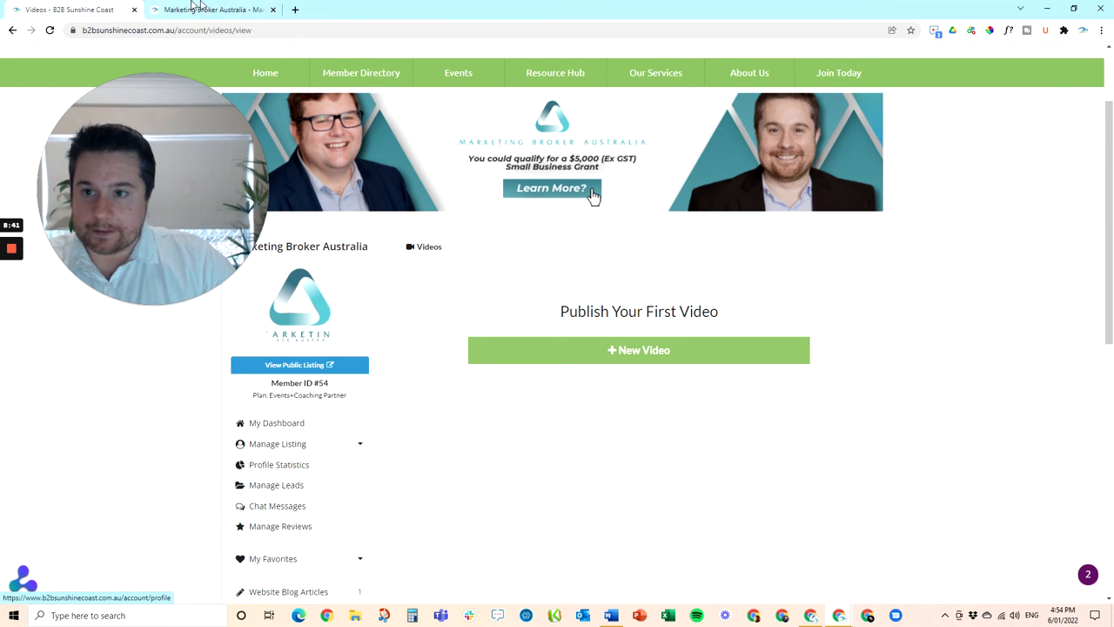
click(290, 372)
Review the public listing's business description, contact information and Website Blog Articles section.
scroll(623, 350, down, 1)
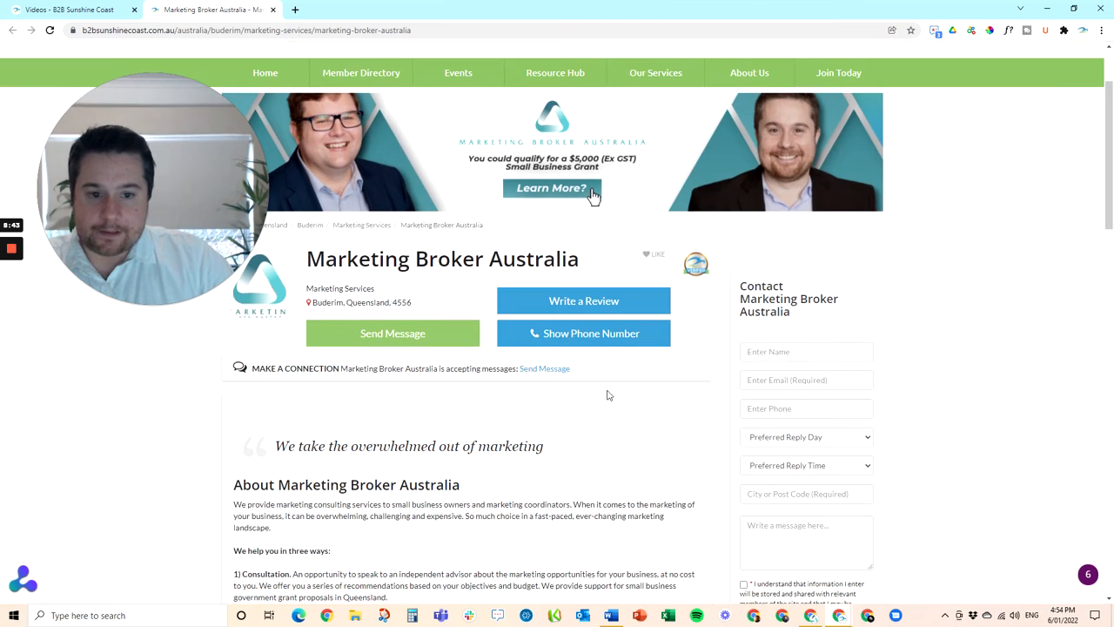
scroll(493, 408, down, 1)
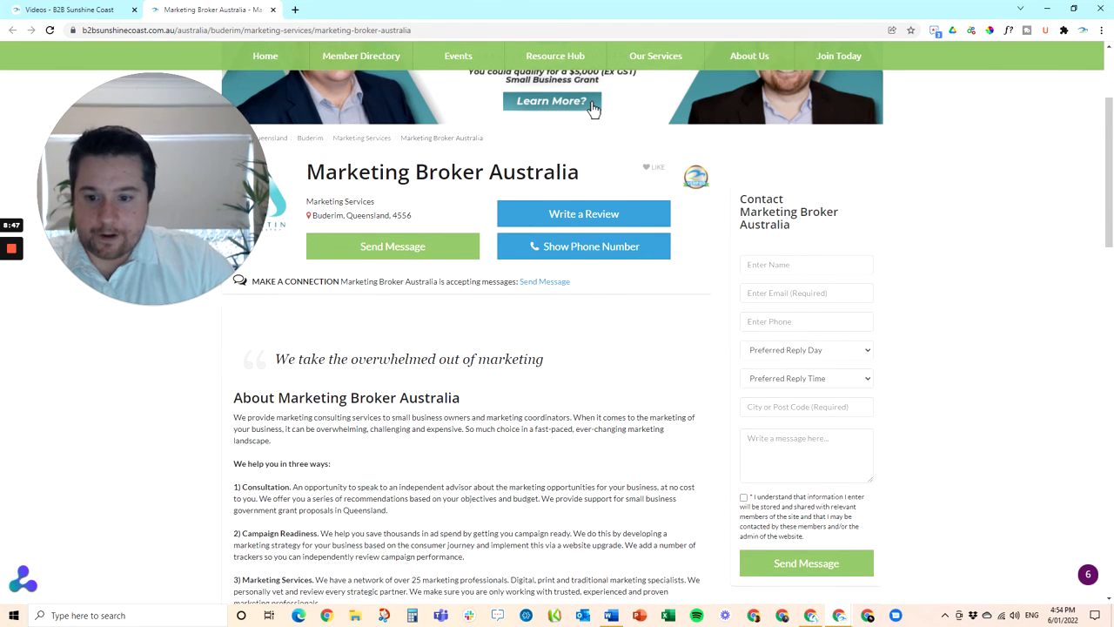
scroll(426, 408, down, 1)
scroll(426, 408, down, 10)
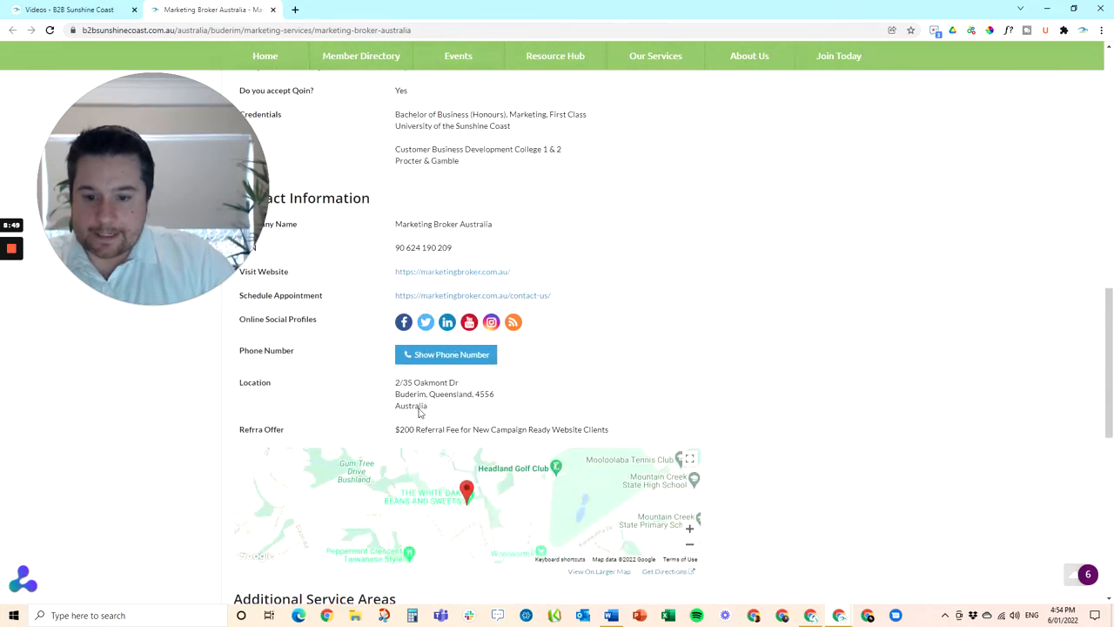
scroll(419, 411, down, 3)
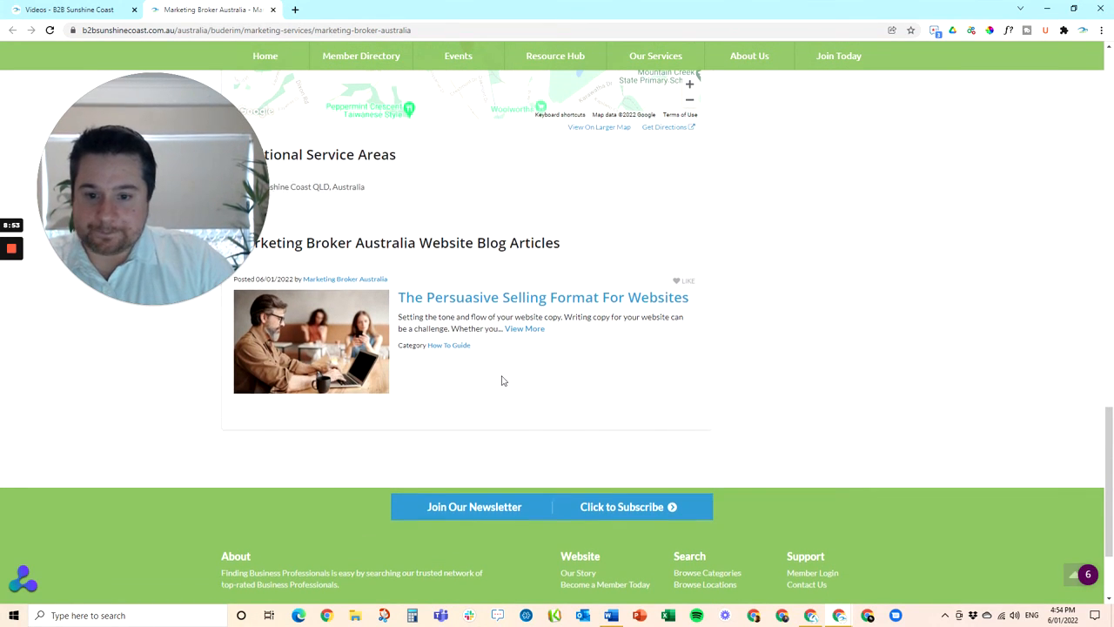
Finish viewing the public listing, return to the member account and open My Dashboard to show its content publishing and listing management options.
scroll(499, 380, up, 1)
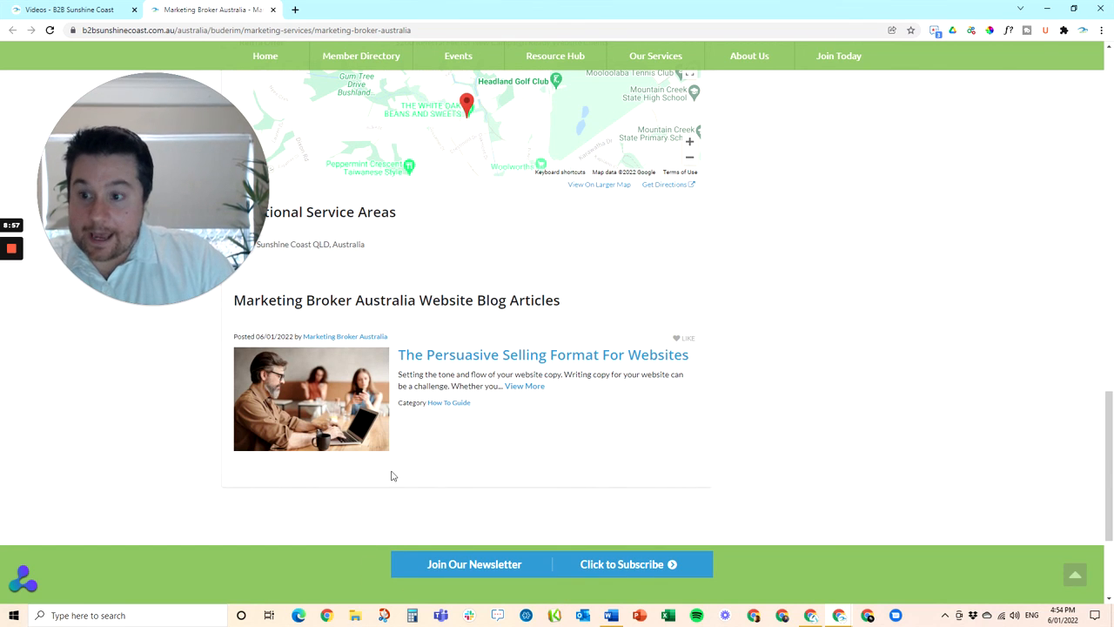
scroll(456, 485, up, 15)
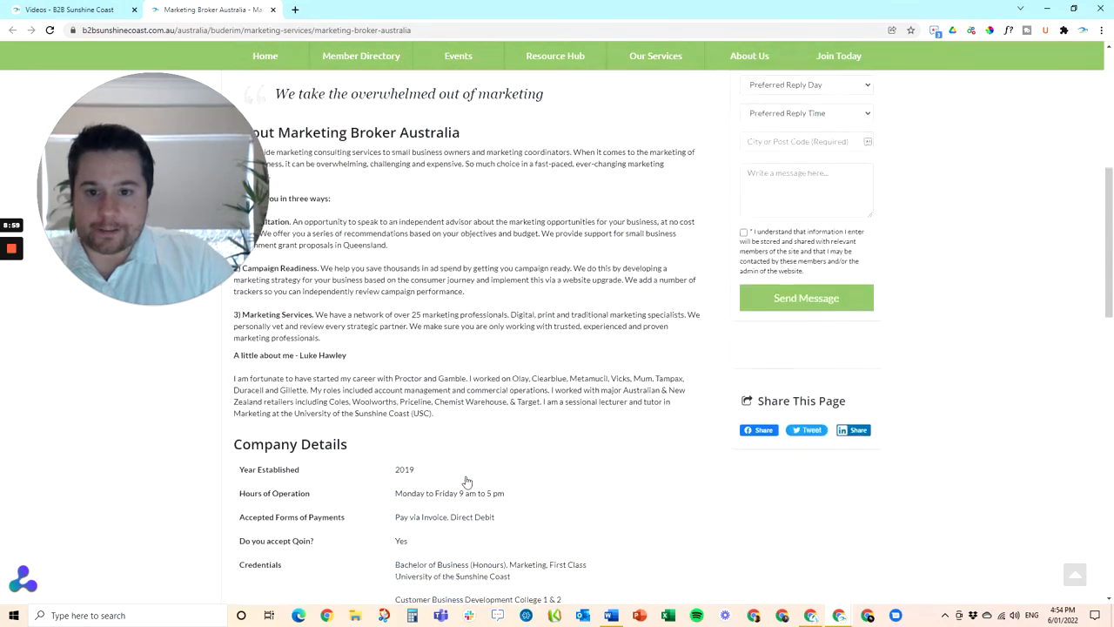
scroll(466, 477, up, 2)
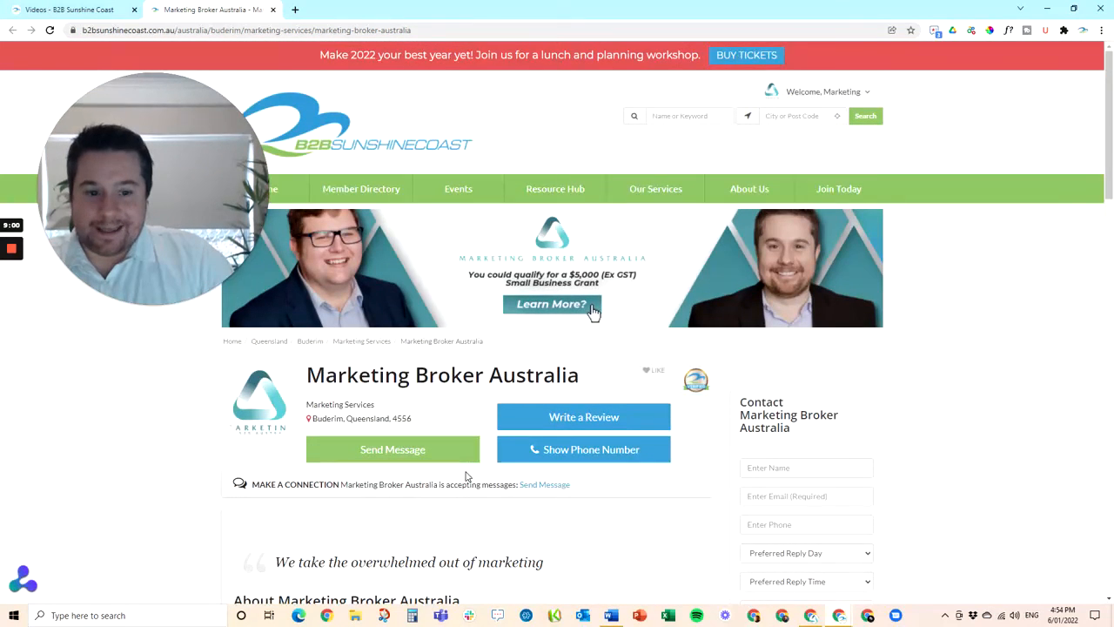
click(27, 10)
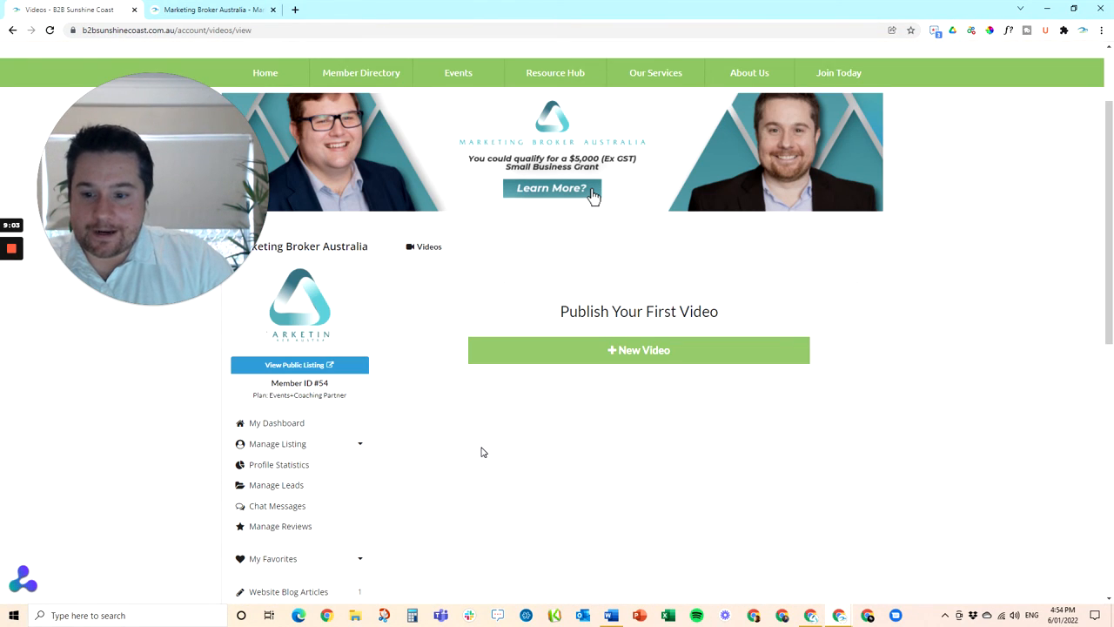
click(283, 423)
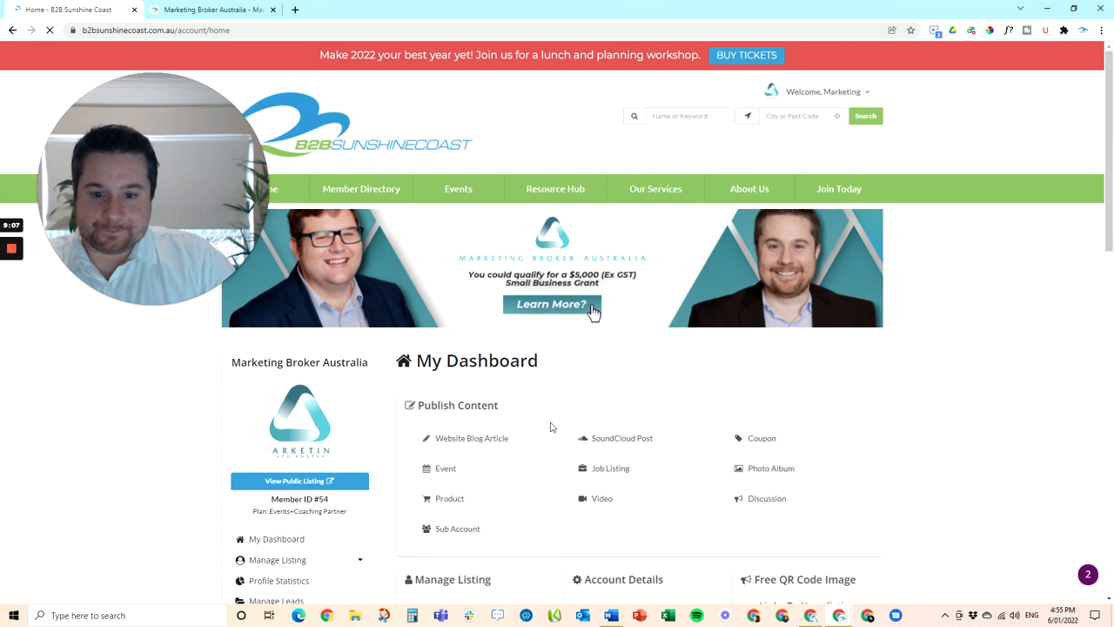
scroll(592, 448, down, 3)
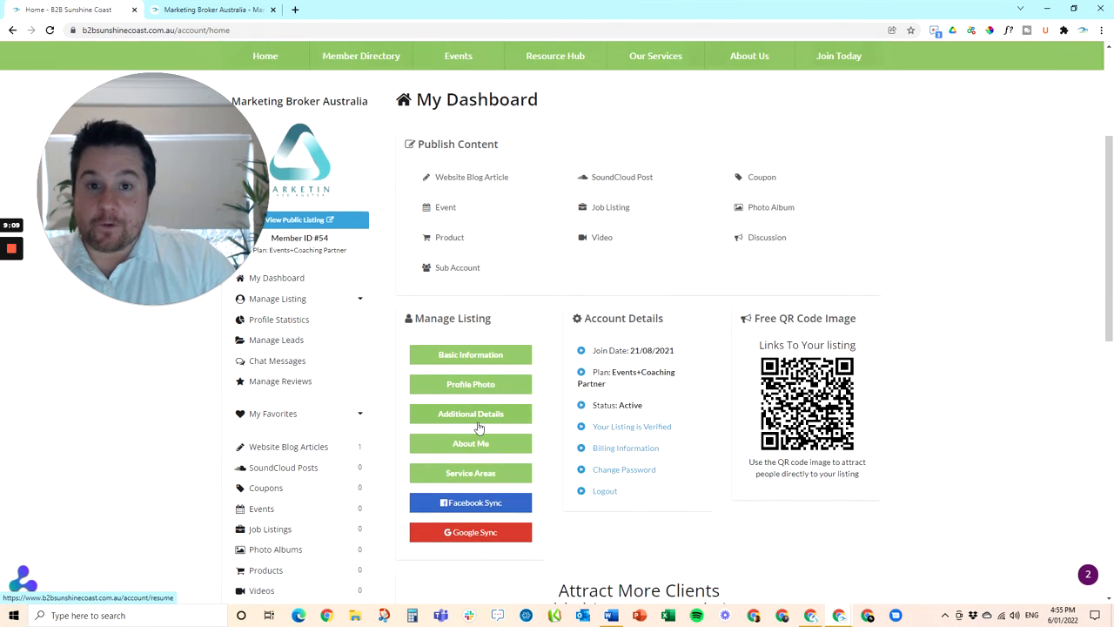